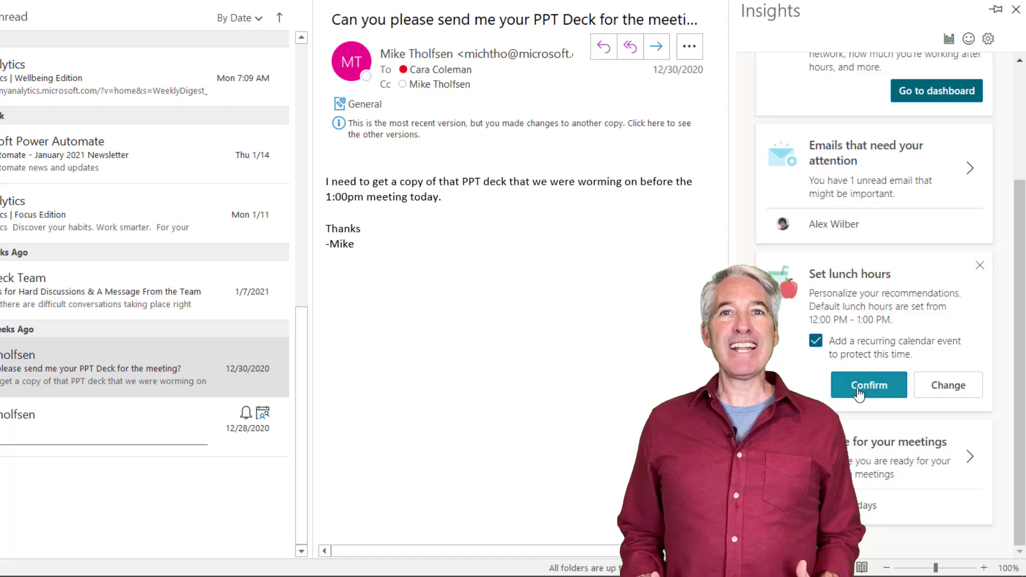
# Step: Confirm the suggested lunch hours and share the Teams channel post by email to a suggested contact
pyautogui.click(859, 394)
pyautogui.click(950, 462)
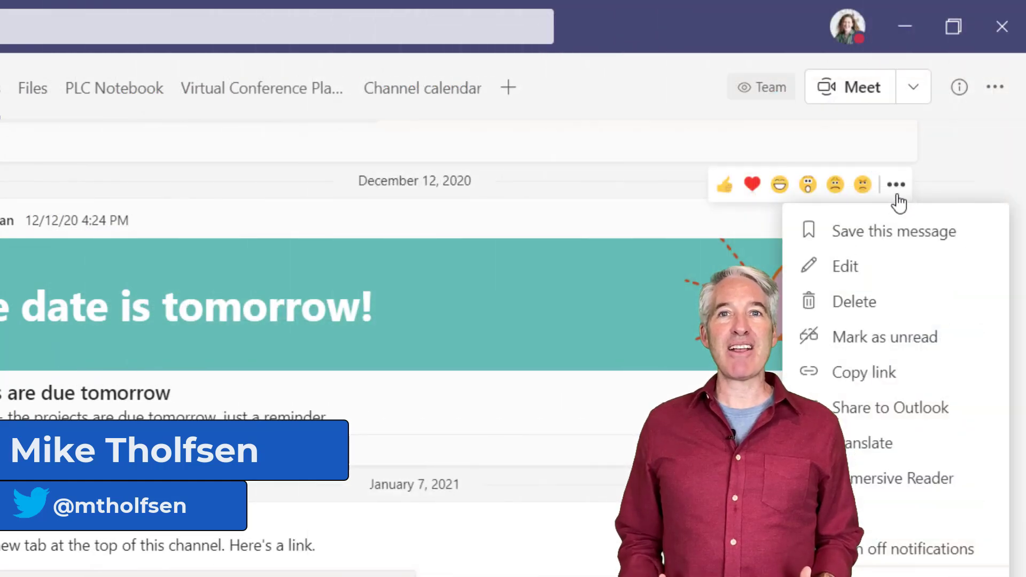
pyautogui.click(934, 410)
pyautogui.scroll(-3, 451, 305)
pyautogui.scroll(3, 452, 305)
pyautogui.click(355, 223)
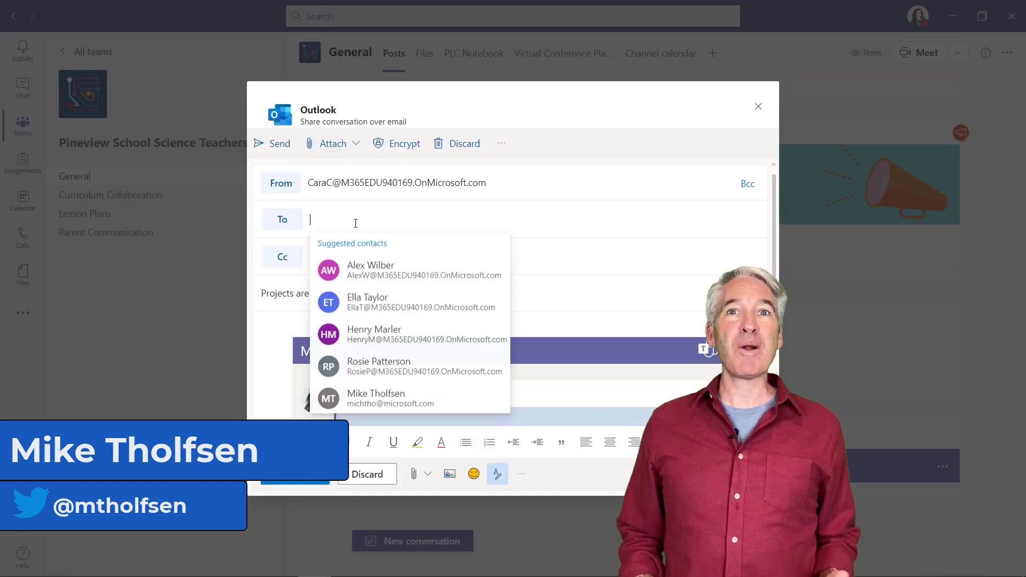
pyautogui.click(368, 269)
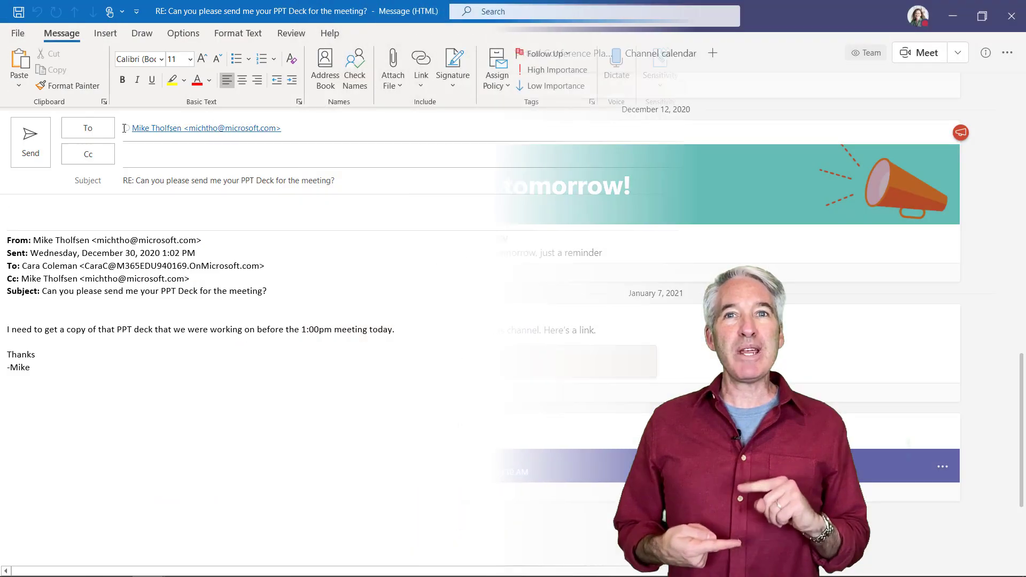
# Step: Add a drawing canvas to the reply and write OK in rainbow ink
pyautogui.click(273, 64)
pyautogui.click(86, 64)
pyautogui.click(86, 64)
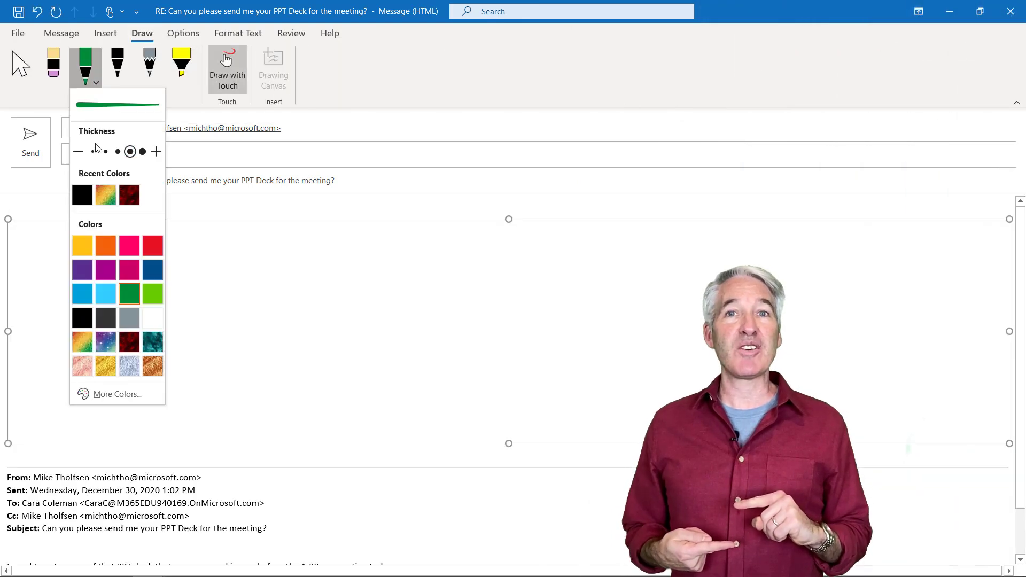
pyautogui.click(83, 360)
pyautogui.moveTo(107, 279); pyautogui.dragTo(85, 300)
pyautogui.moveTo(199, 261); pyautogui.dragTo(294, 382)
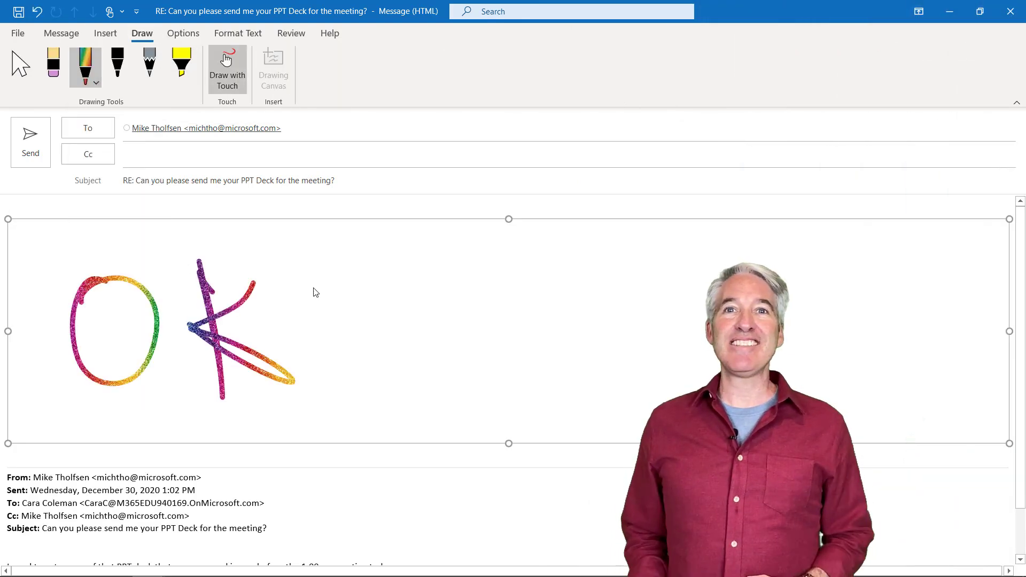
pyautogui.moveTo(406, 401); pyautogui.dragTo(481, 374)
pyautogui.moveTo(439, 342); pyautogui.dragTo(443, 406)
pyautogui.click(180, 72)
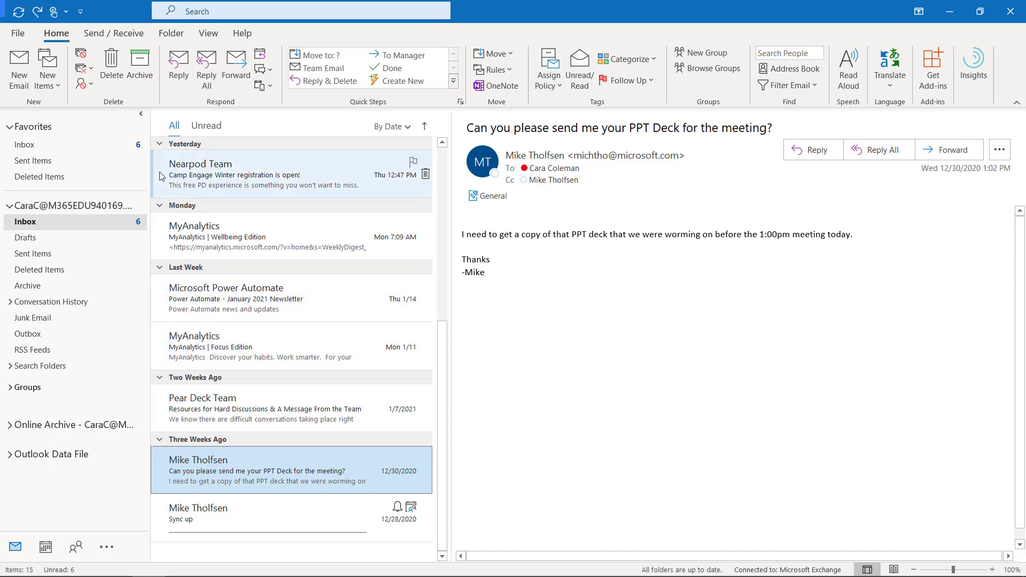
# Step: Dictate two lines about Outlook dictation into a new email's body, then pause dictation
pyautogui.click(17, 73)
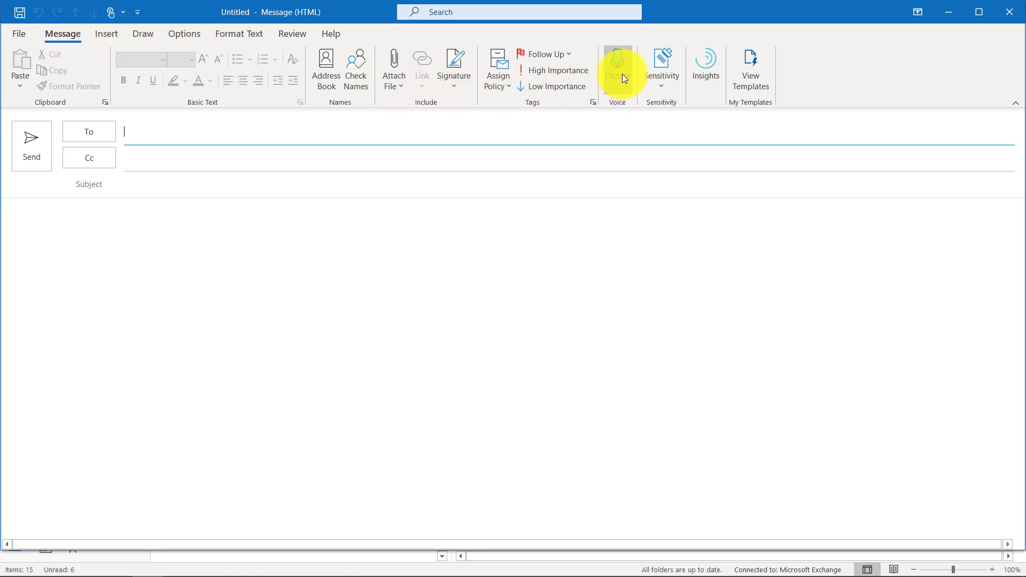
pyautogui.click(170, 216)
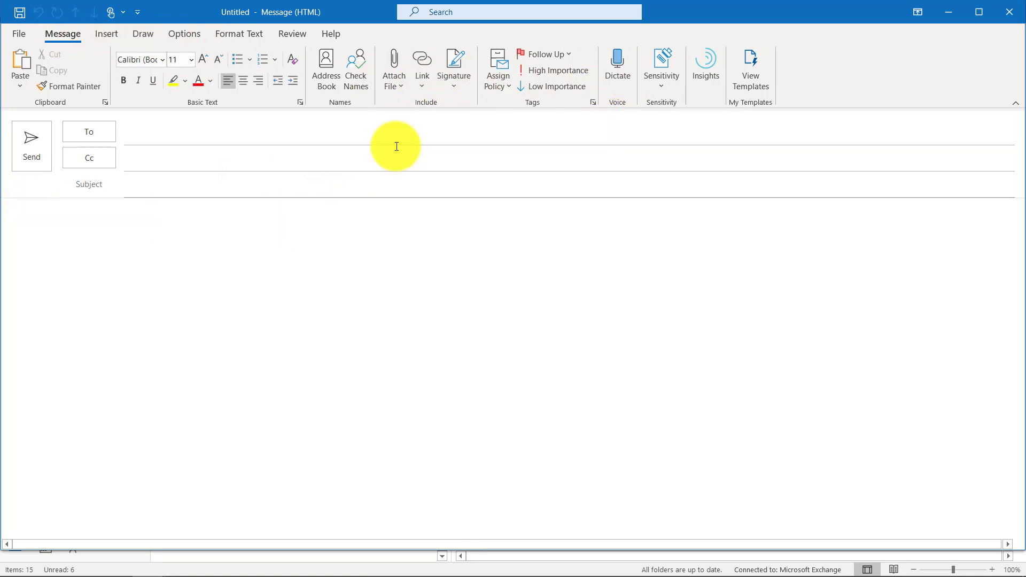
pyautogui.click(620, 70)
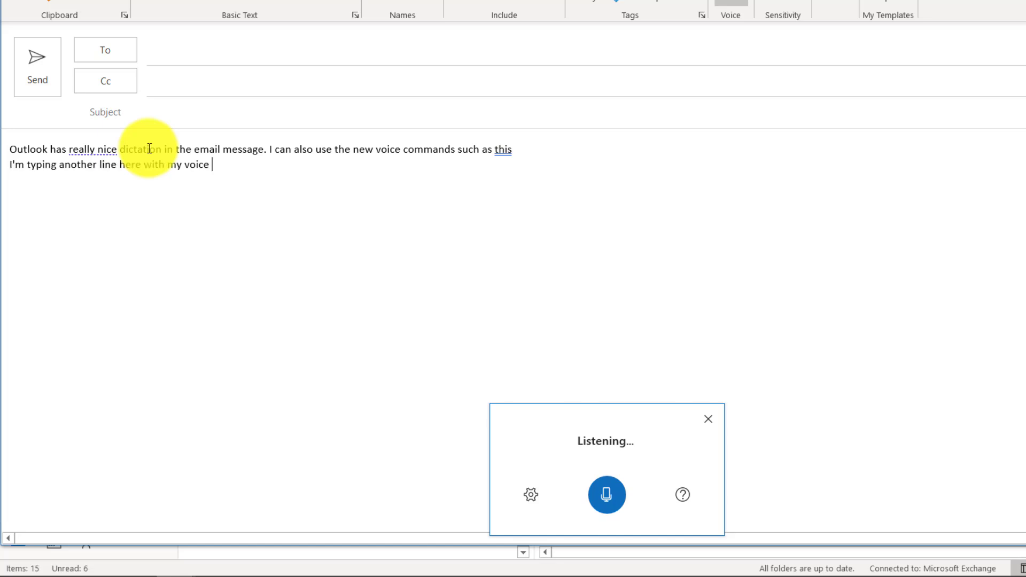
pyautogui.click(609, 496)
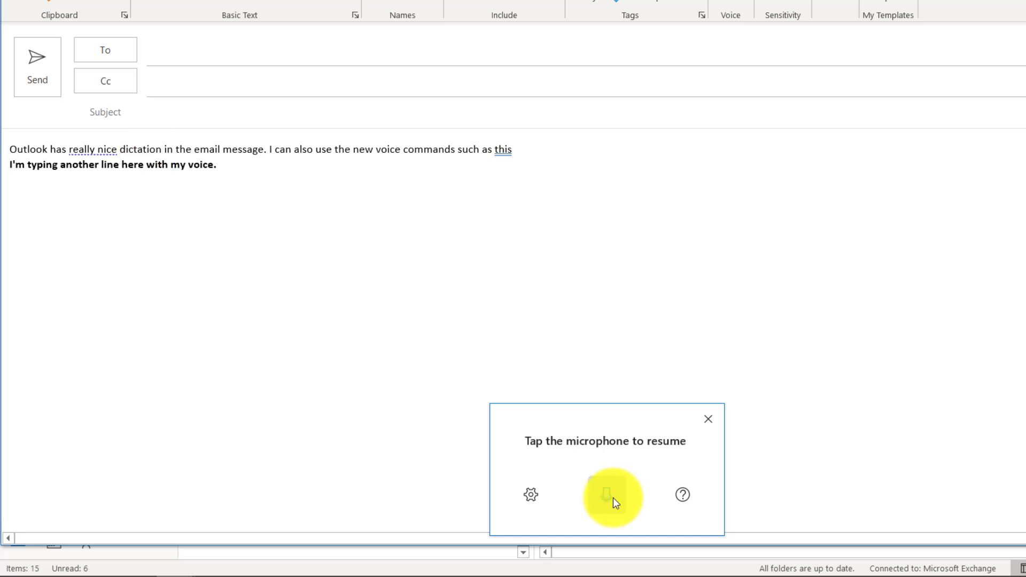
# Step: Browse the Spoken language list in the Dictate settings
pyautogui.click(539, 497)
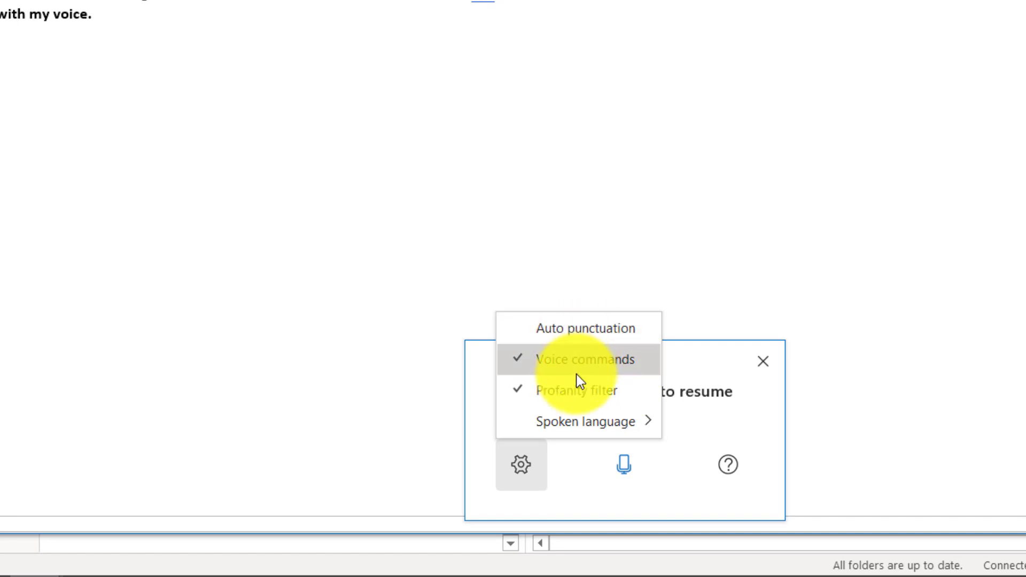
pyautogui.moveTo(573, 424)
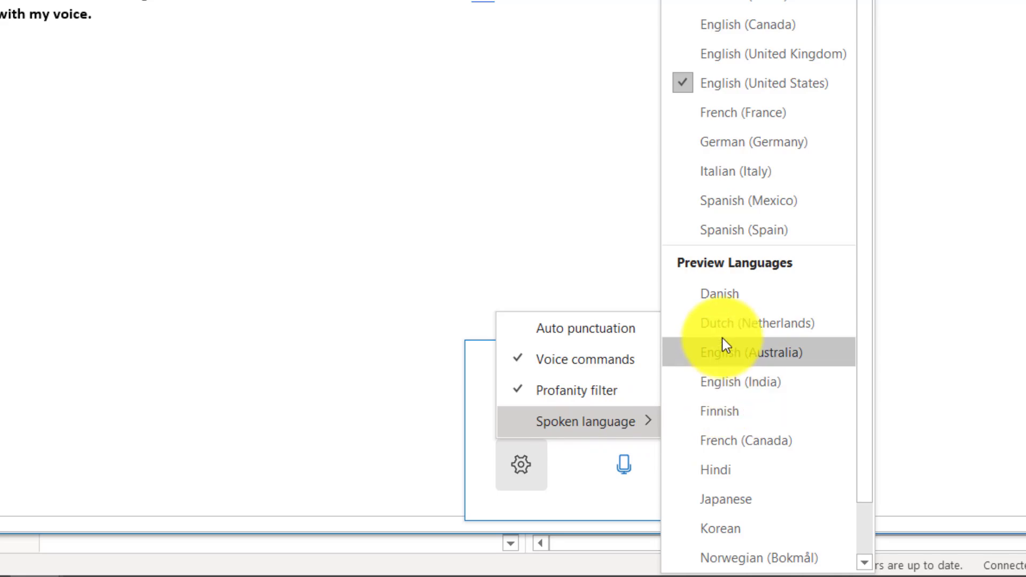
pyautogui.scroll(-1, 749, 355)
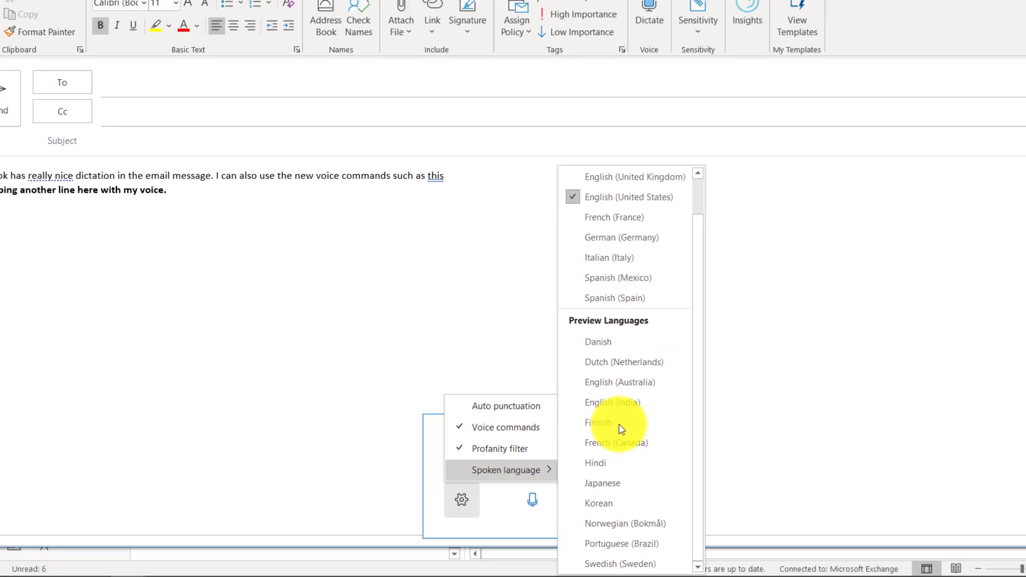
pyautogui.scroll(1, 693, 145)
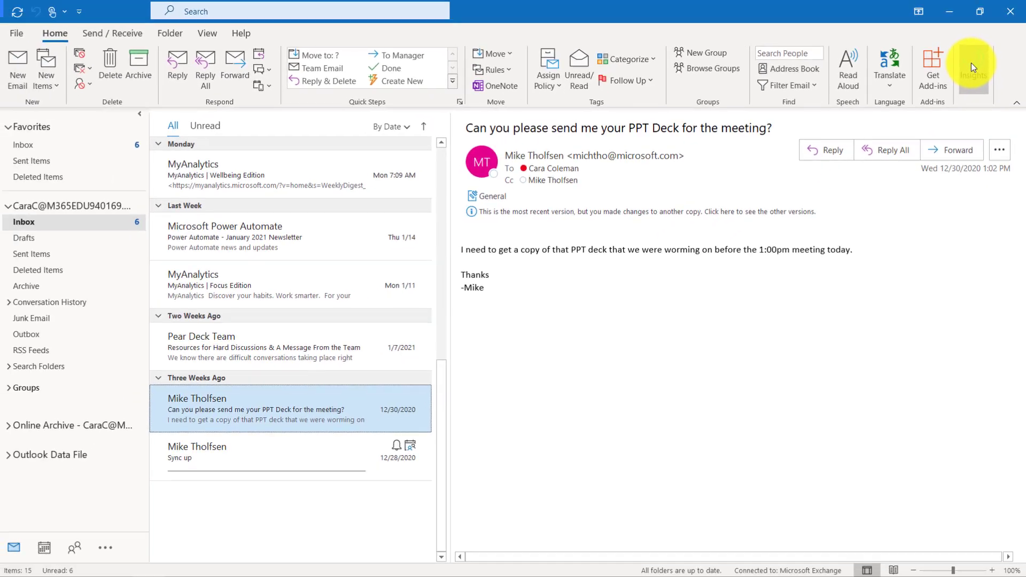
# Step: Show the Insights pane from the Home ribbon next to the PPT Deck request
pyautogui.click(939, 104)
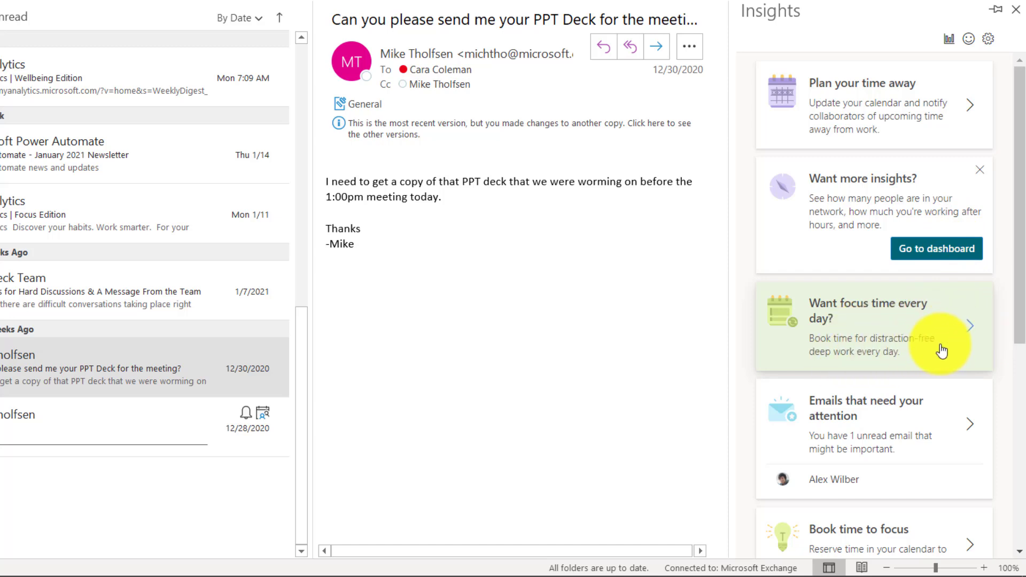
# Step: Automatically book daily focus time on 5 days over the next two weeks
pyautogui.click(882, 336)
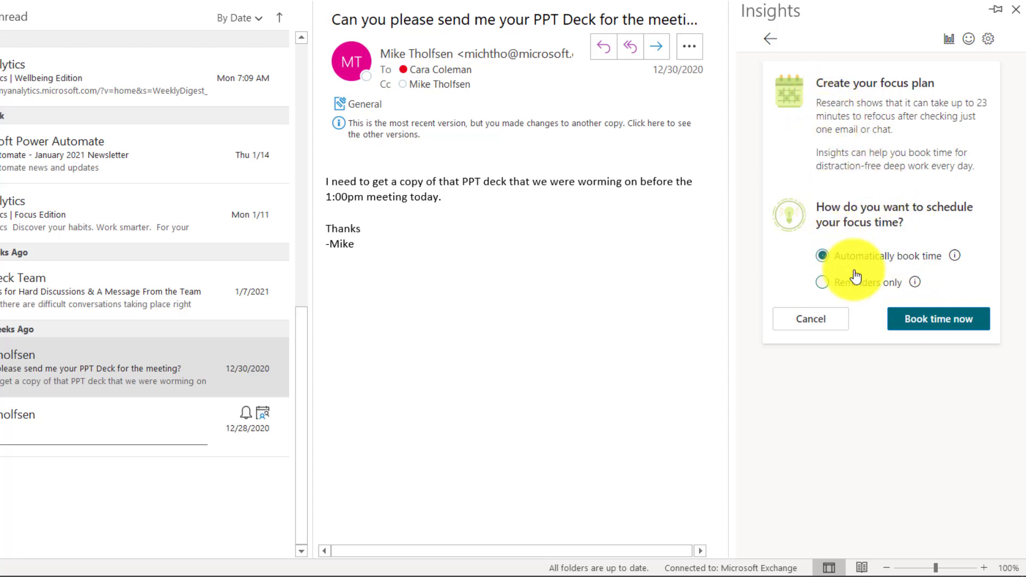
pyautogui.click(942, 330)
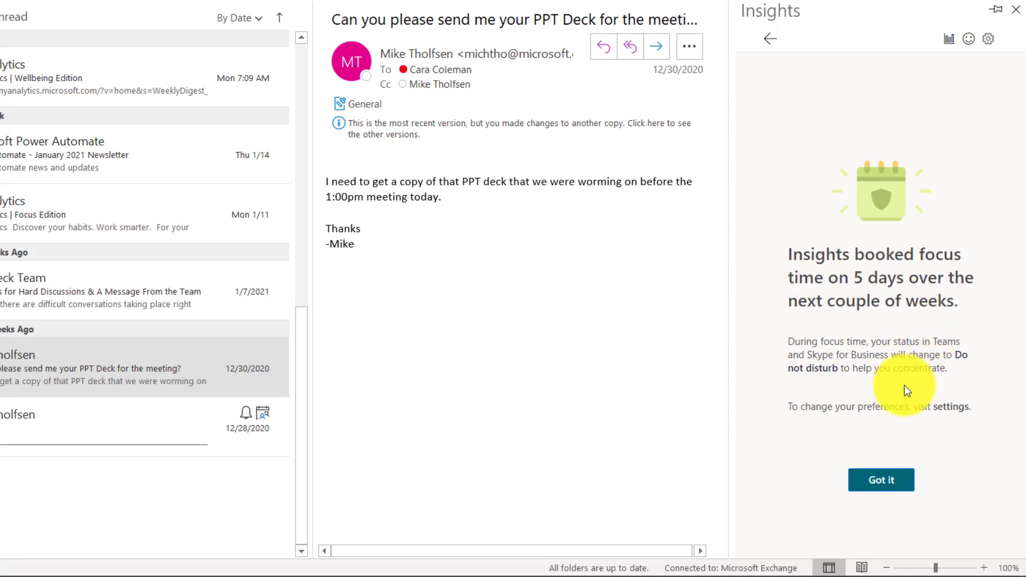
pyautogui.click(882, 480)
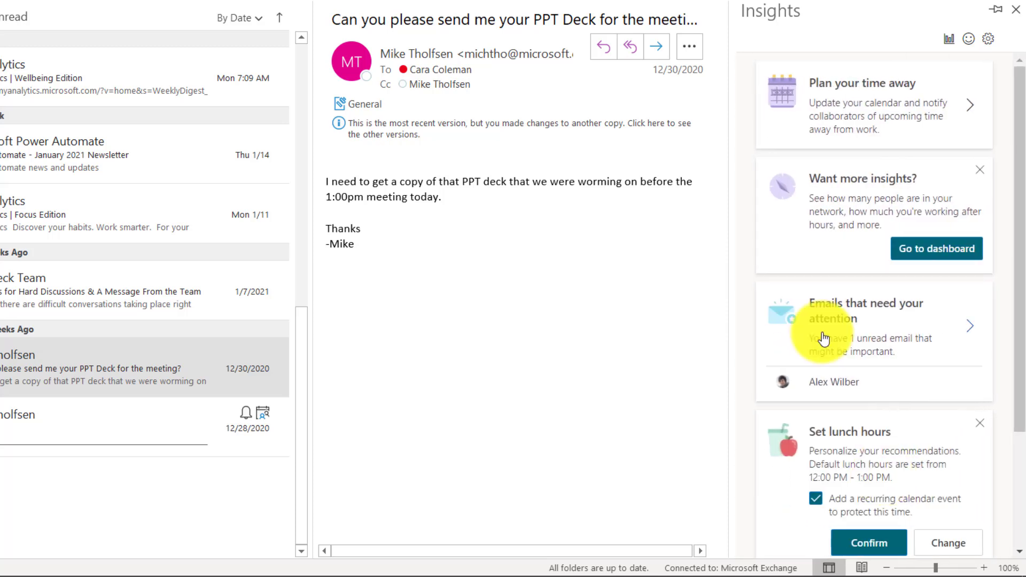
# Step: Review the Insights card for emails that need your attention, then return to the card list
pyautogui.scroll(-1, 848, 294)
pyautogui.scroll(-2, 847, 291)
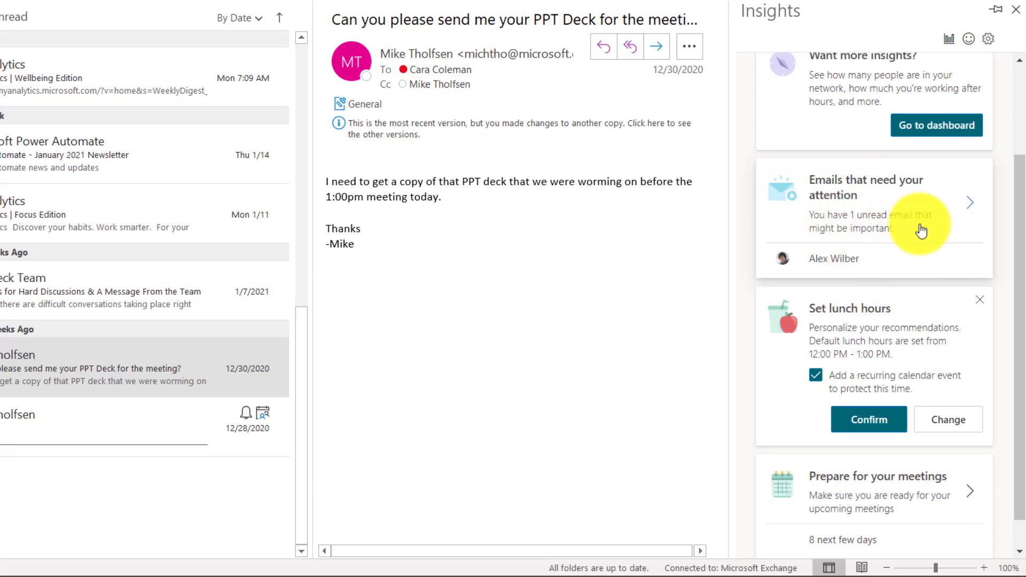
pyautogui.click(858, 220)
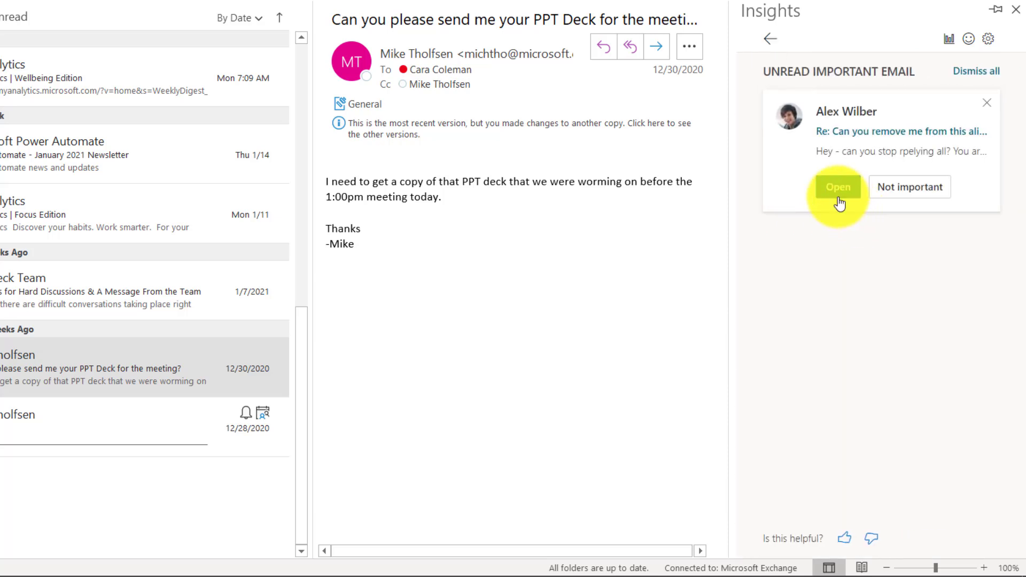
pyautogui.click(777, 42)
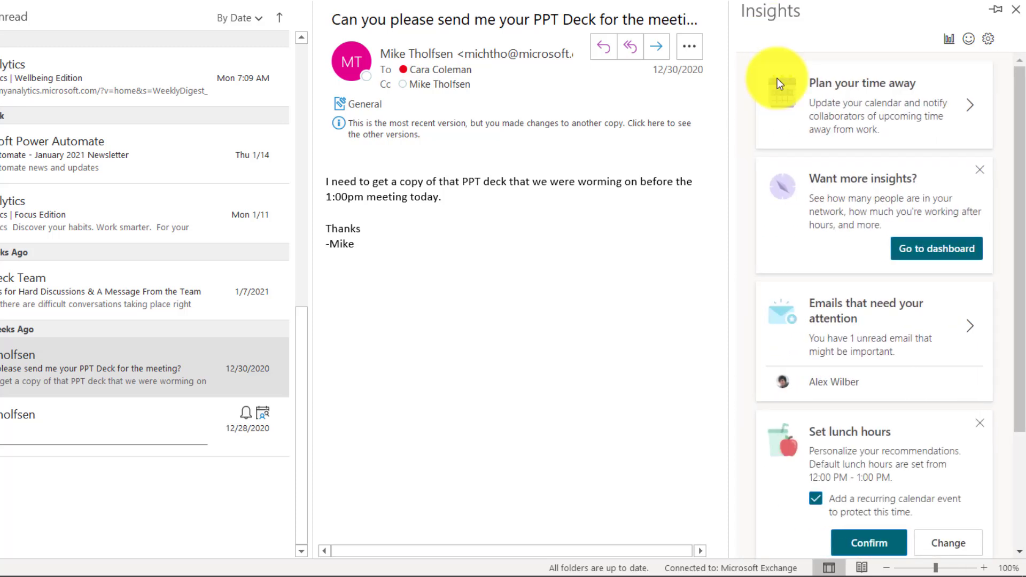
# Step: Confirm the 12:00–1:00 PM lunch hours and book prep time before Daily class lab on Jan 25
pyautogui.scroll(-3, 849, 331)
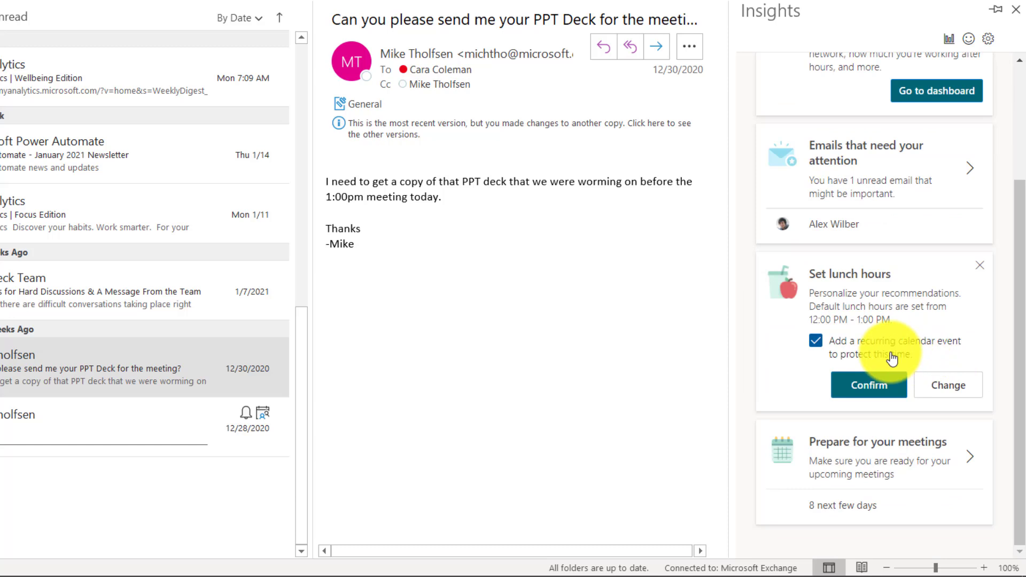
pyautogui.click(858, 393)
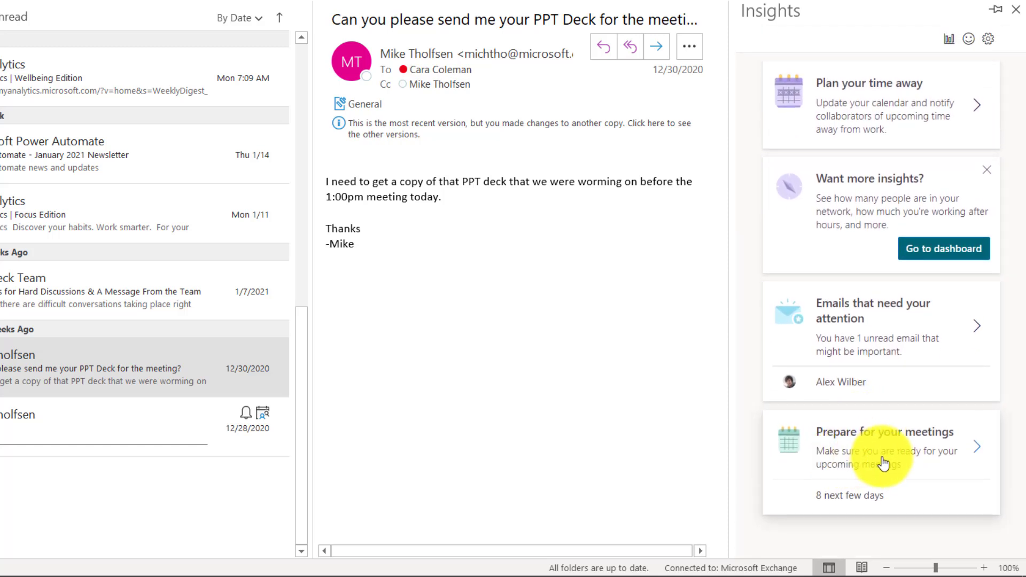
pyautogui.click(841, 462)
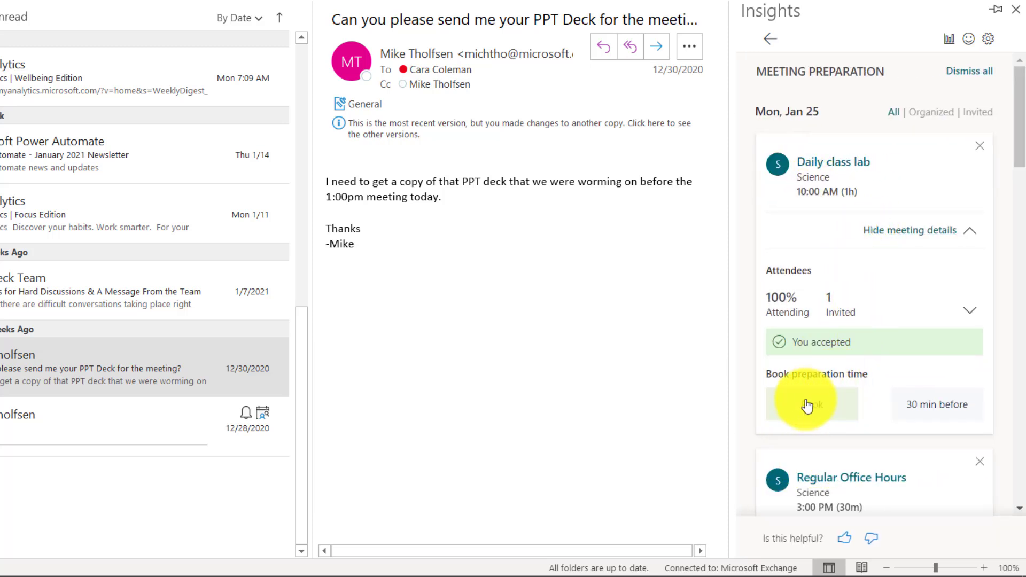
pyautogui.click(823, 408)
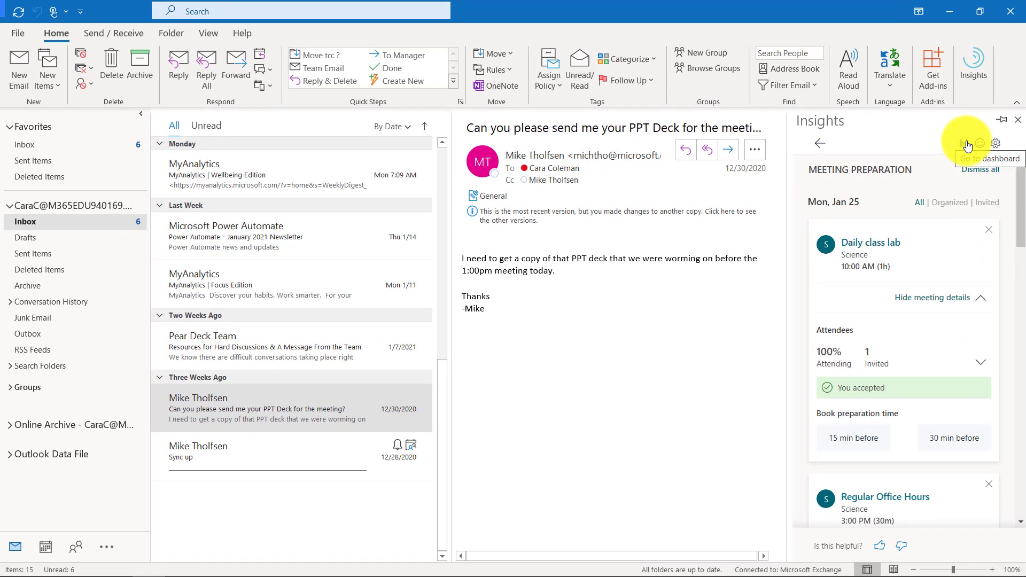
# Step: Open the MyAnalytics dashboard and review its 94% focus availability and 27 quiet days
pyautogui.click(967, 144)
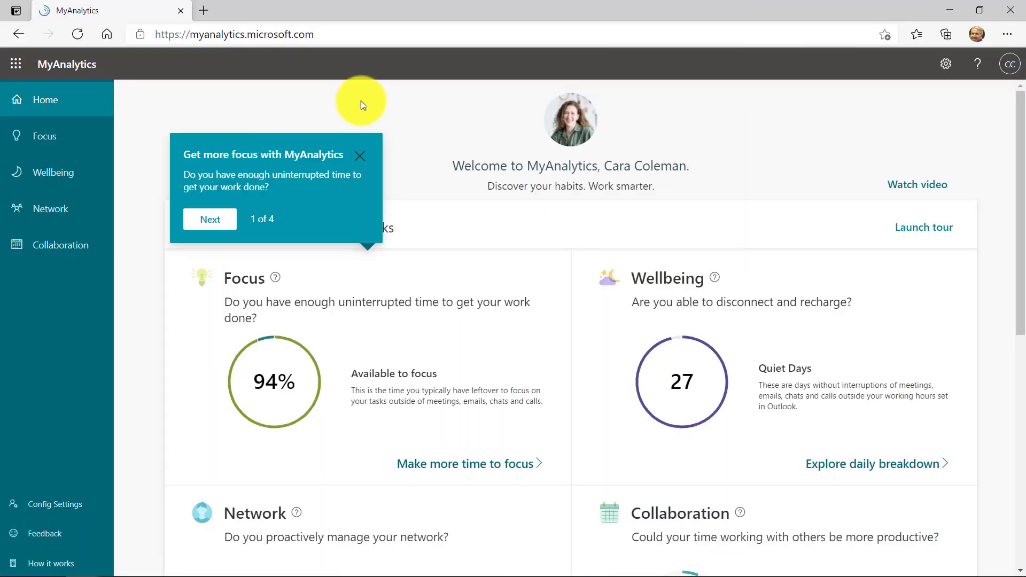
pyautogui.click(358, 157)
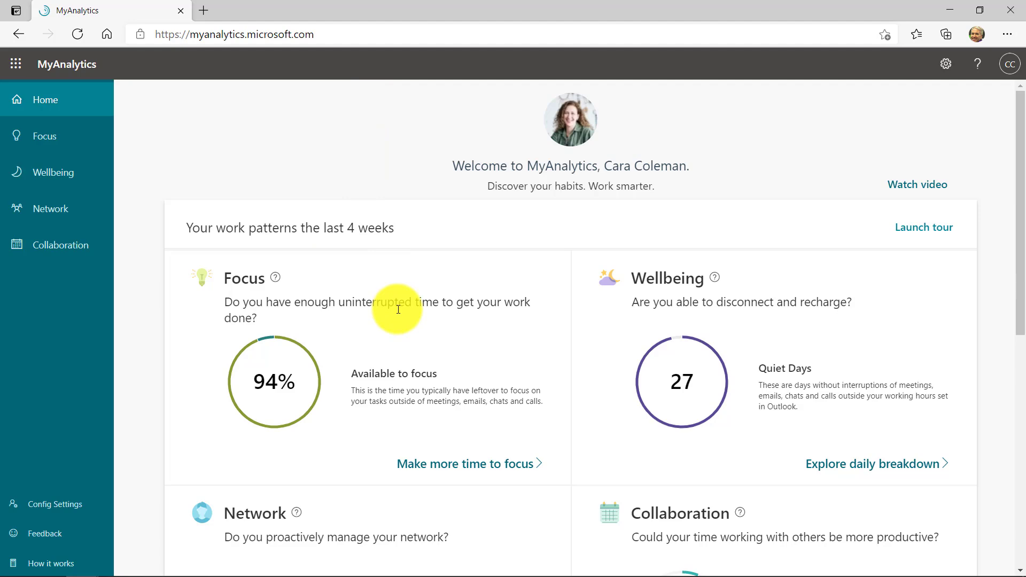
pyautogui.scroll(-8, 398, 309)
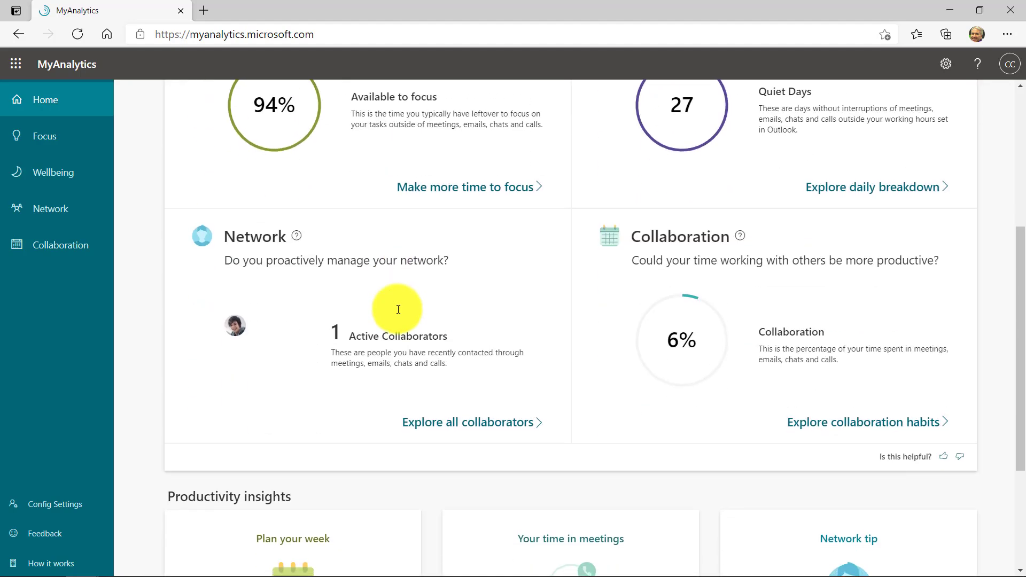
pyautogui.scroll(8, 398, 309)
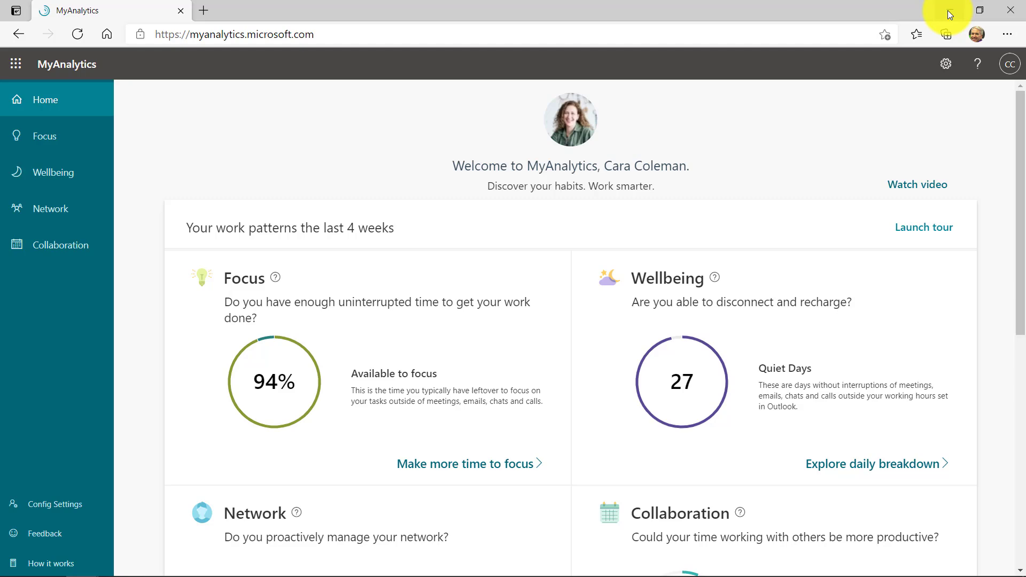
# Step: Return to Outlook and view Insights settings for lunch hours and the focus plan
pyautogui.click(948, 10)
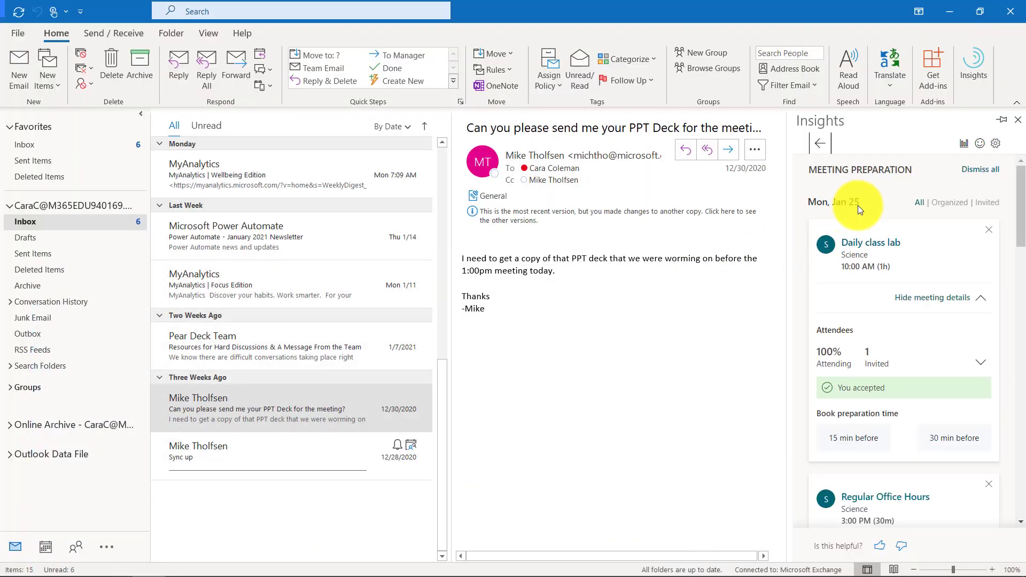
pyautogui.click(995, 143)
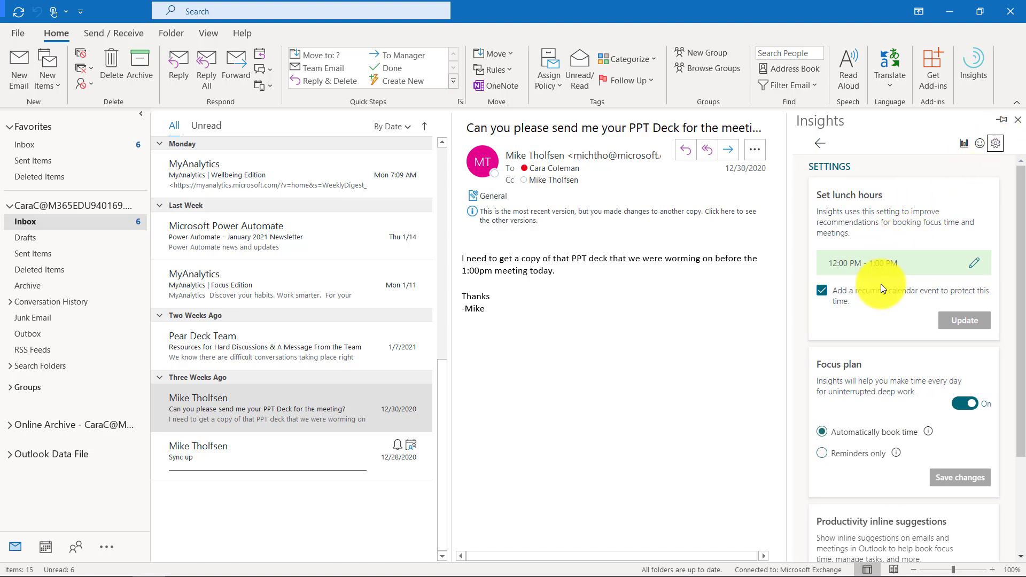
pyautogui.scroll(-5, 855, 319)
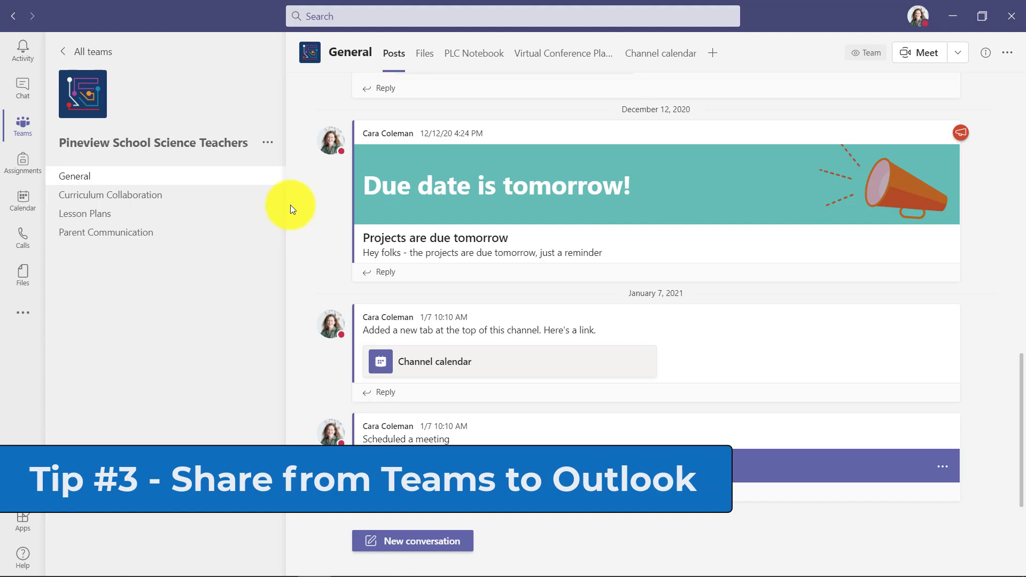
# Step: Send the 'Due date is tomorrow!' post via Share to Outlook to a suggested colleague
pyautogui.moveTo(707, 162)
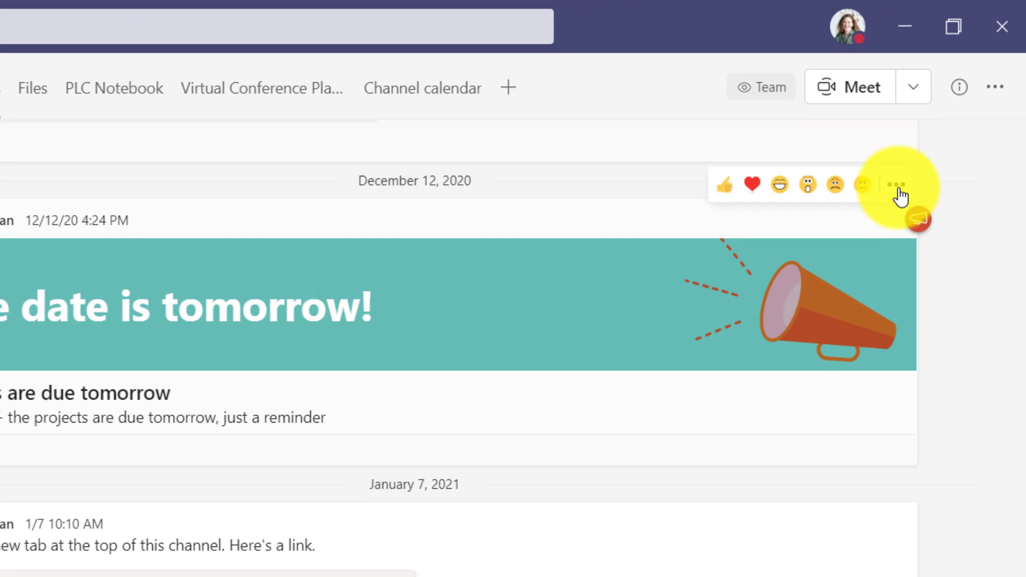
pyautogui.click(897, 186)
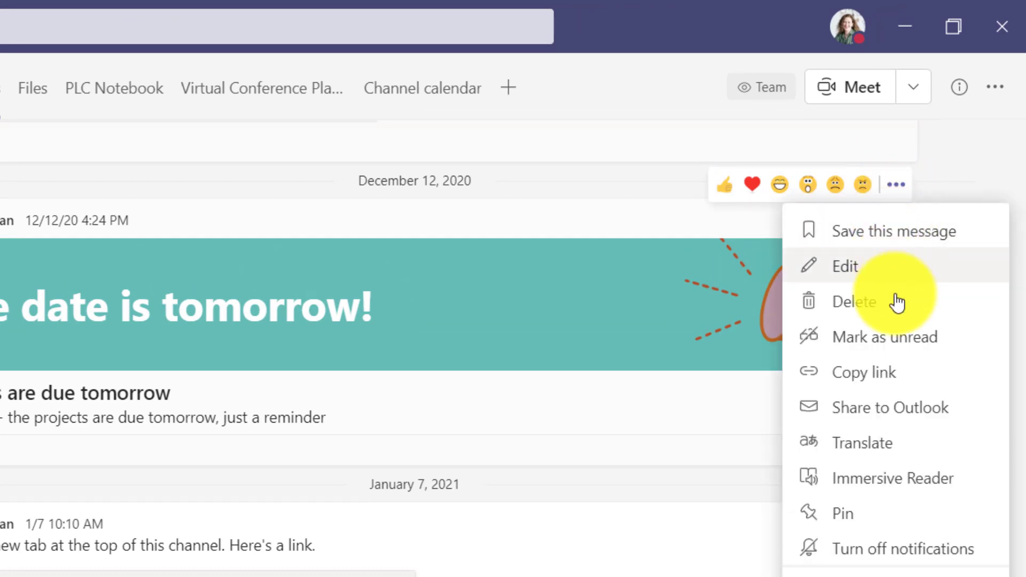
pyautogui.click(934, 417)
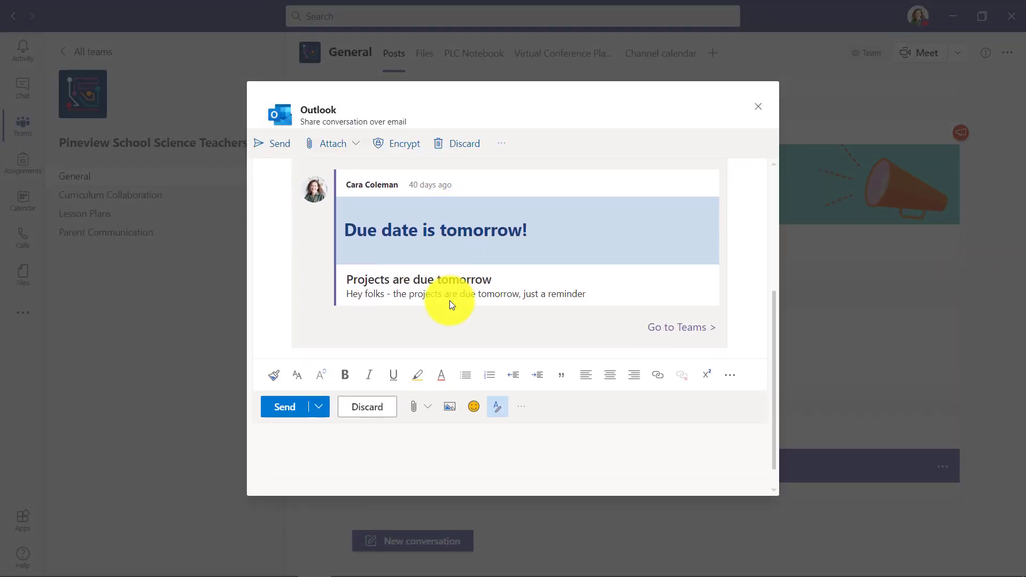
pyautogui.click(354, 221)
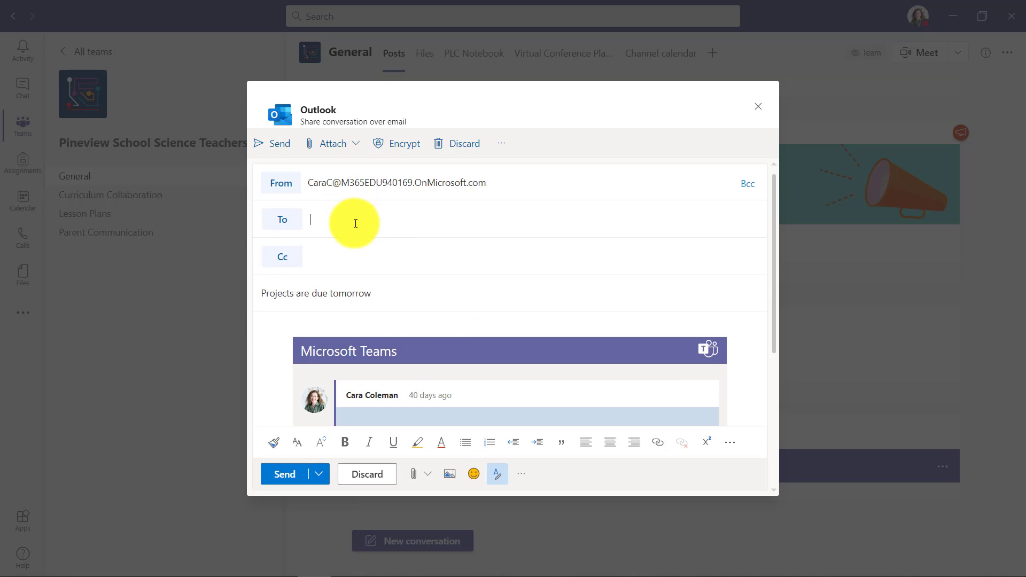
pyautogui.write('alex')
pyautogui.click(368, 249)
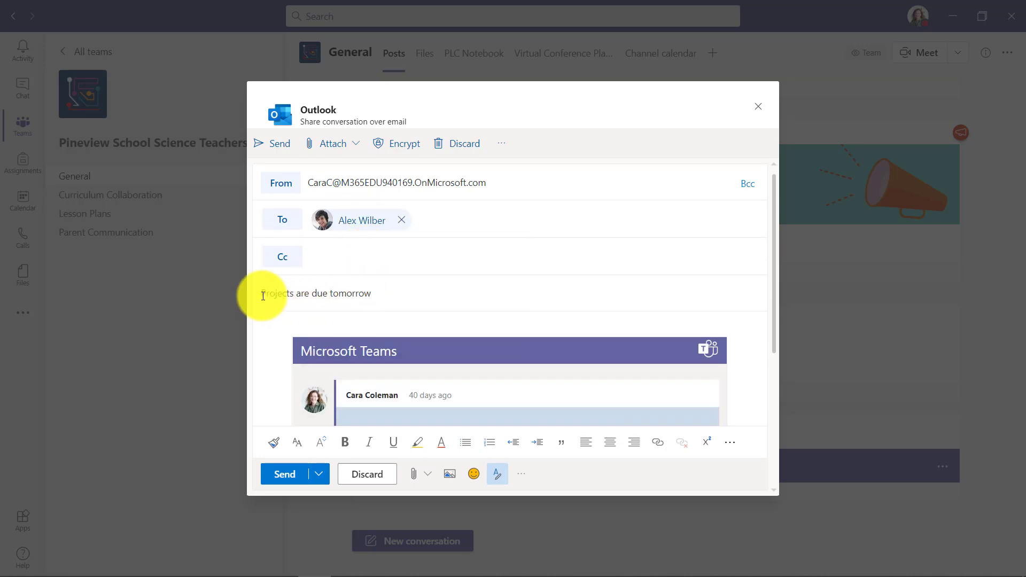
pyautogui.click(280, 149)
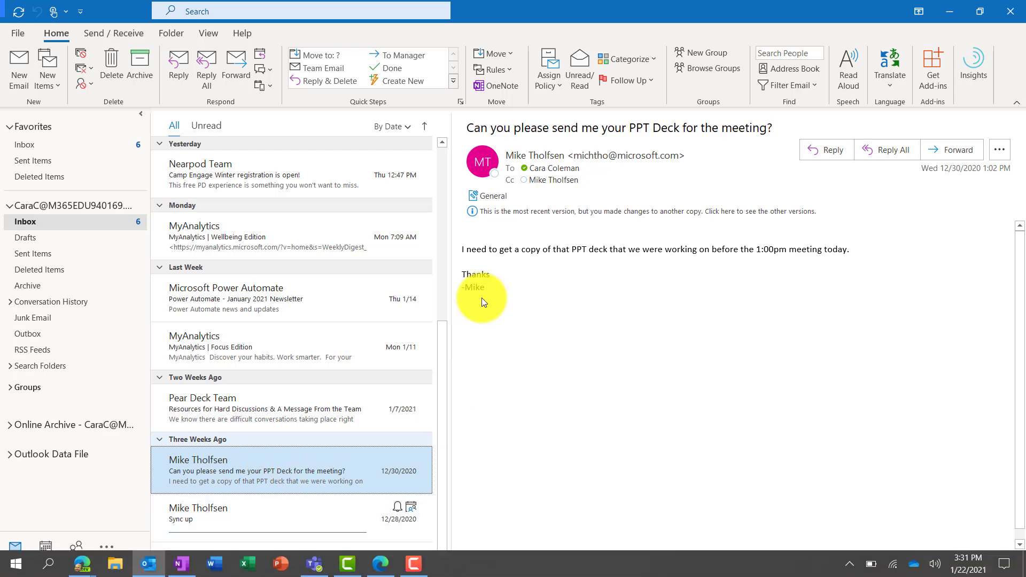
# Step: Read the PPT Deck email aloud from the body, pause it, and check the voice settings
pyautogui.click(462, 249)
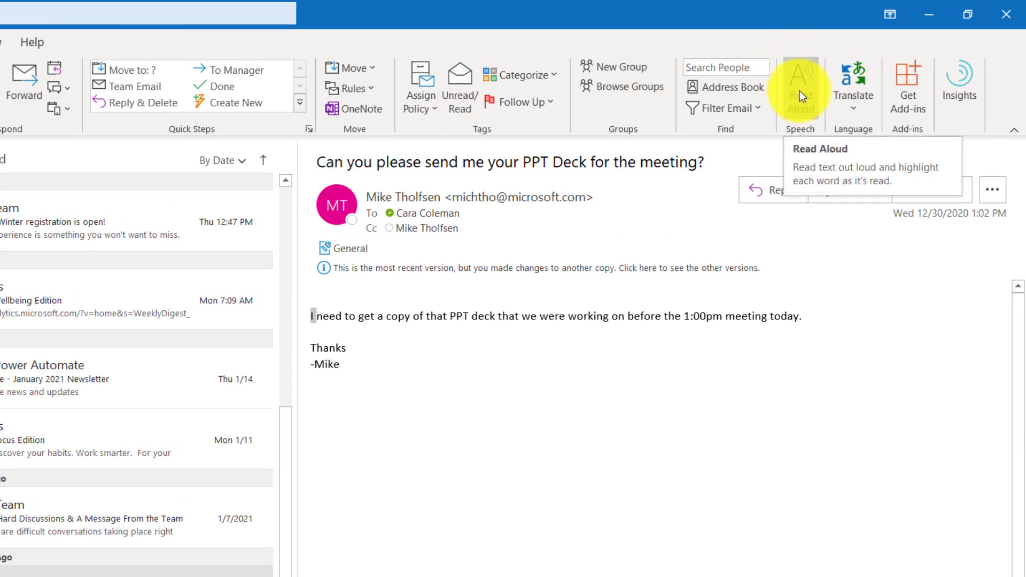
pyautogui.click(800, 94)
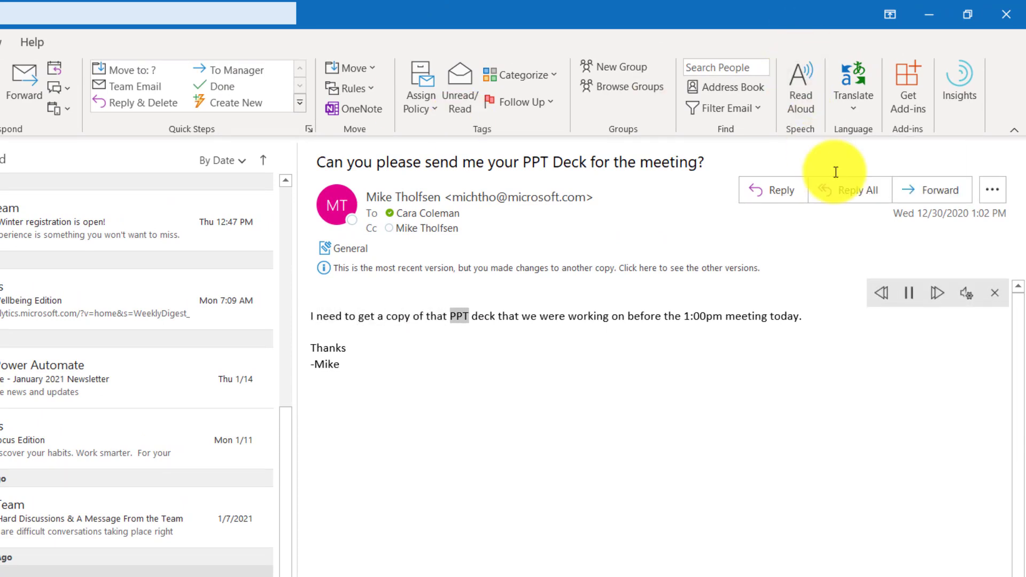
pyautogui.click(909, 294)
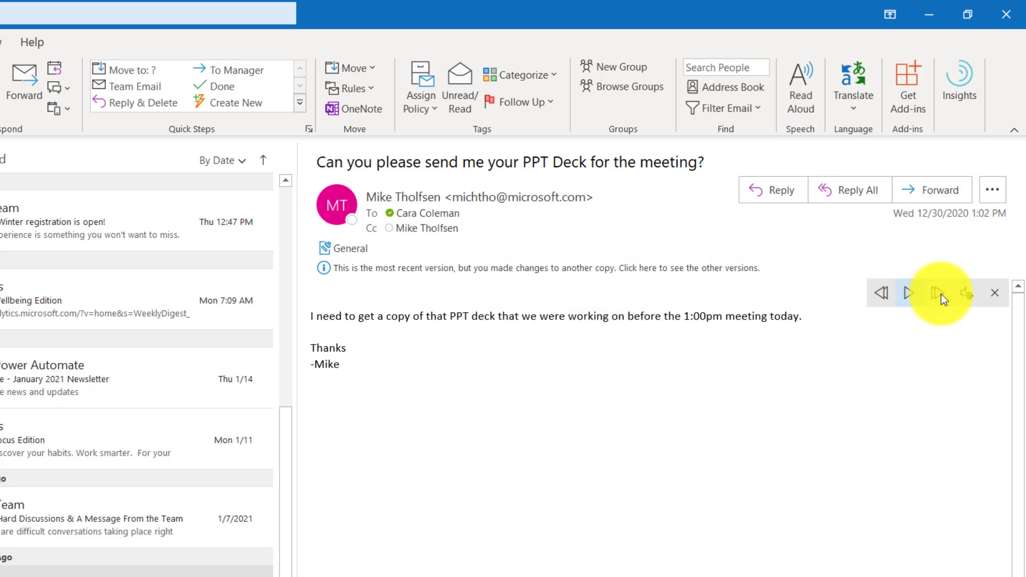
pyautogui.click(965, 295)
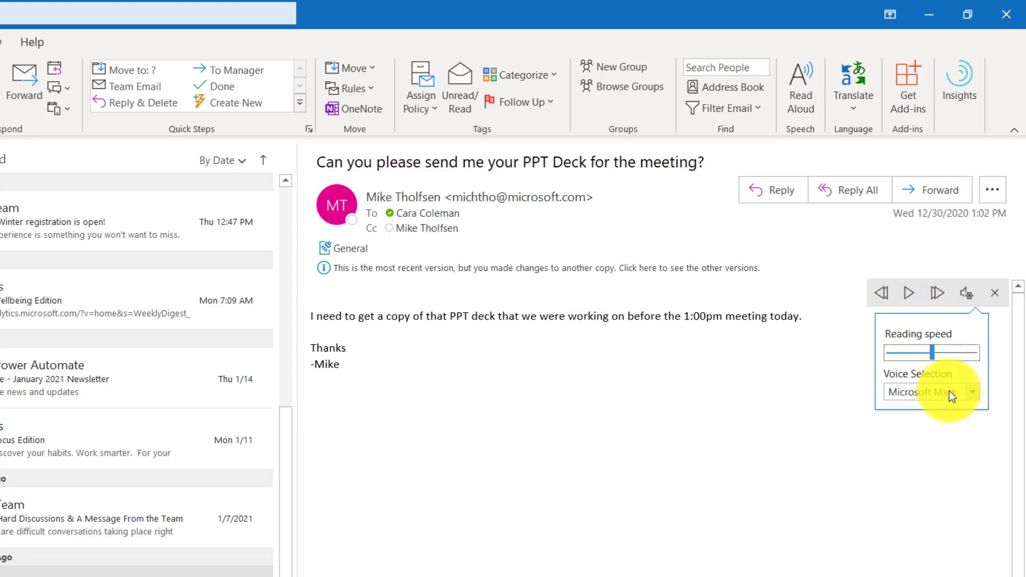
pyautogui.click(695, 313)
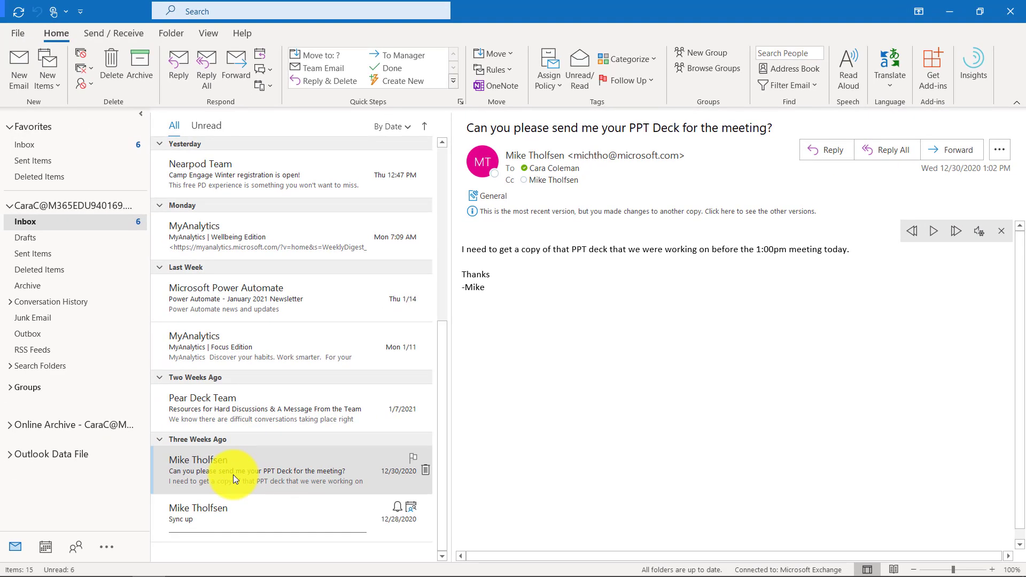
# Step: Open the PPT Deck message in its own window, pause reading, and close it
pyautogui.doubleClick(232, 475)
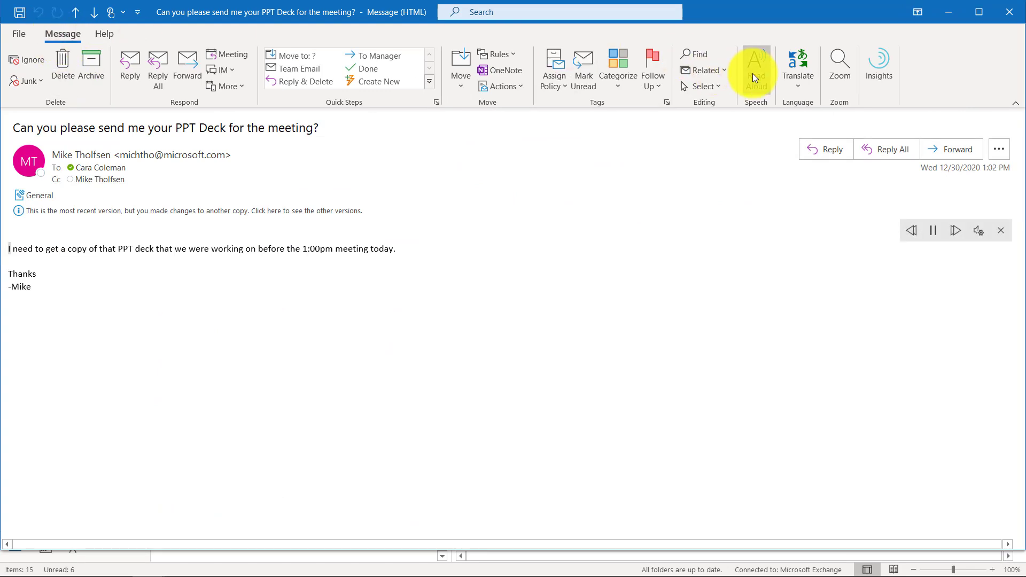
pyautogui.click(933, 232)
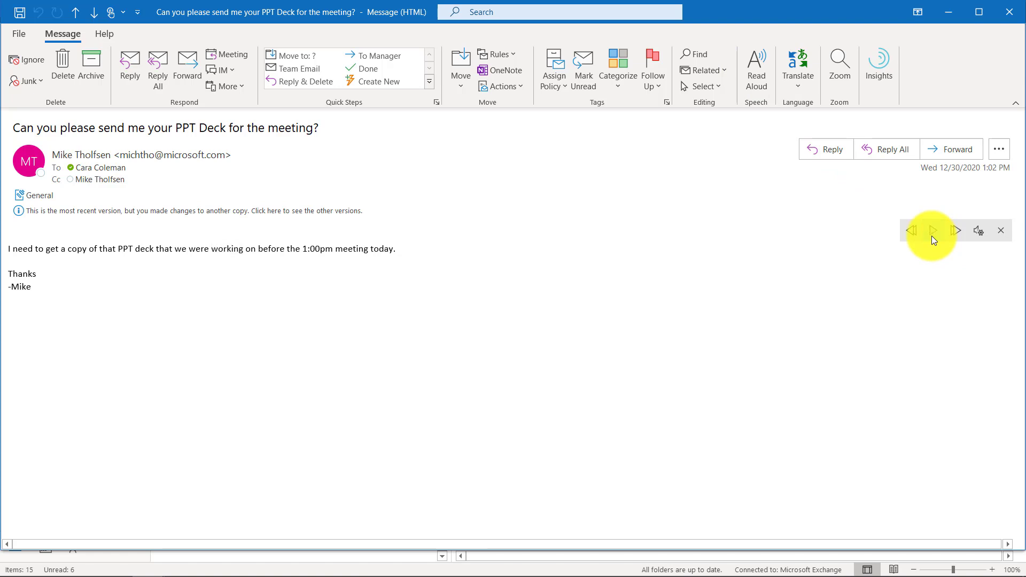
pyautogui.click(1017, 17)
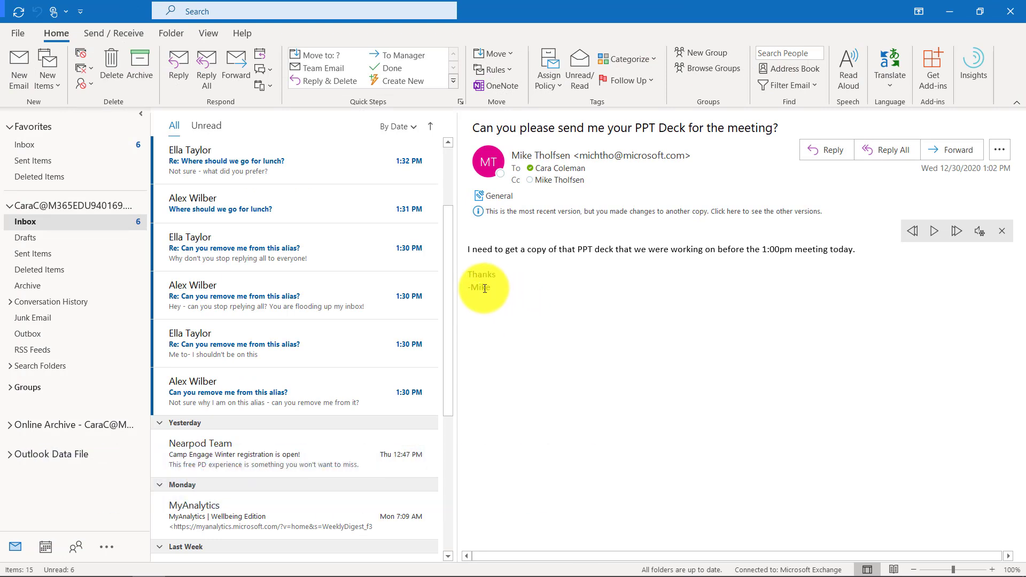
# Step: Widen the message list into column view and leave Use Tighter Spacing turned on
pyautogui.moveTo(458, 284); pyautogui.dragTo(716, 312)
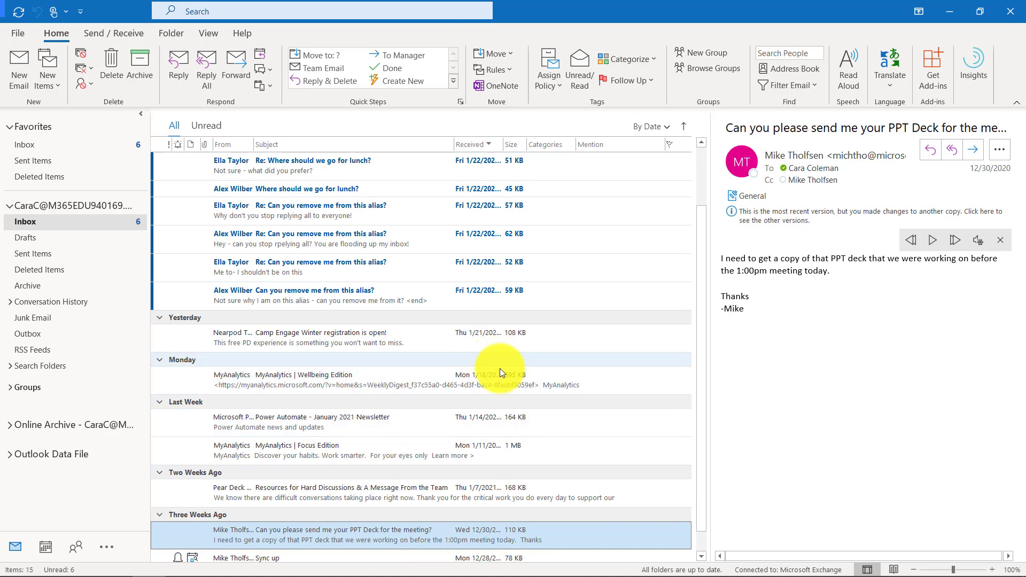
pyautogui.scroll(2, 504, 432)
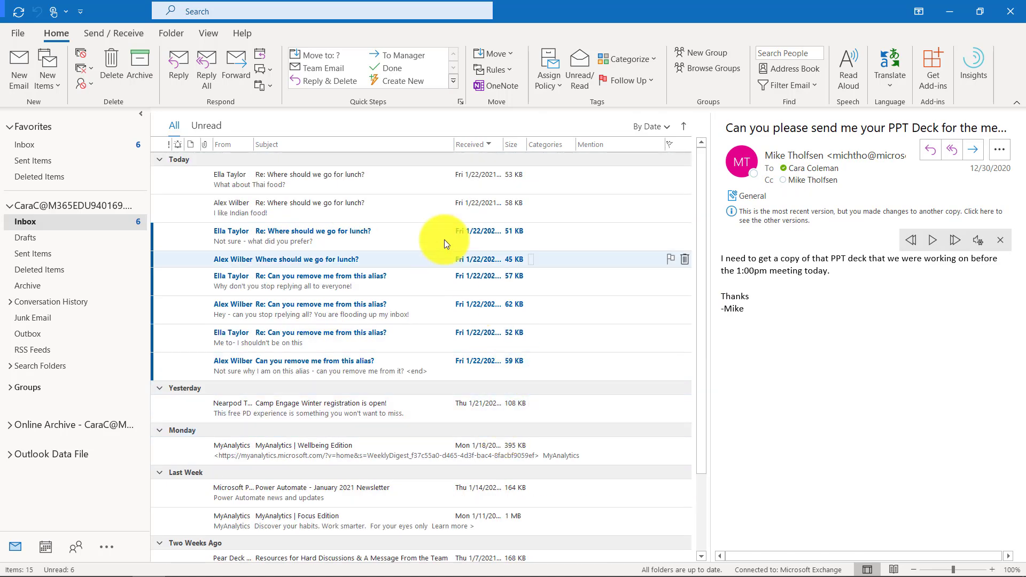
pyautogui.click(206, 33)
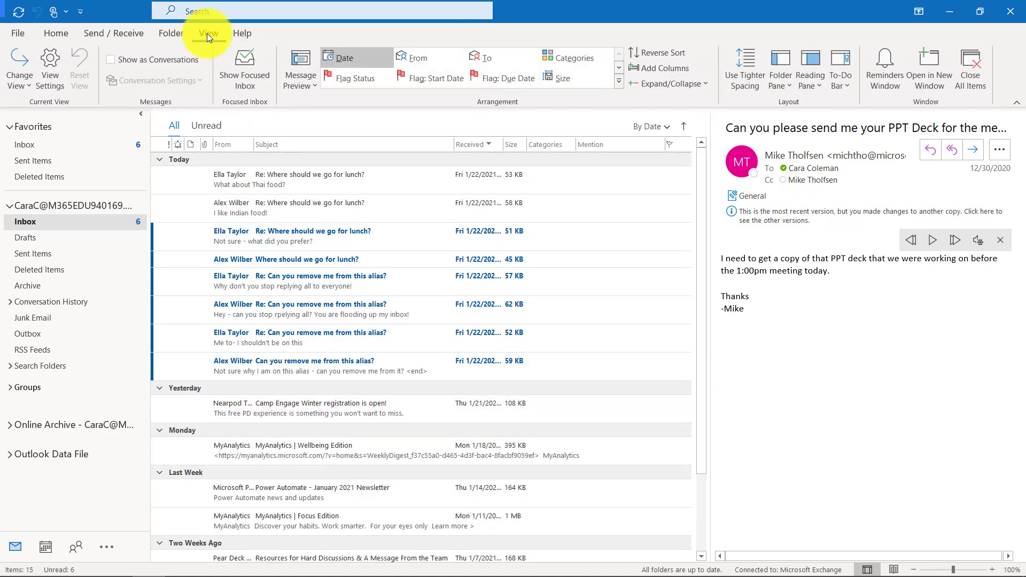
pyautogui.click(742, 67)
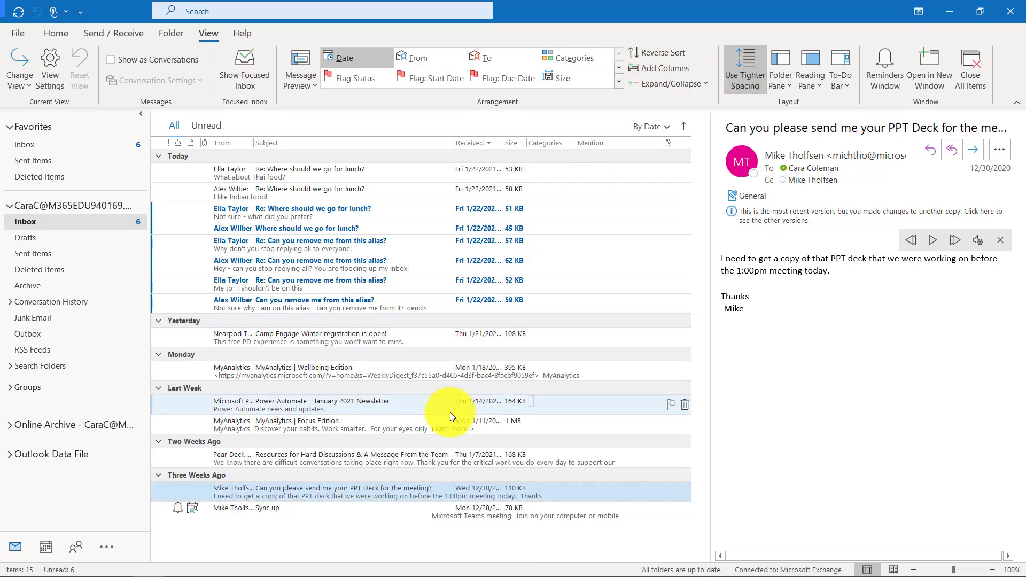
pyautogui.click(746, 75)
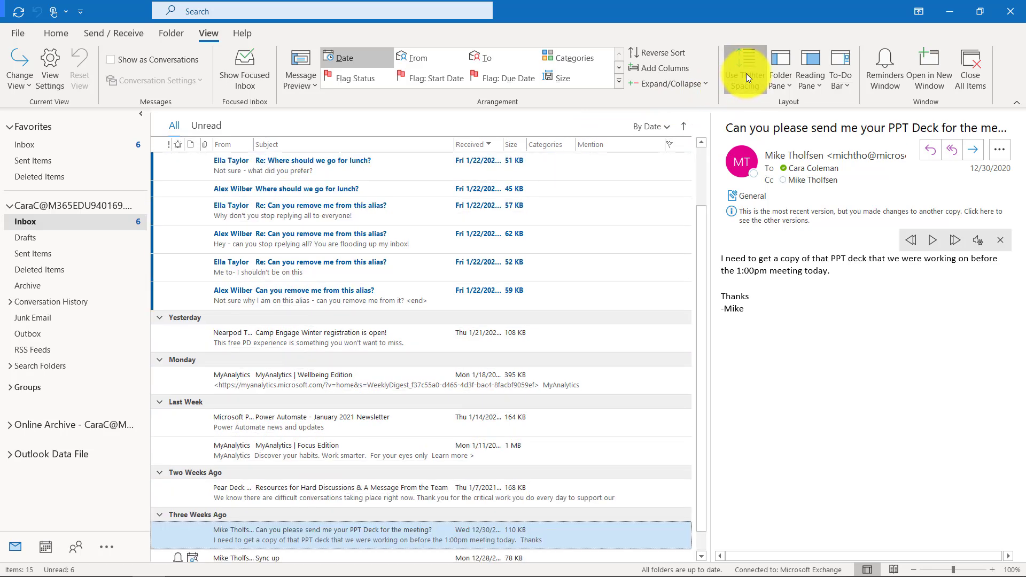
pyautogui.click(746, 73)
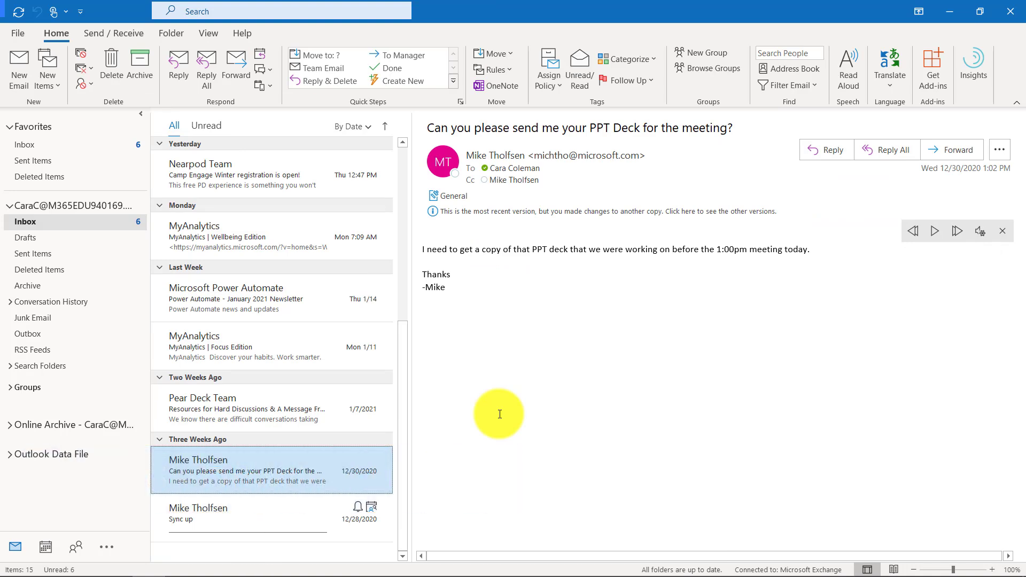
# Step: Reply to the PPT Deck message, insert a drawing canvas and switch the pen to rainbow ink
pyautogui.hotkey('ctrl', 'r')
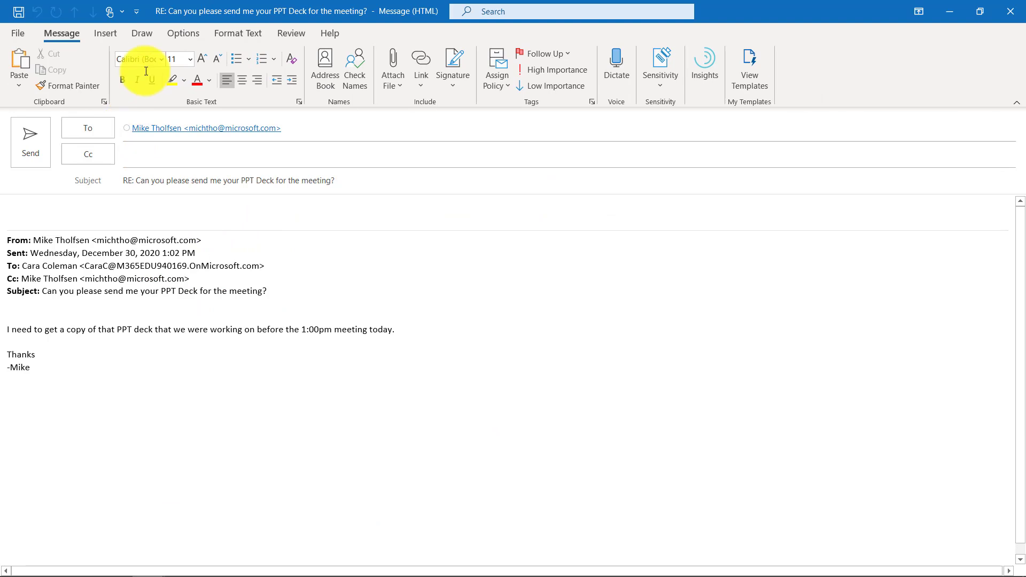
pyautogui.click(143, 34)
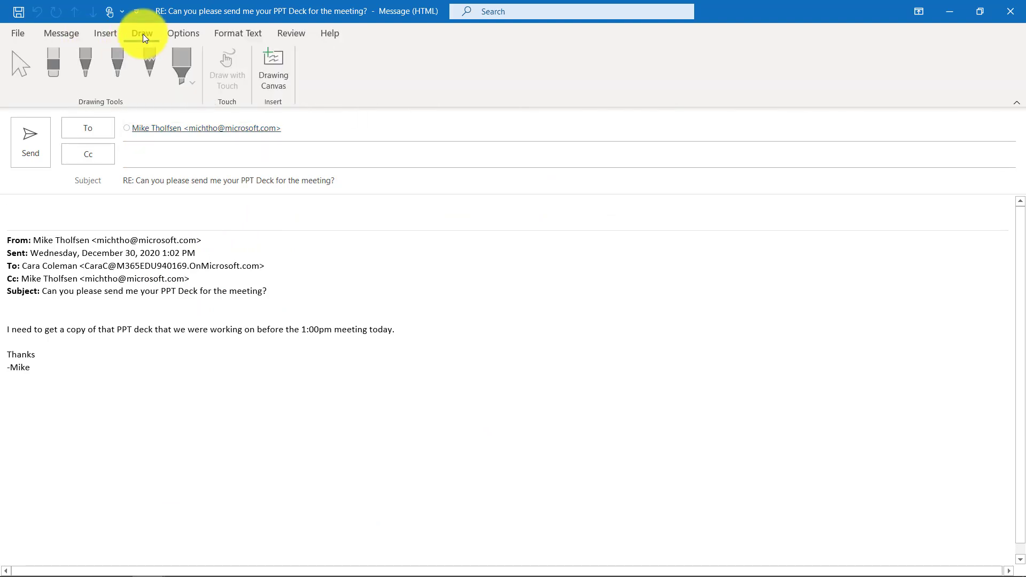
pyautogui.click(274, 69)
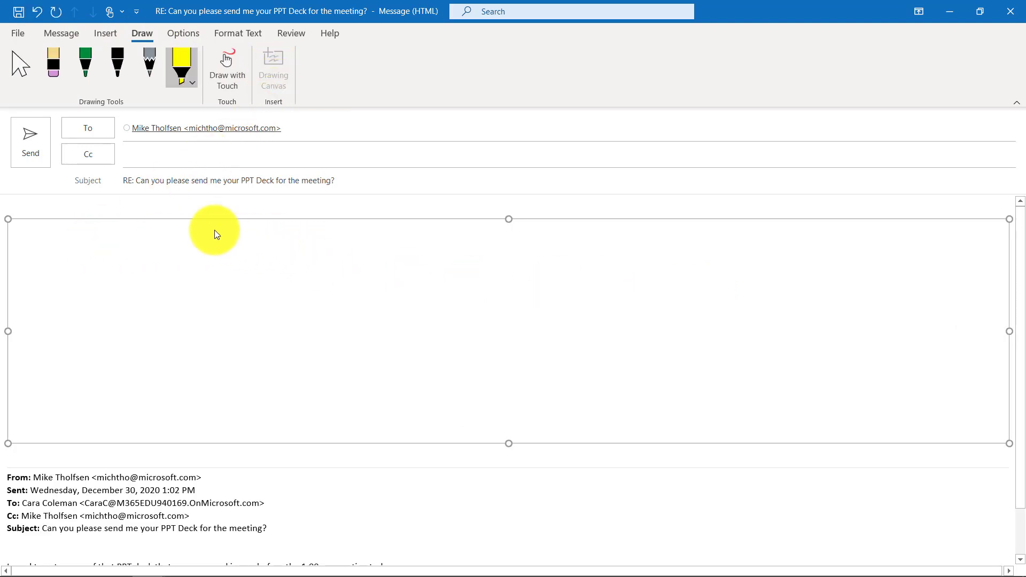
pyautogui.click(85, 71)
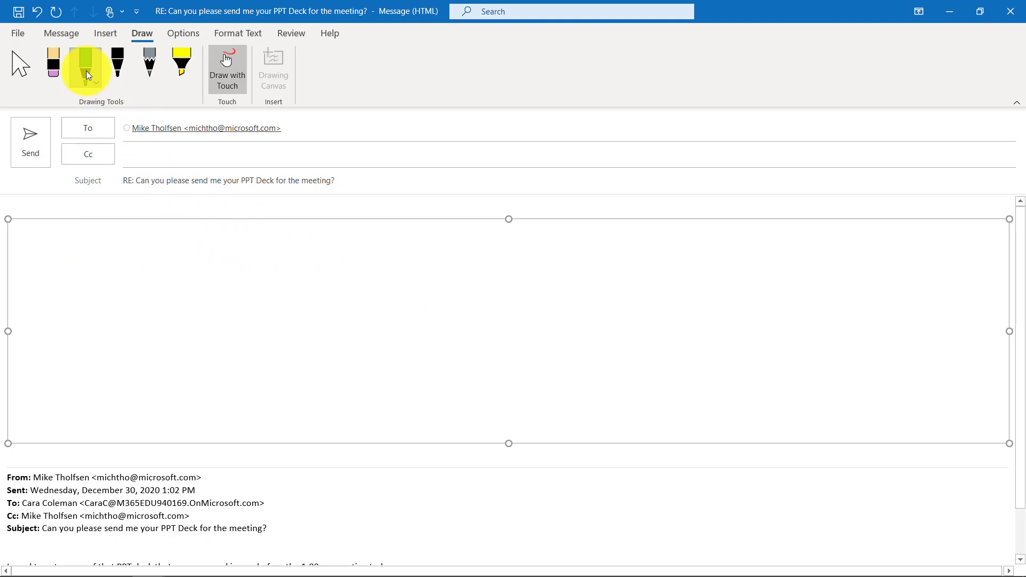
pyautogui.click(92, 80)
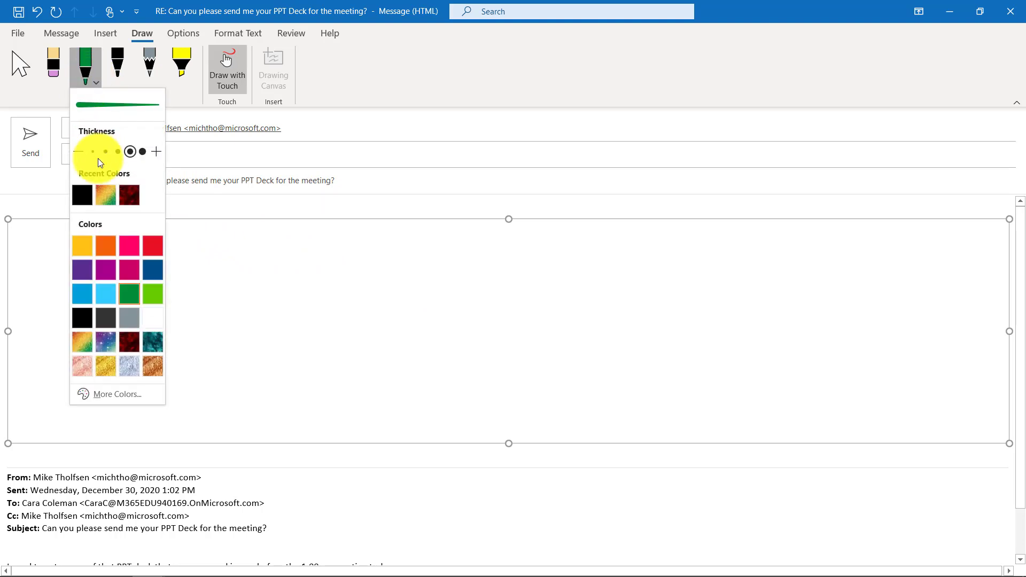
pyautogui.click(313, 287)
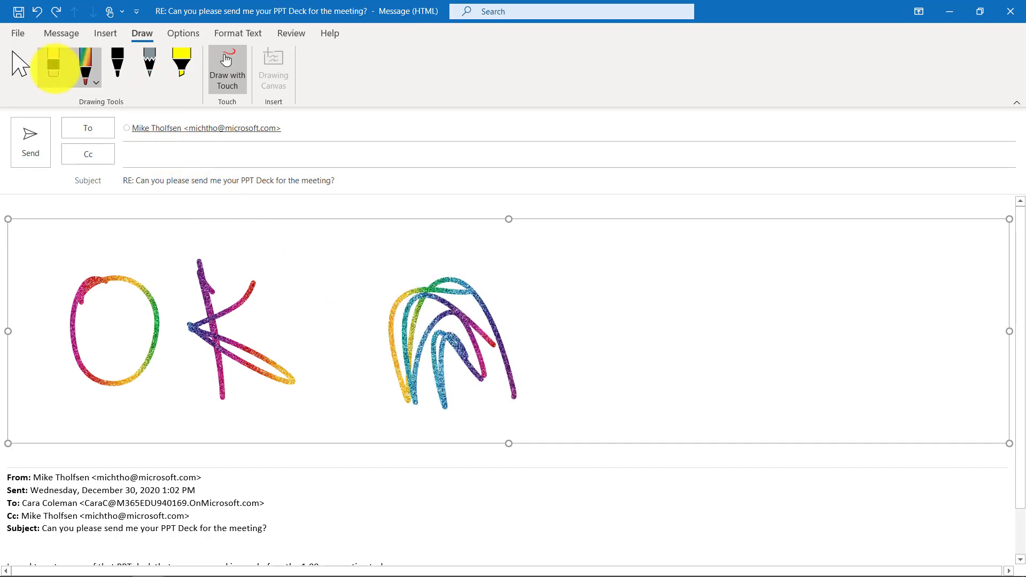
# Step: Erase the outer rainbow strokes, type 'Type my response' above the drawing and send the reply
pyautogui.click(53, 66)
pyautogui.moveTo(374, 342)
pyautogui.mouseDown()
pyautogui.moveTo(383, 359)
pyautogui.moveTo(400, 305)
pyautogui.moveTo(362, 280)
pyautogui.mouseUp()
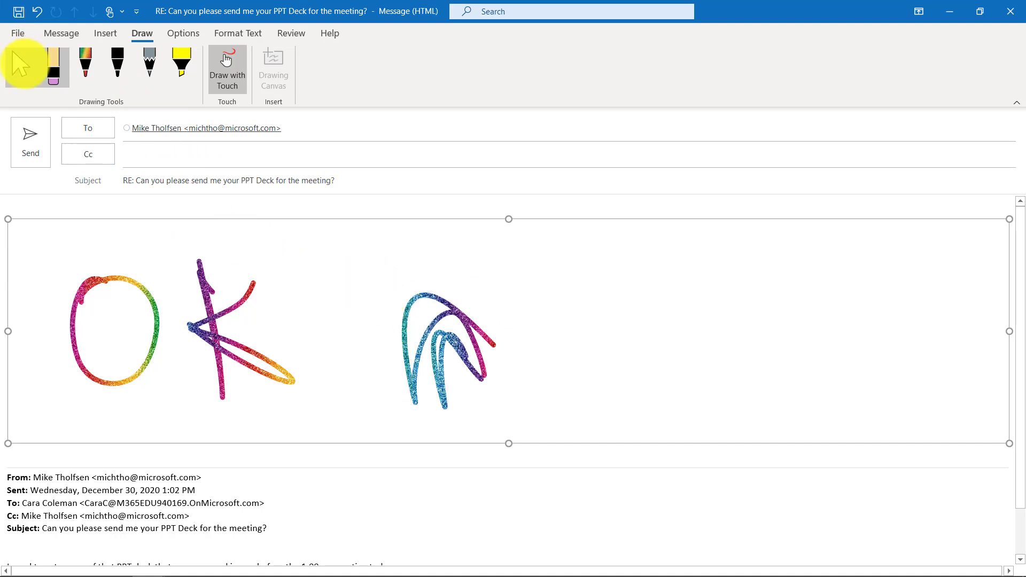
pyautogui.click(21, 66)
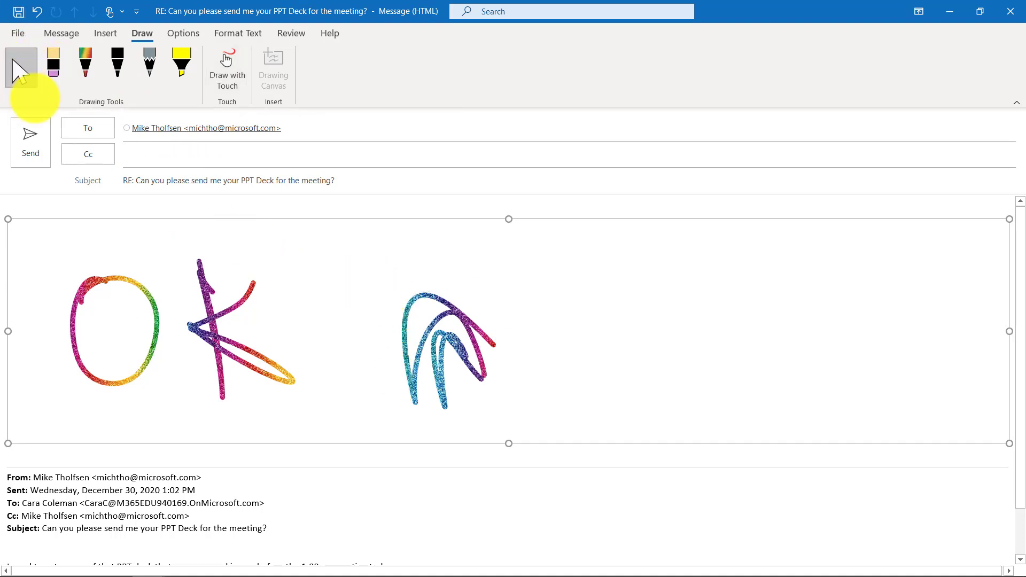
pyautogui.click(91, 209)
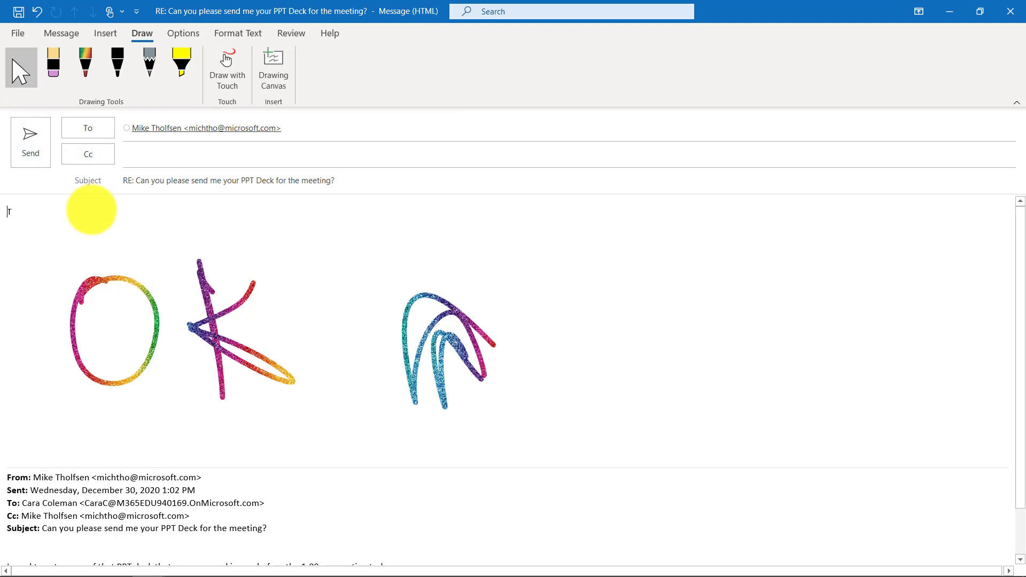
pyautogui.write('Type my response')
pyautogui.click(30, 140)
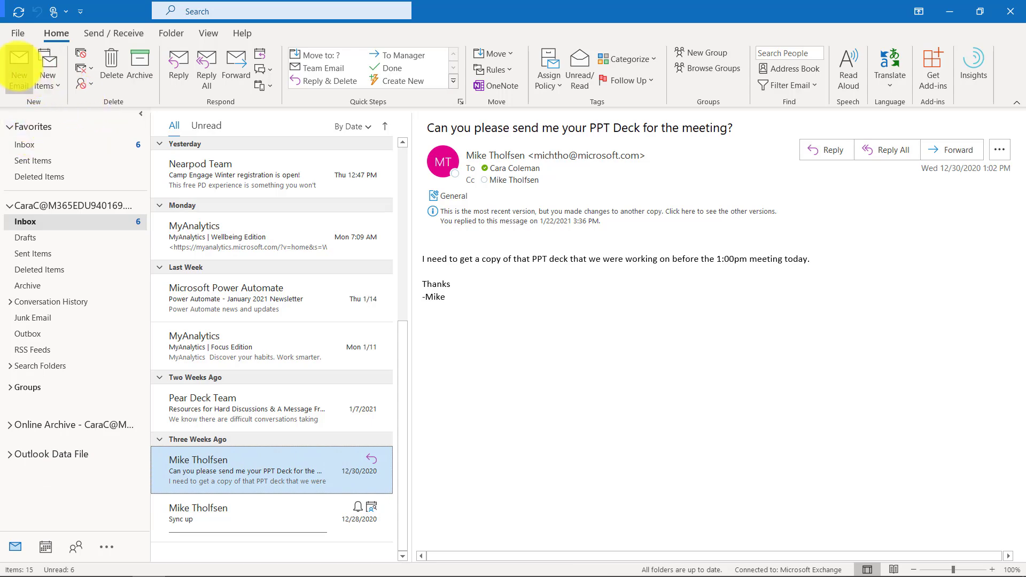
# Step: Start a new email to the suggested recipient with the subject 'Lunch Poll'
pyautogui.click(19, 67)
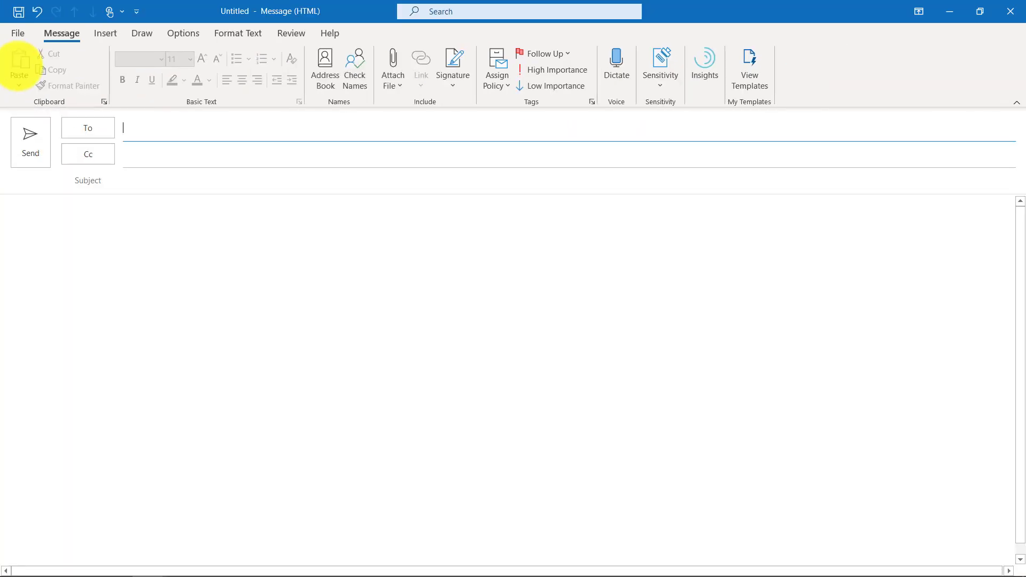
pyautogui.write('alex')
pyautogui.press('Return')
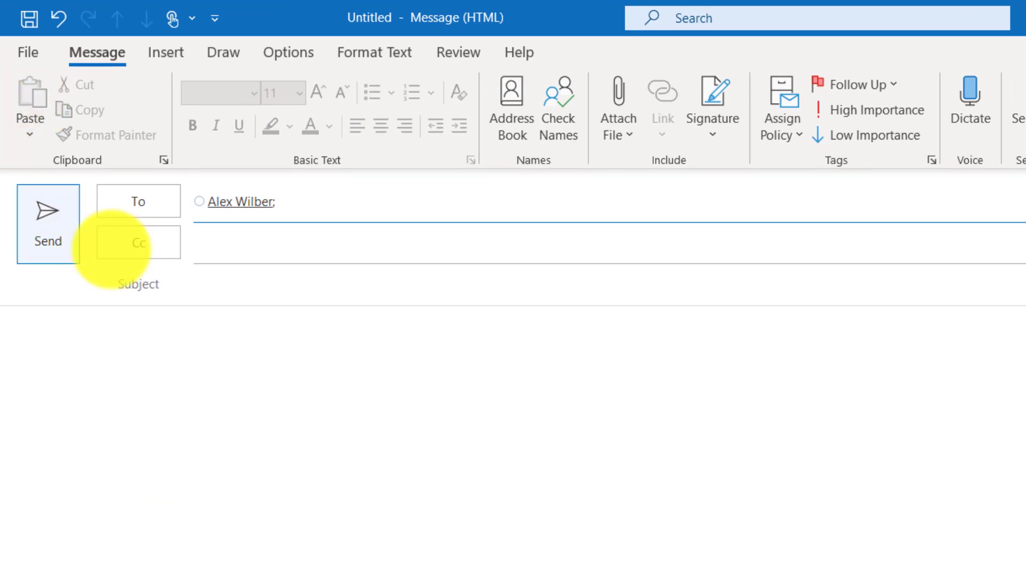
pyautogui.click(149, 179)
pyautogui.write('Lunch P')
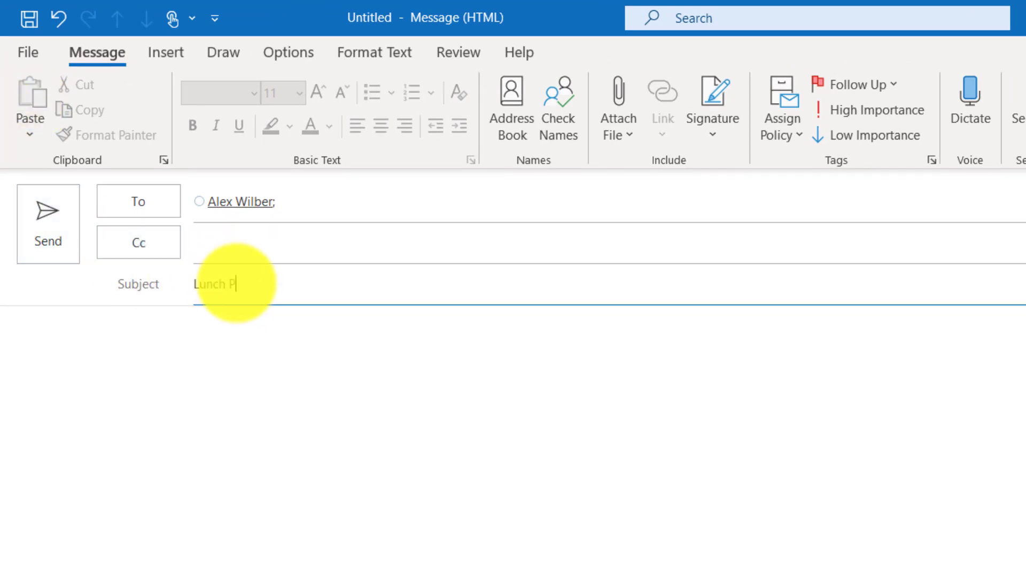
pyautogui.write('oll')
pyautogui.press('Tab')
# Step: Insert a single-answer poll asking 'Where did you want to eat for lunch?' with Pizza place and Burger Heaven
pyautogui.click(166, 52)
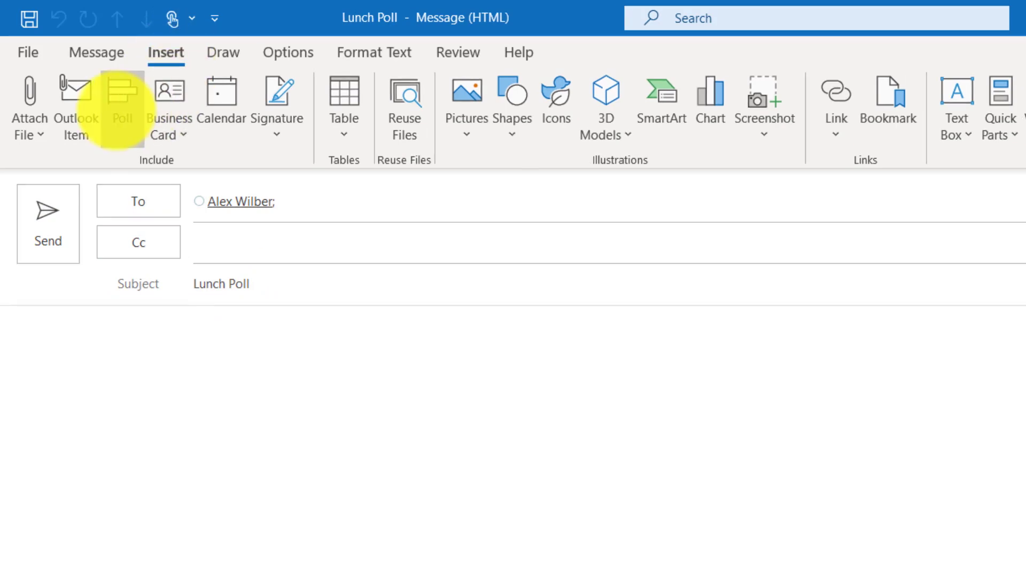
pyautogui.click(122, 109)
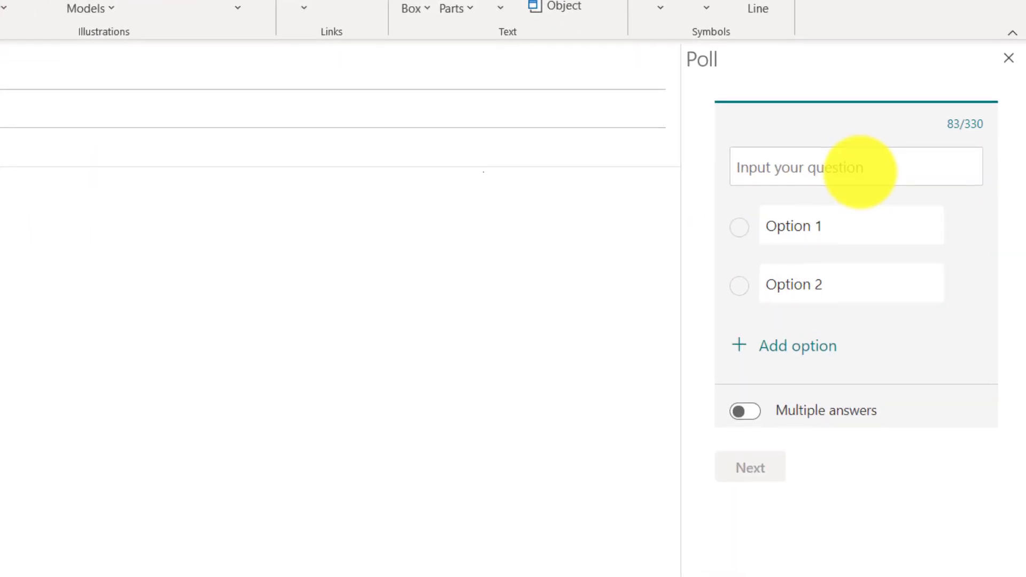
pyautogui.click(860, 170)
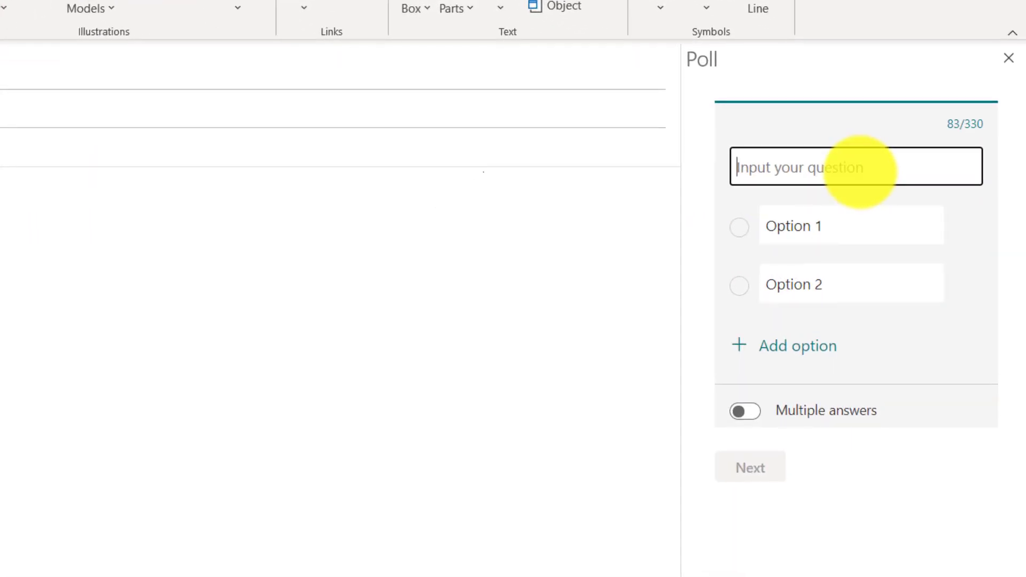
pyautogui.write('Where ')
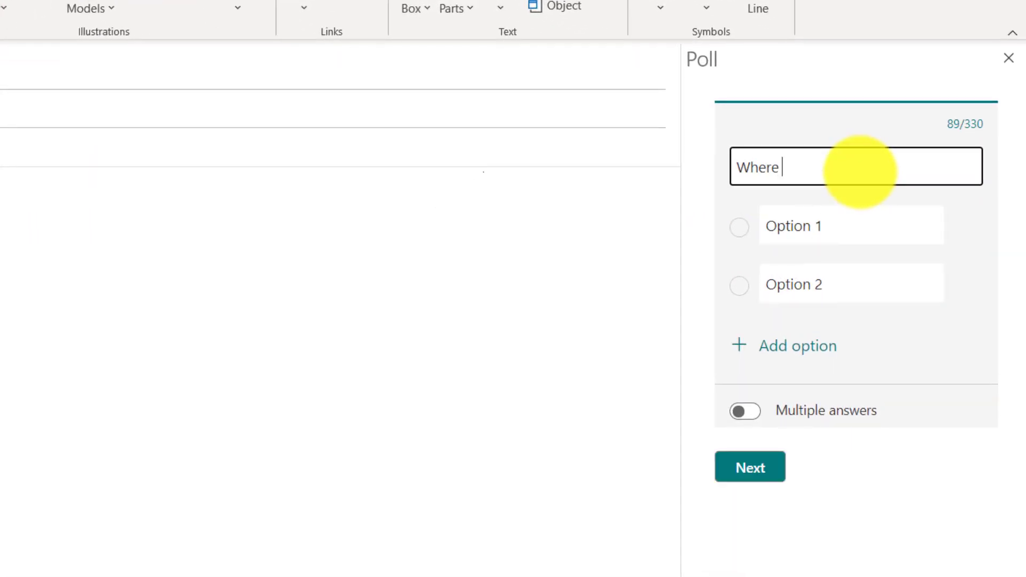
pyautogui.write('did you want to eat for lunch?')
pyautogui.click(841, 220)
pyautogui.write('Pizza place')
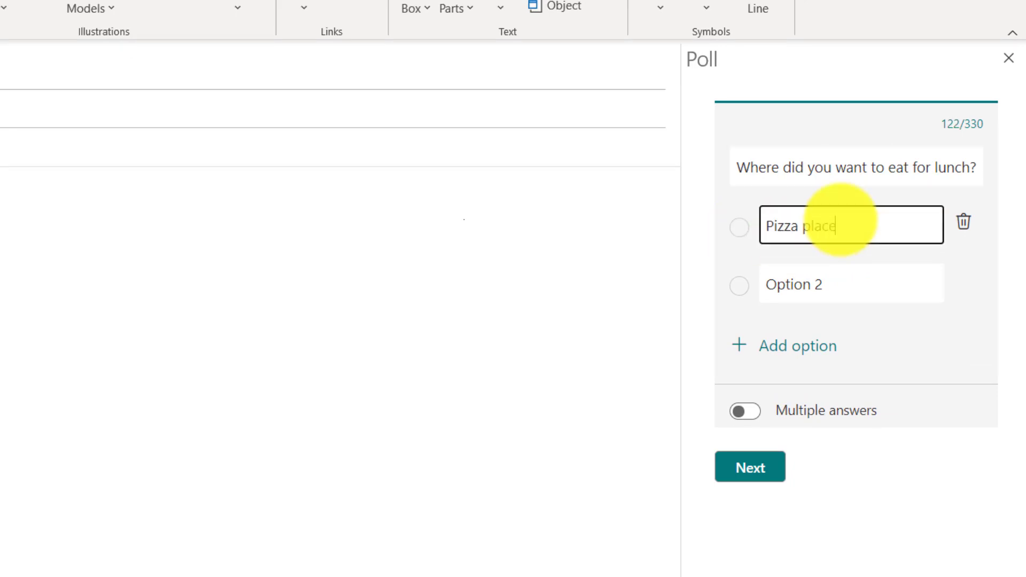
pyautogui.click(819, 286)
pyautogui.write('Burger Heaven')
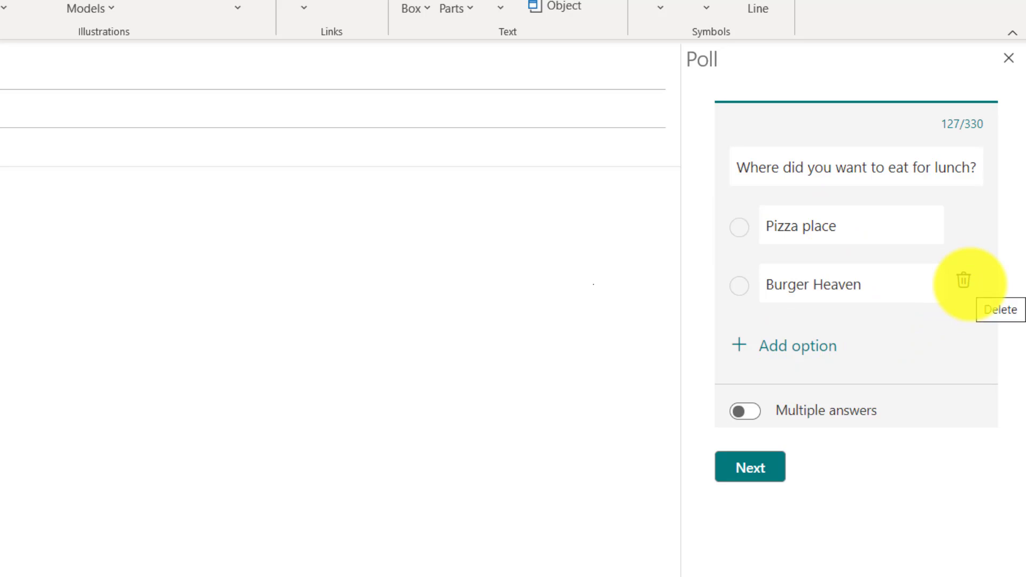
pyautogui.click(745, 411)
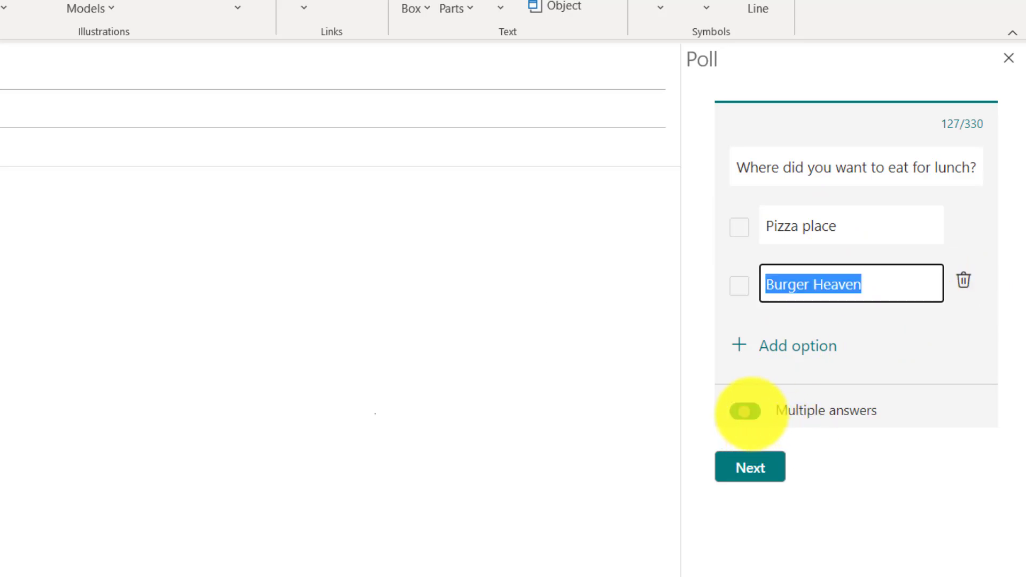
pyautogui.click(741, 411)
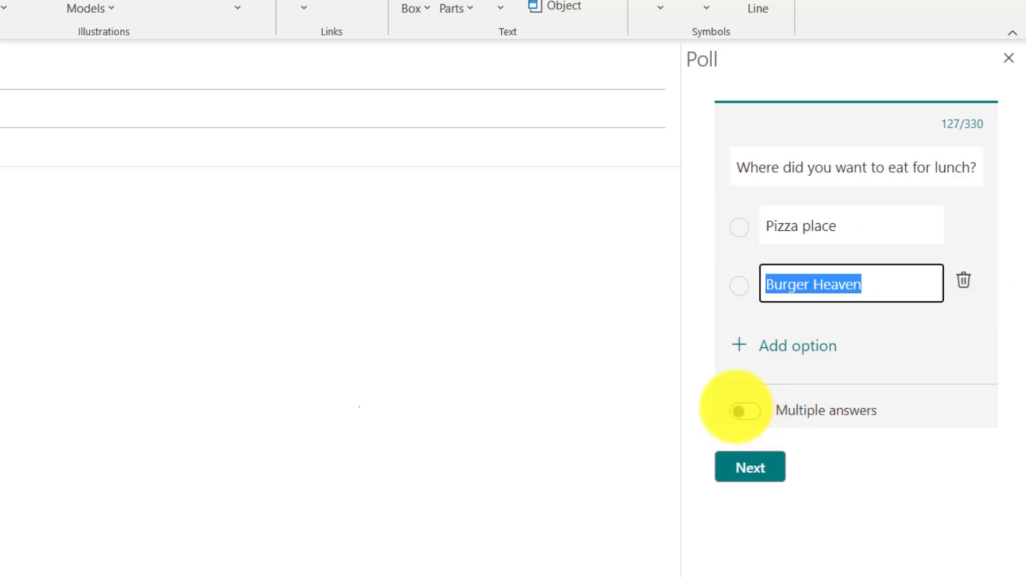
# Step: Add the previewed lunch poll to the email, dismiss the notice and send the Lunch Poll message
pyautogui.click(755, 472)
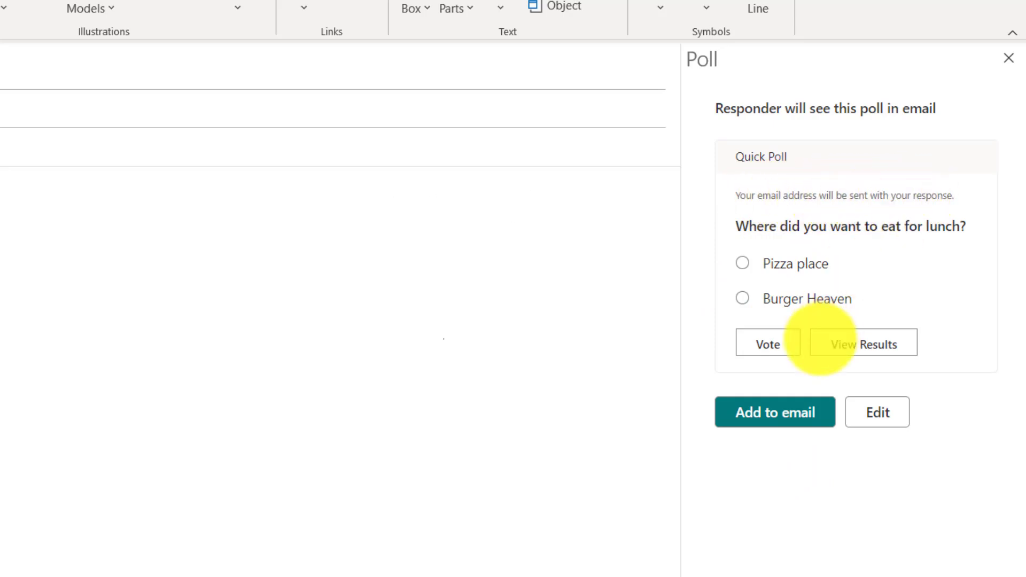
pyautogui.click(781, 411)
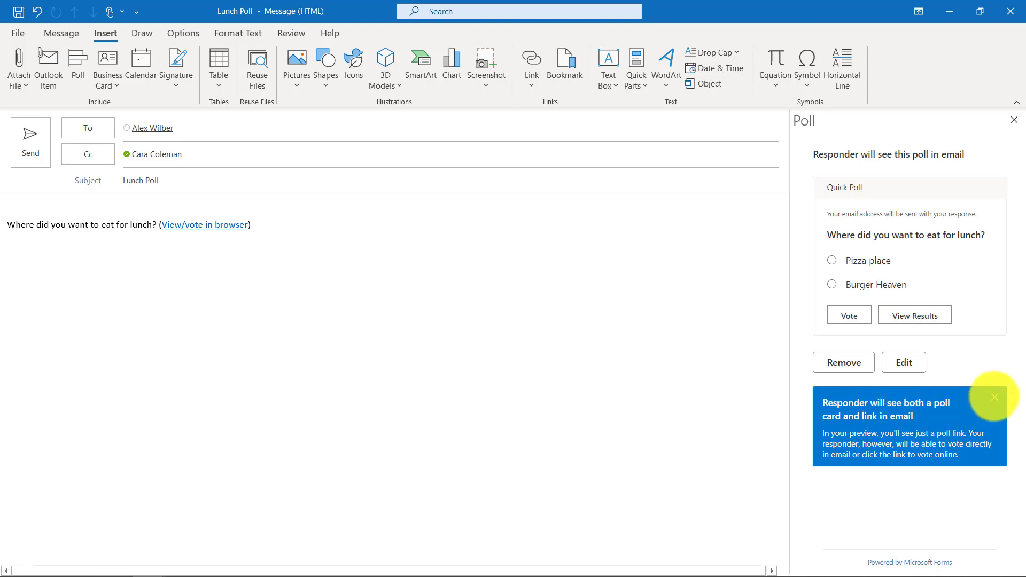
pyautogui.click(994, 397)
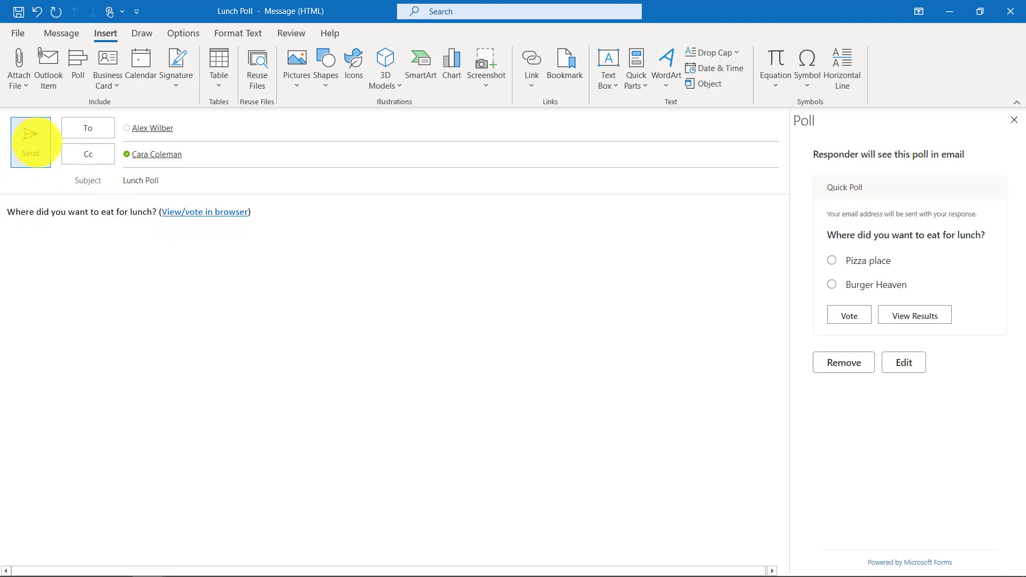
pyautogui.click(30, 140)
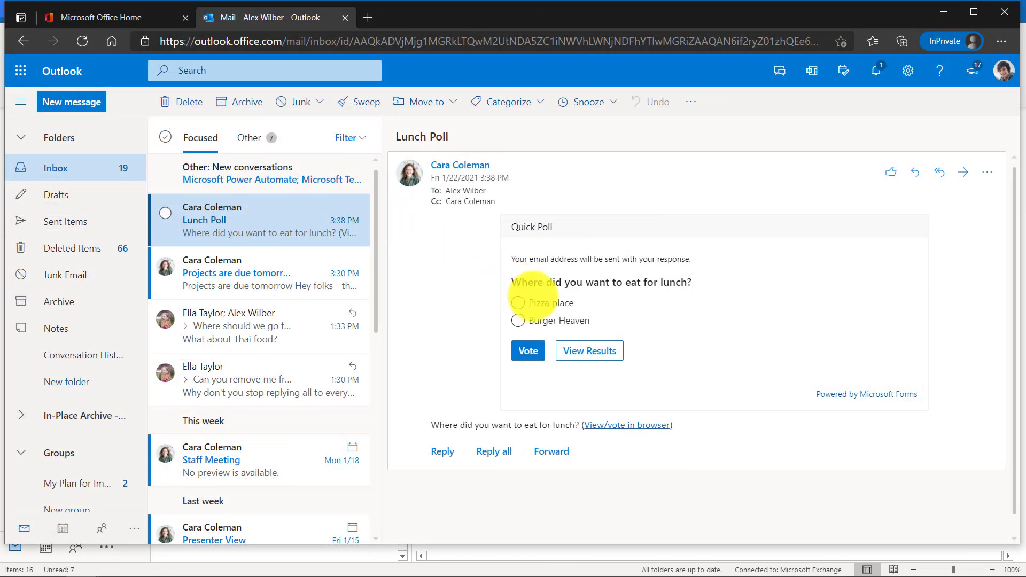
# Step: Vote for Burger Heaven in the Lunch Poll card
pyautogui.click(518, 321)
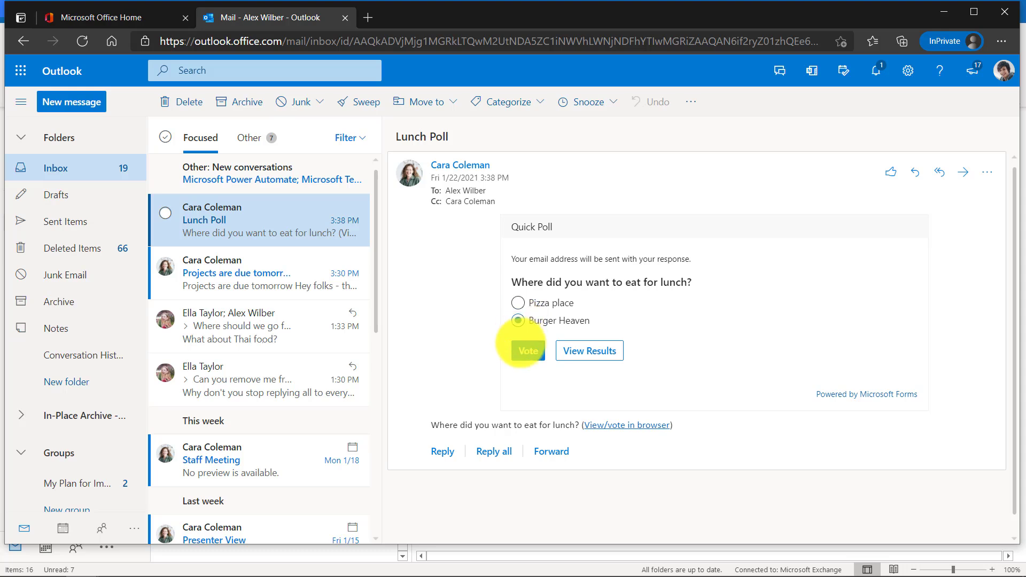
pyautogui.click(528, 351)
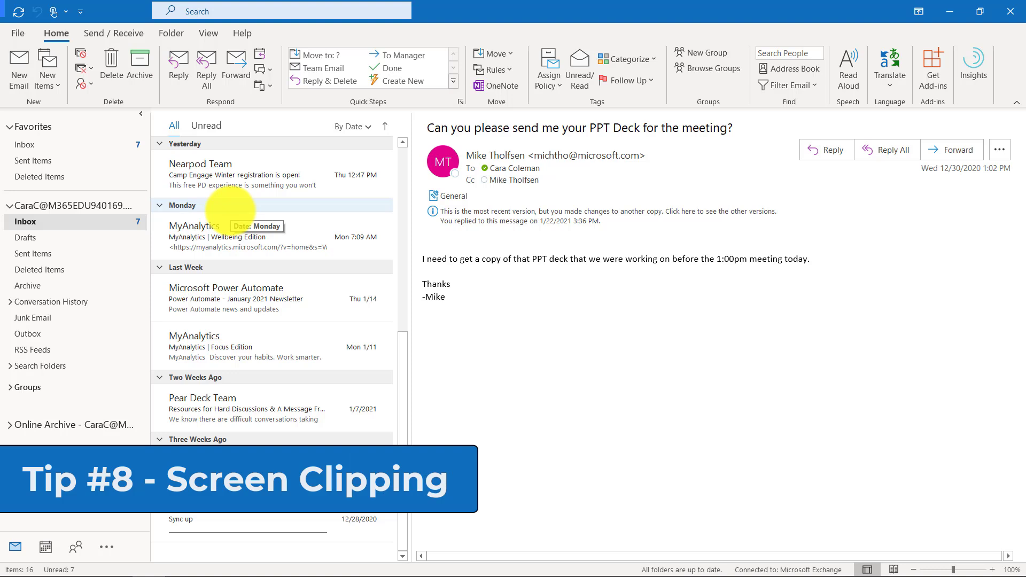
# Step: Start a new message to the suggested recipient, with the caret in the body
pyautogui.click(18, 66)
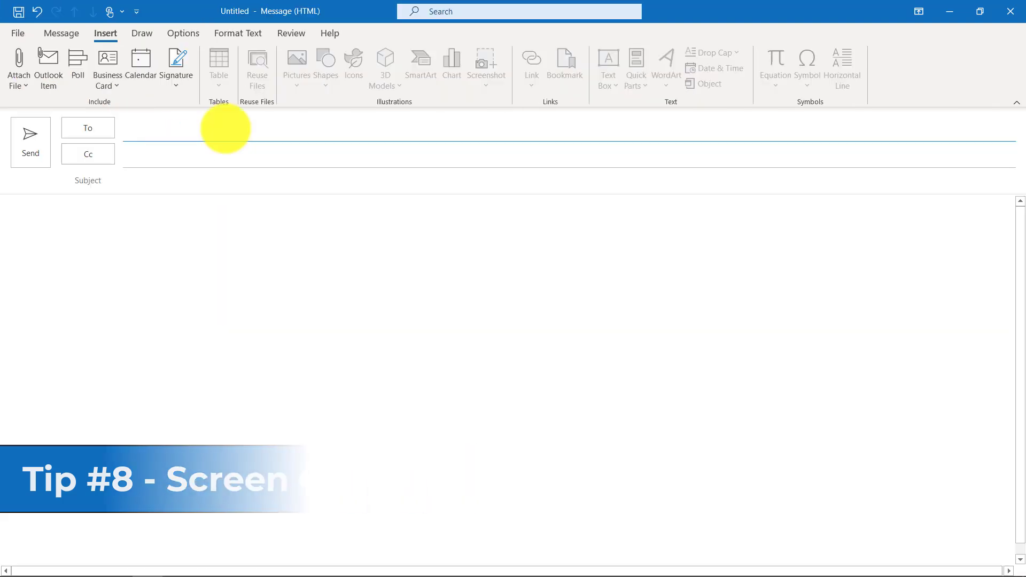
pyautogui.write('alex')
pyautogui.press('Return')
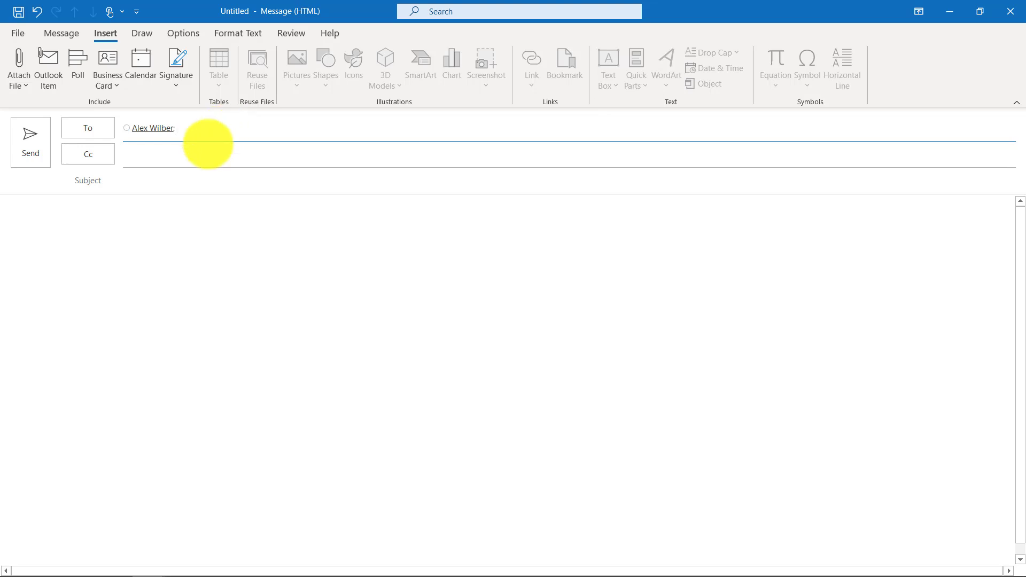
pyautogui.click(148, 229)
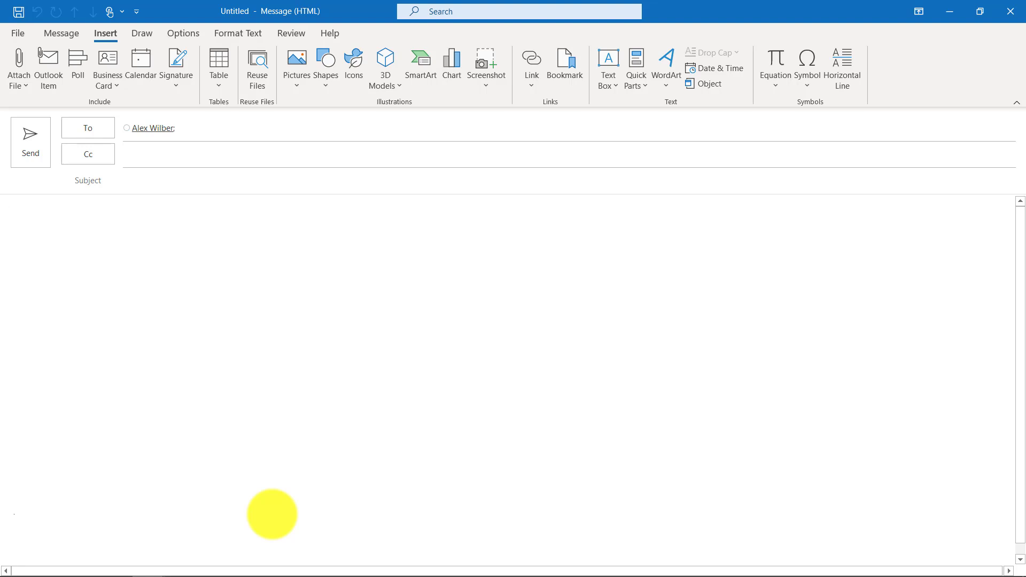
# Step: Bring up the Teams channel, minimise it, and open Outlook's Screenshot options
pyautogui.click(314, 563)
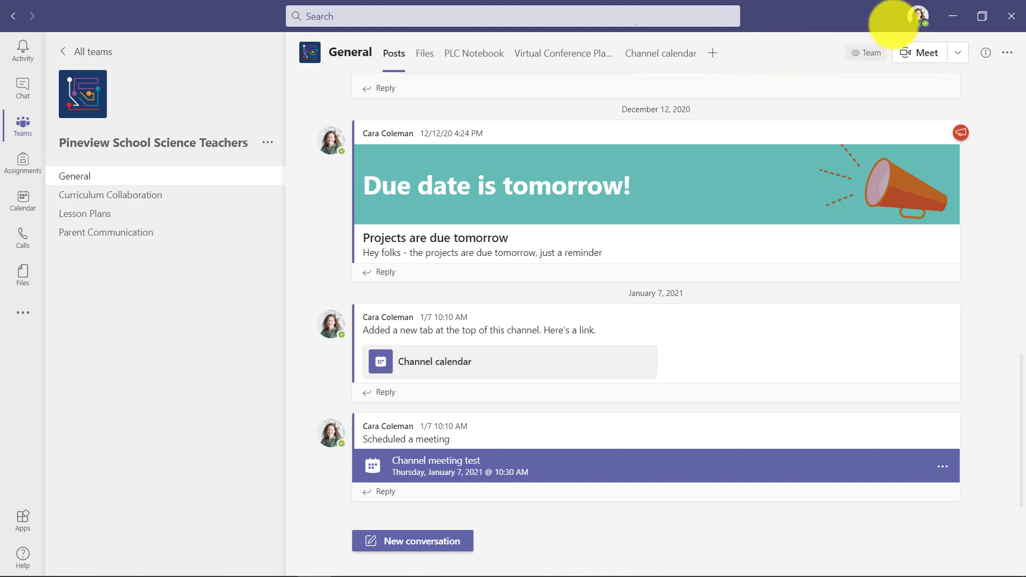
pyautogui.click(954, 16)
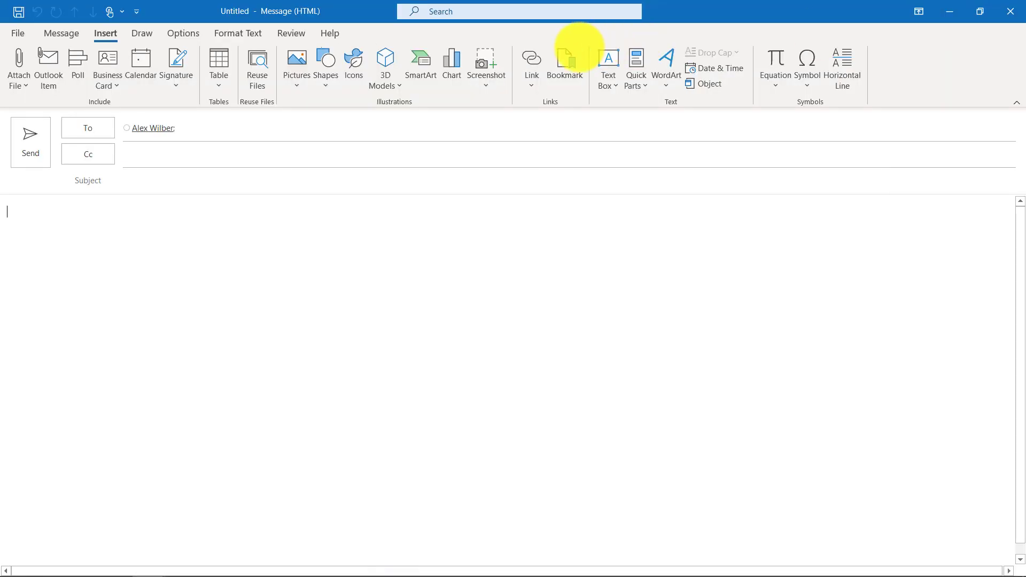
pyautogui.click(486, 72)
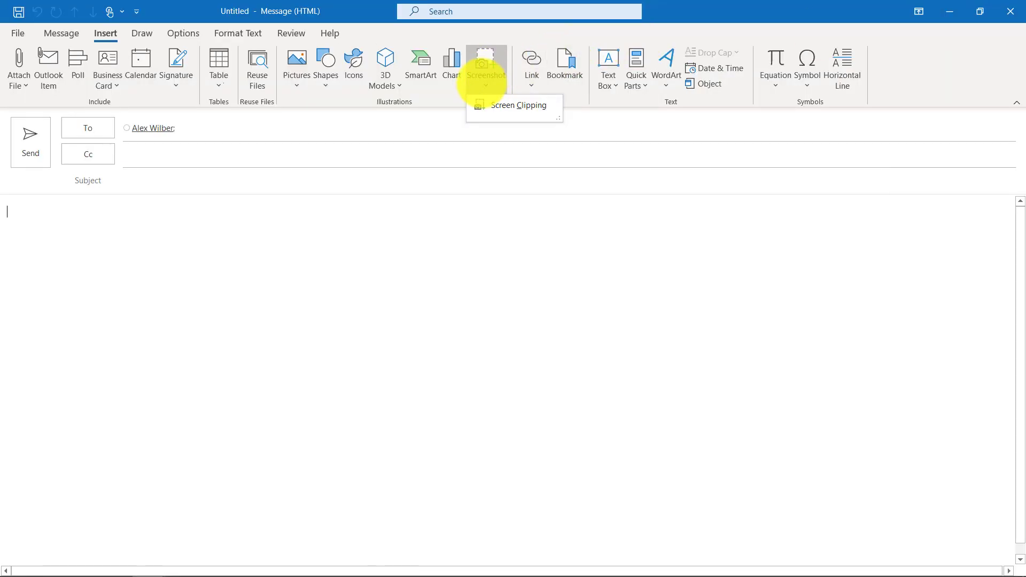
# Step: Paste a screen clipping of the Teams channel posts, add an empty line above it, and begin the subject 'Du'
pyautogui.click(532, 105)
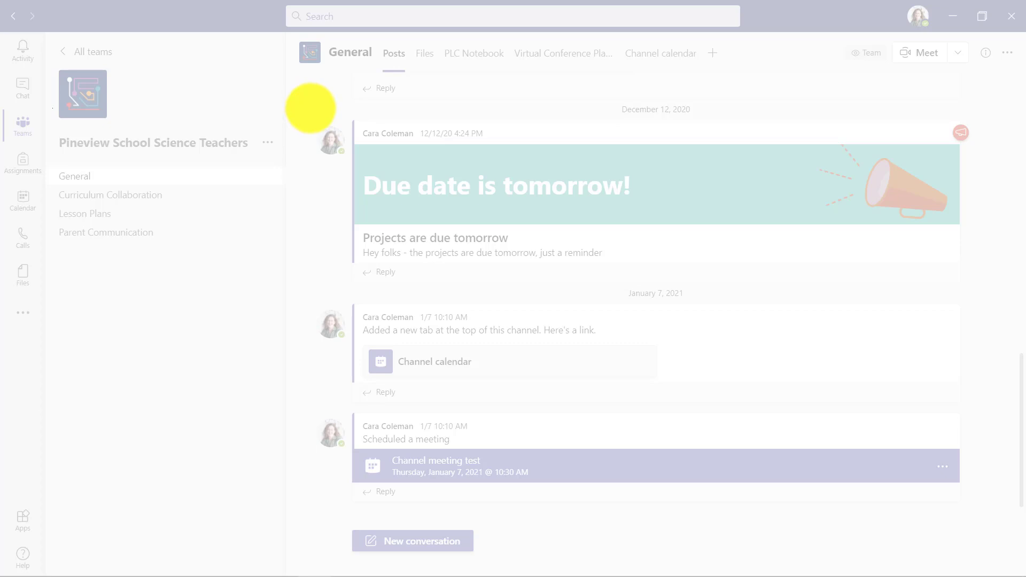
pyautogui.moveTo(311, 108); pyautogui.dragTo(980, 302)
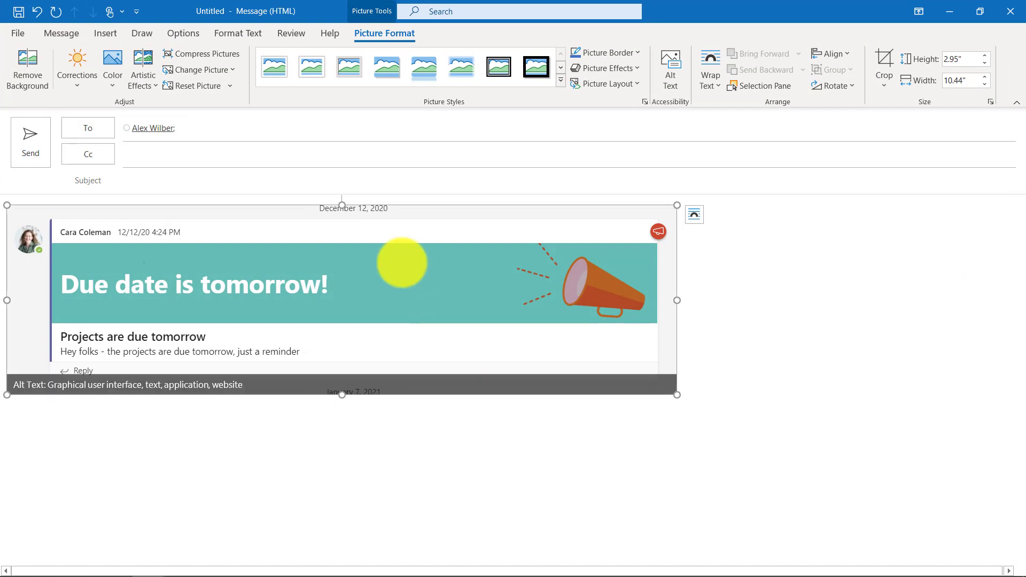
pyautogui.click(7, 390)
pyautogui.press('Return')
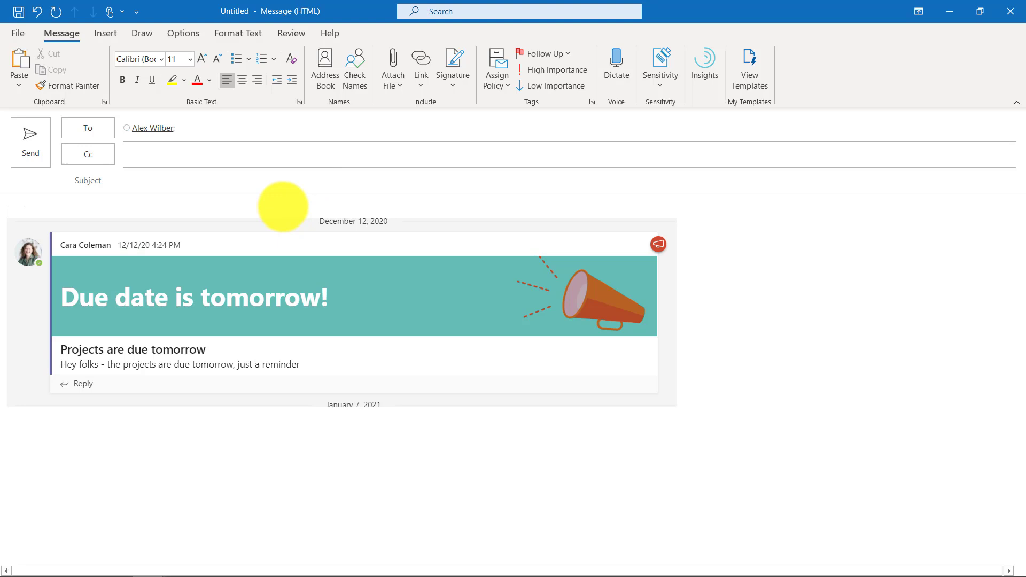
pyautogui.click(252, 178)
pyautogui.write('Du')
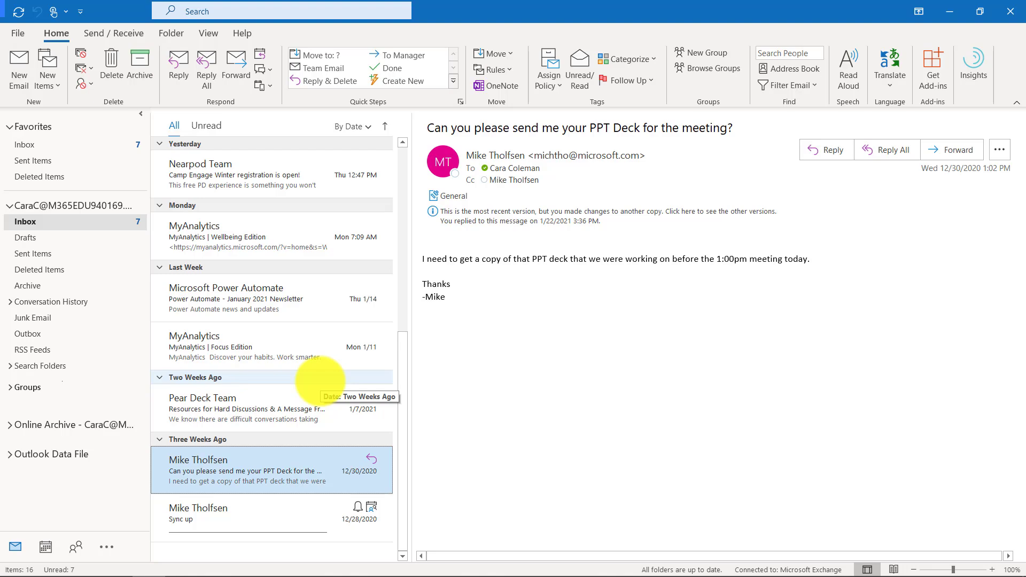
# Step: Ignore the 'Can you remove me from this alias?' conversation, check it in Deleted Items, then go back to the Inbox
pyautogui.scroll(2, 278, 350)
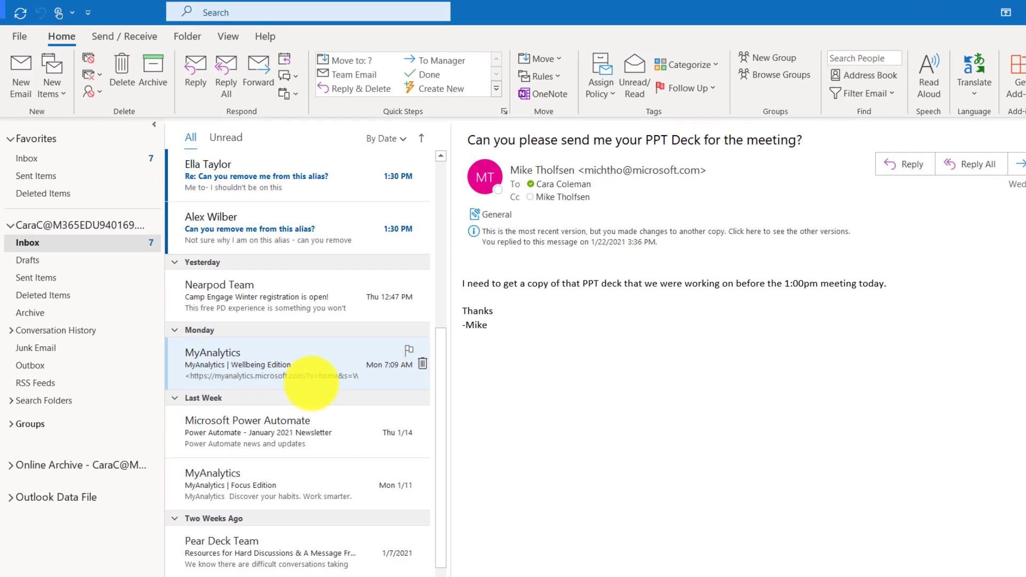
pyautogui.scroll(4, 311, 382)
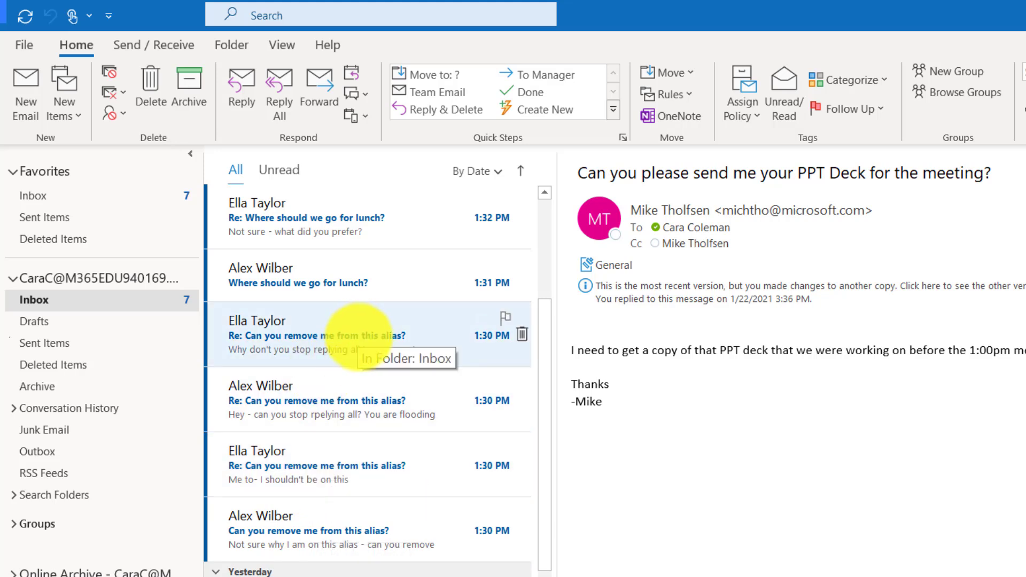
pyautogui.click(359, 332)
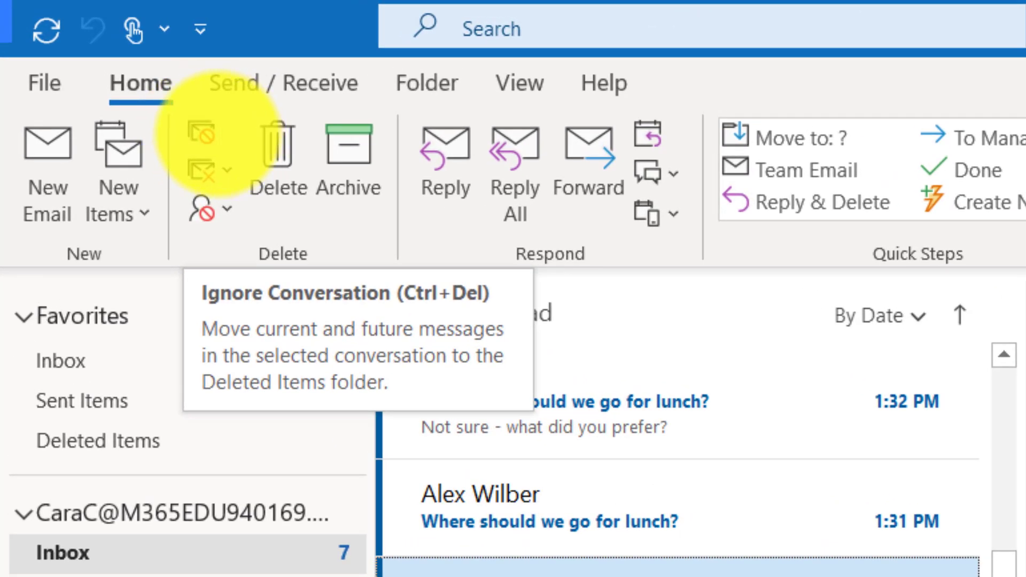
pyautogui.click(202, 133)
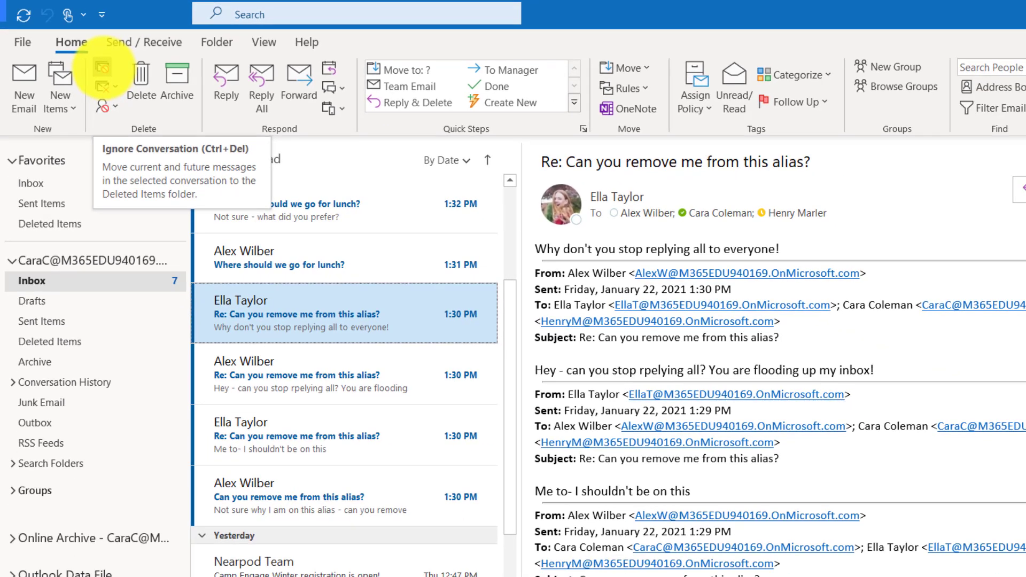
pyautogui.click(103, 69)
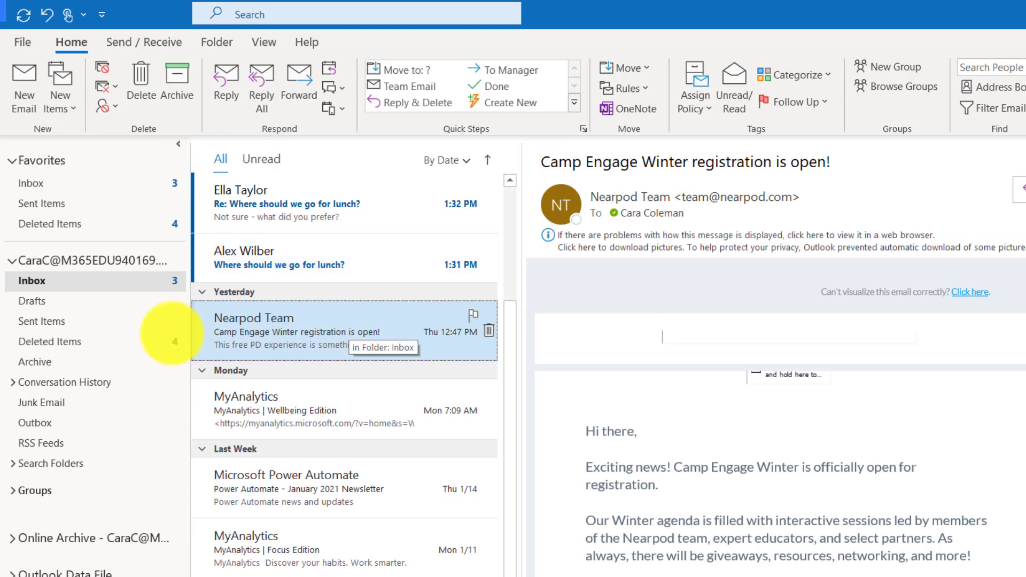
pyautogui.click(133, 340)
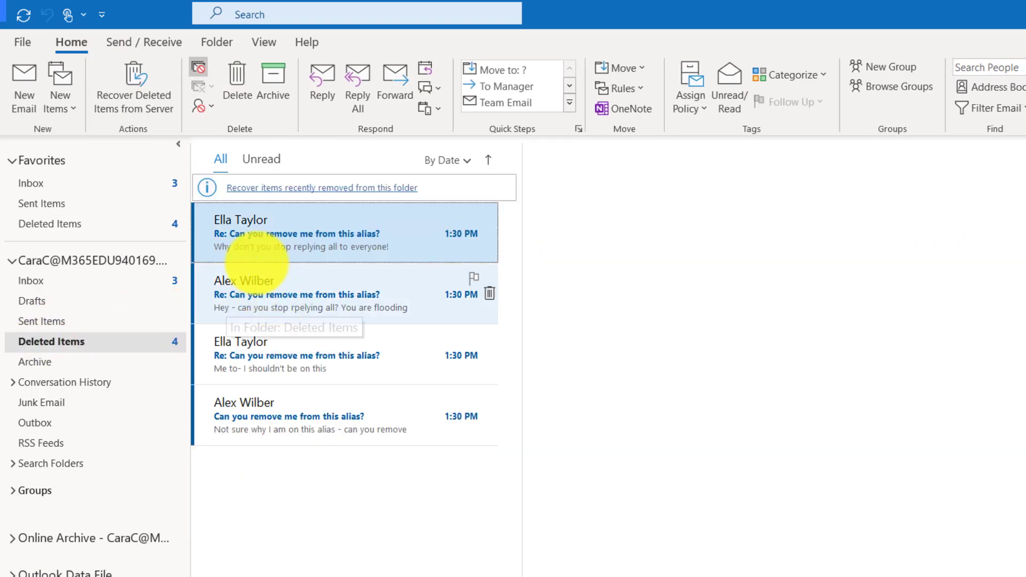
pyautogui.click(56, 281)
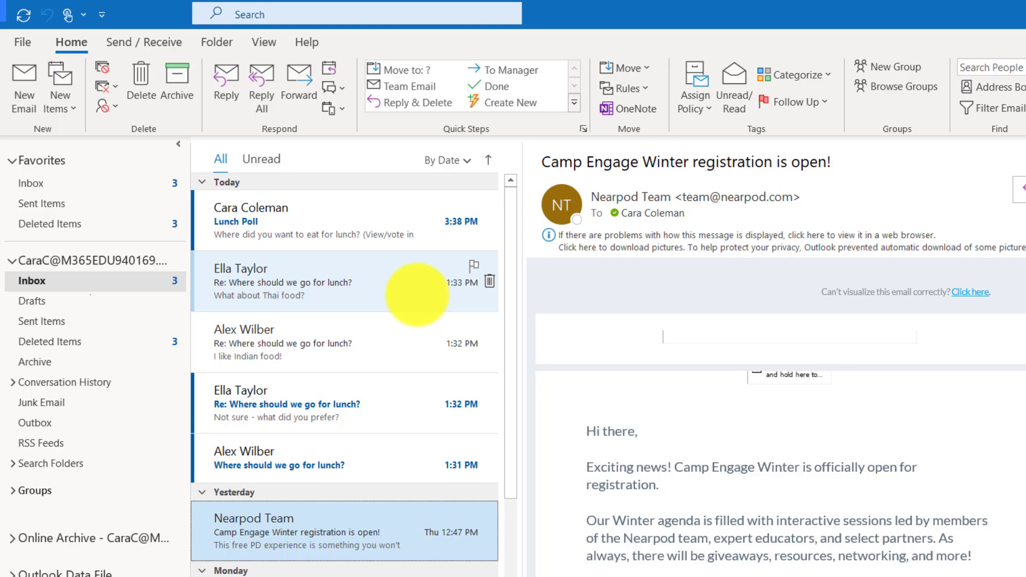
# Step: Run Clean Up Folder from the latest lunch reply to remove the redundant thread messages
pyautogui.click(417, 293)
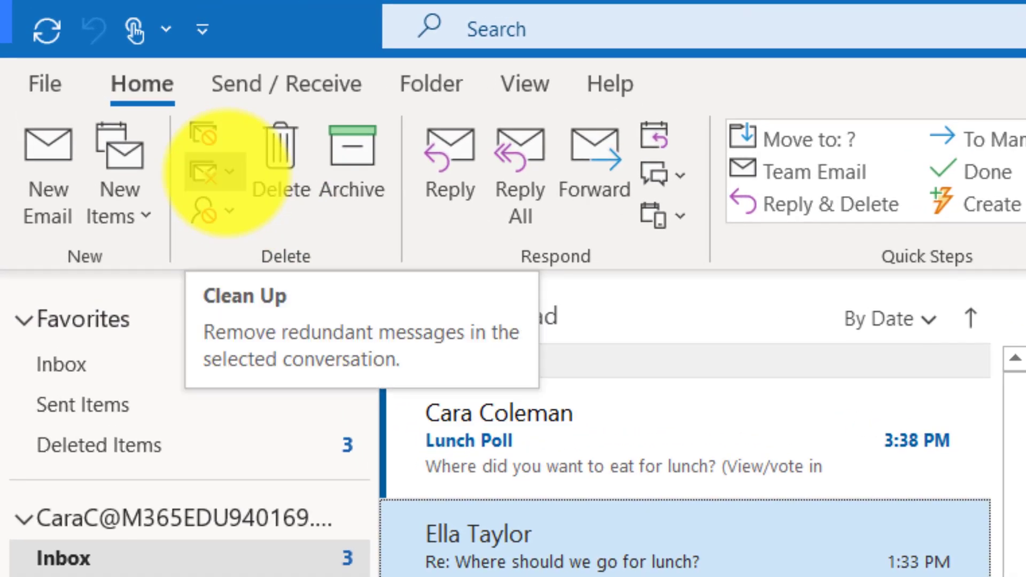
pyautogui.click(214, 171)
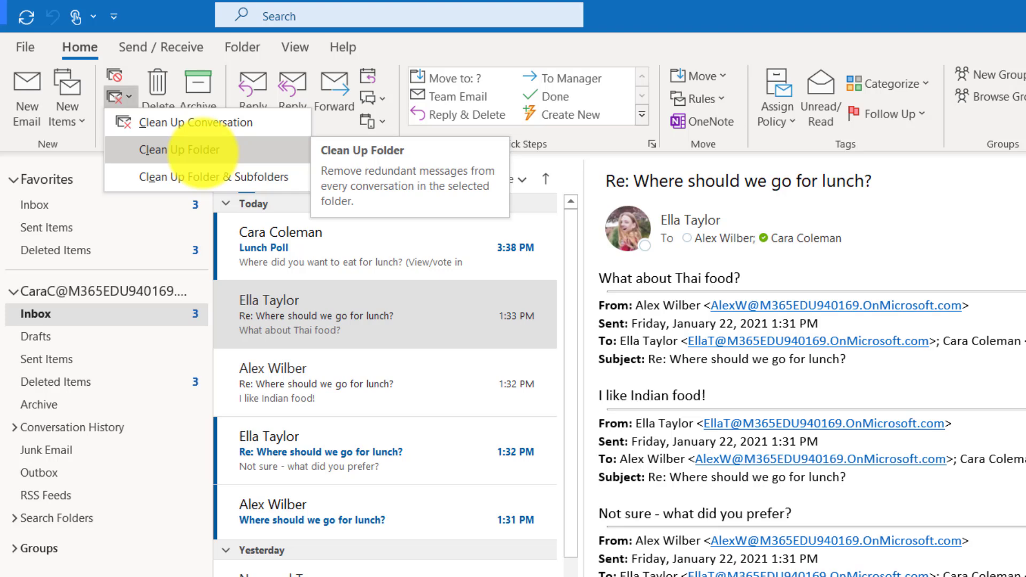
pyautogui.click(188, 150)
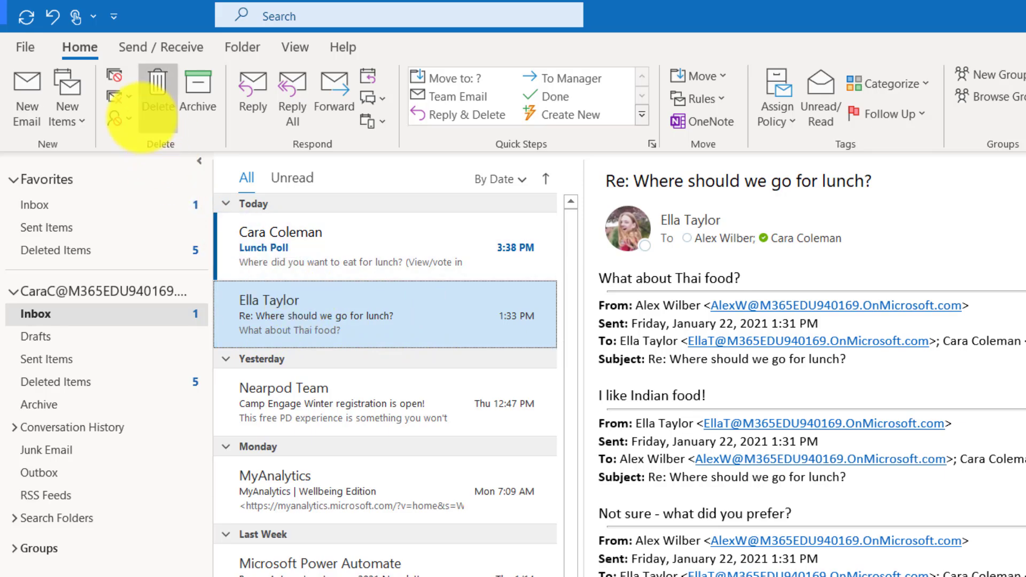
pyautogui.click(118, 97)
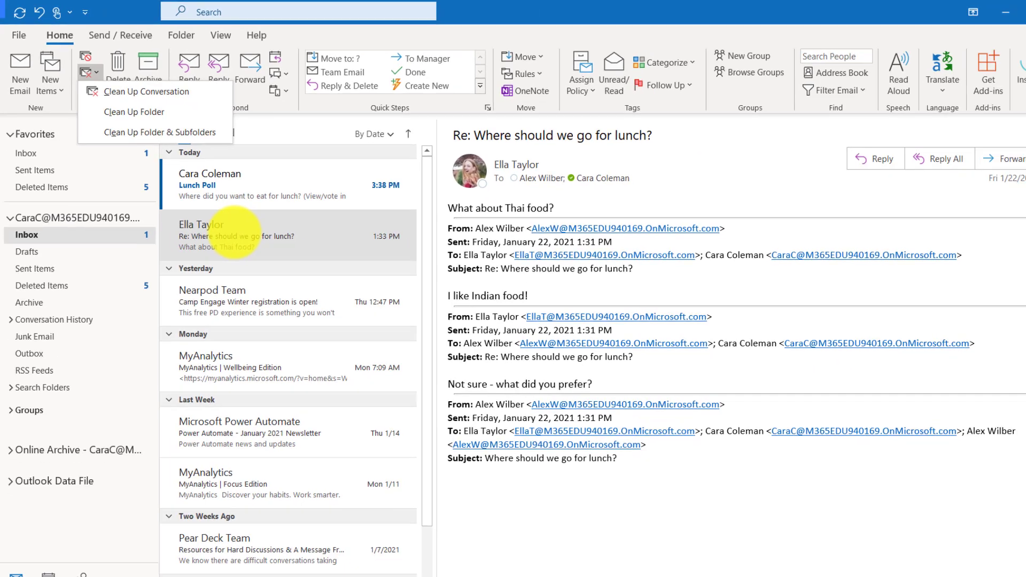
pyautogui.click(232, 233)
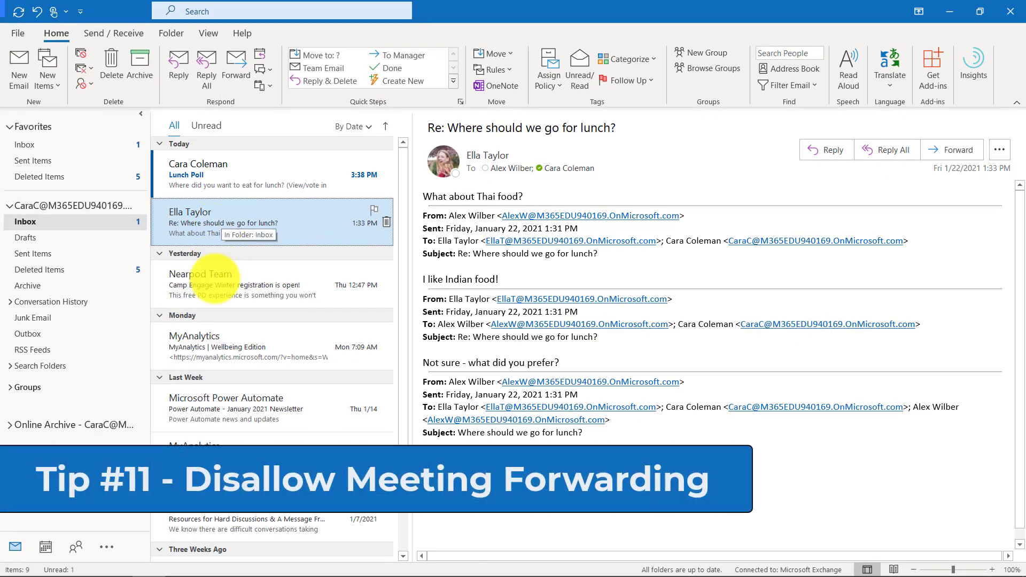
# Step: Create a new calendar meeting titled 'Secret Meeting' with two suggested required attendees
pyautogui.click(46, 547)
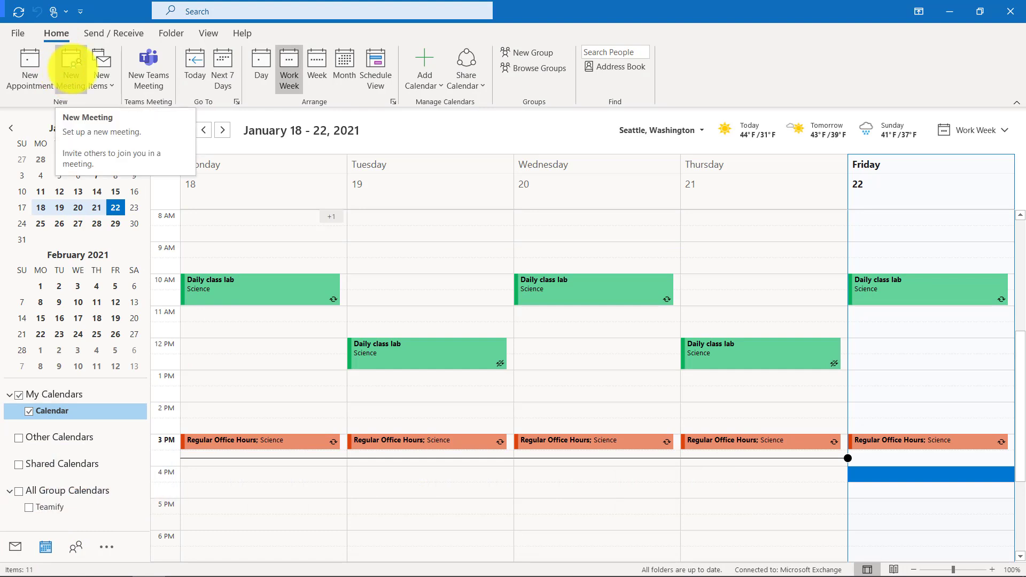
pyautogui.click(71, 69)
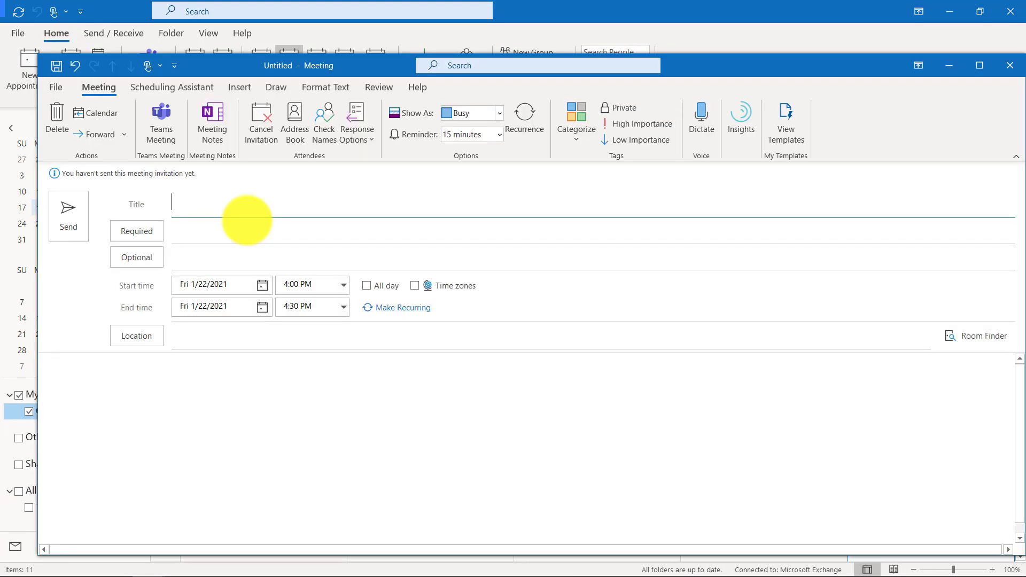
pyautogui.write('Secret Meeting')
pyautogui.press('Tab')
pyautogui.write('Alex')
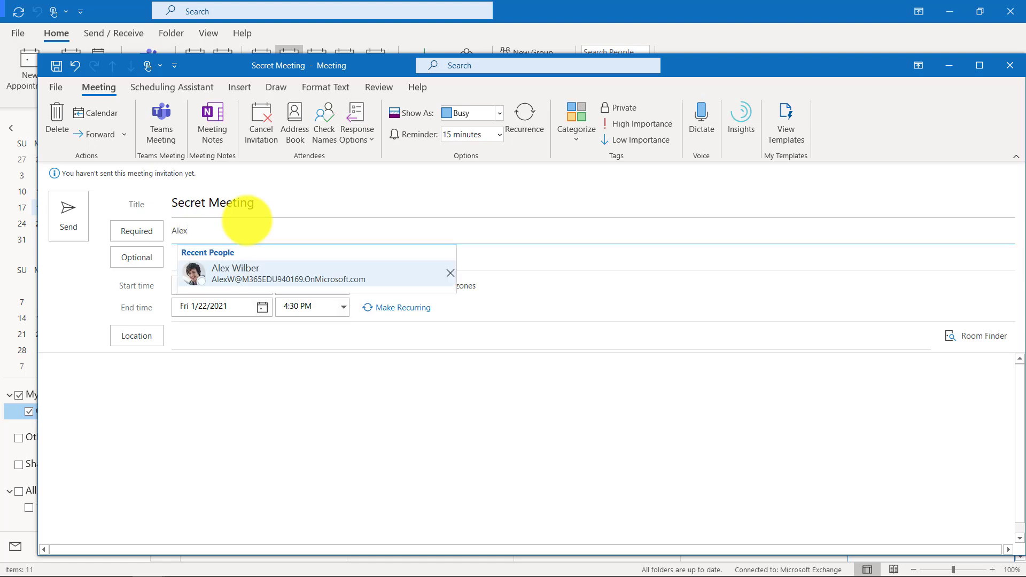
pyautogui.press('Return')
pyautogui.write('ella')
pyautogui.press('Return')
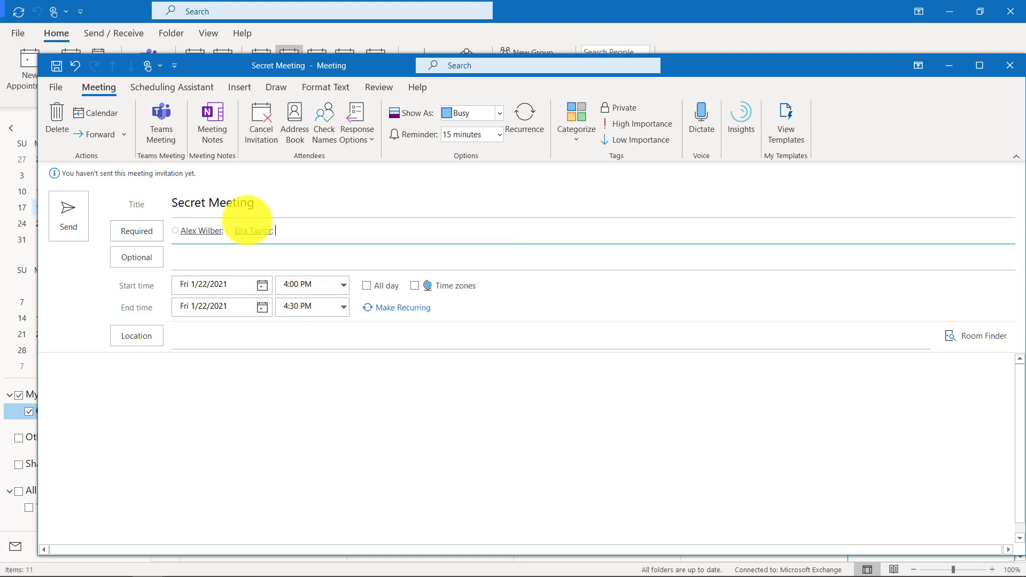
# Step: Set the meeting location to 'Top secret location'
pyautogui.click(222, 333)
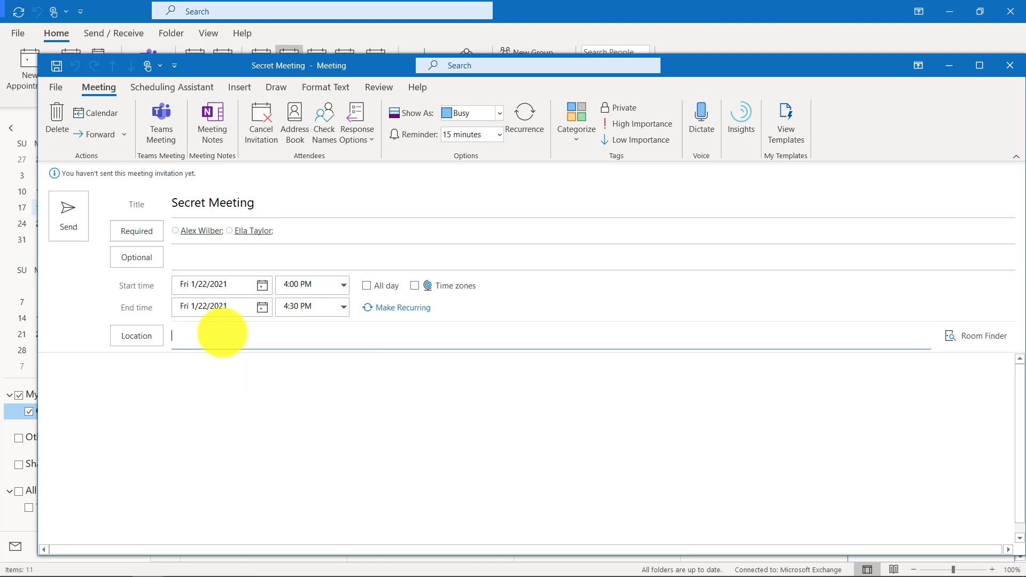
pyautogui.write('W')
pyautogui.press('BackSpace')
pyautogui.write('Top secret location')
pyautogui.click(115, 376)
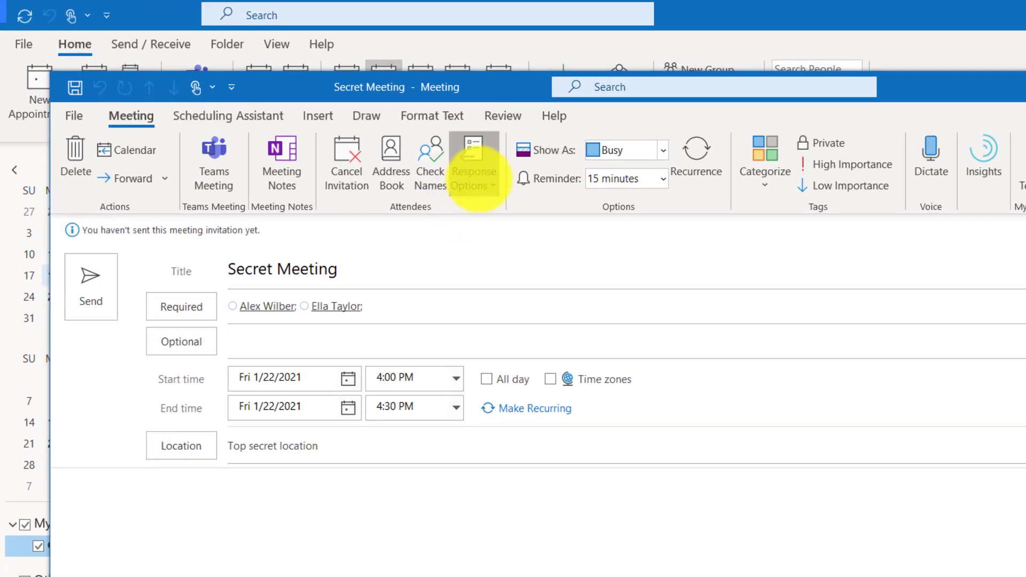
# Step: Uncheck Allow Forwarding under Response Options, then reopen the menu to confirm it stays off
pyautogui.click(473, 161)
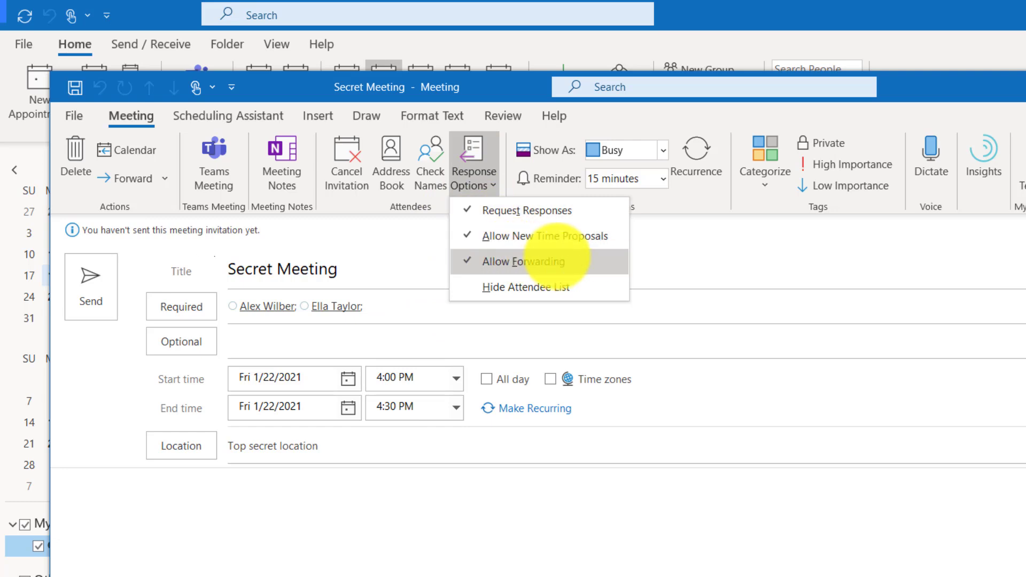
pyautogui.click(494, 260)
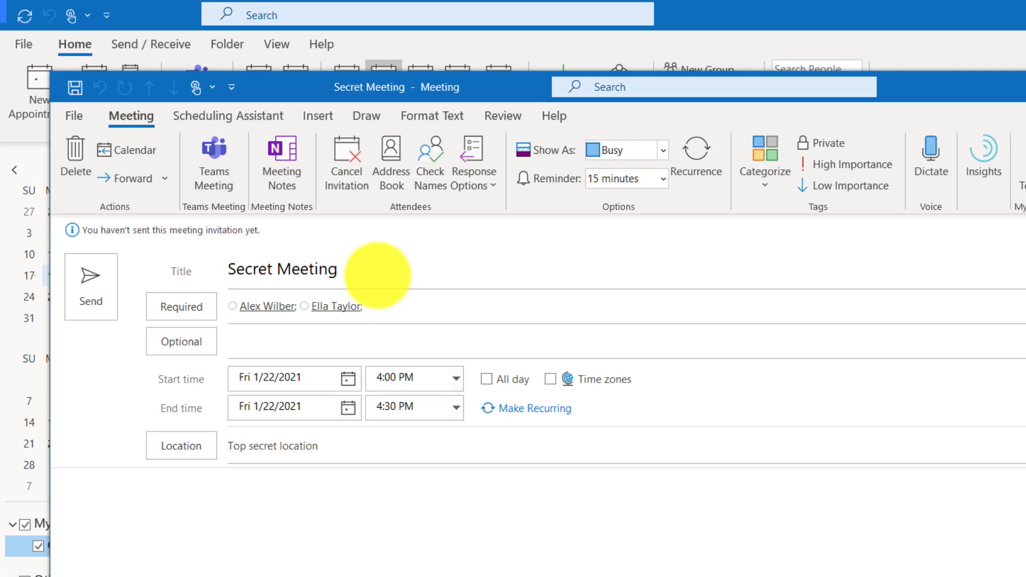
pyautogui.click(464, 179)
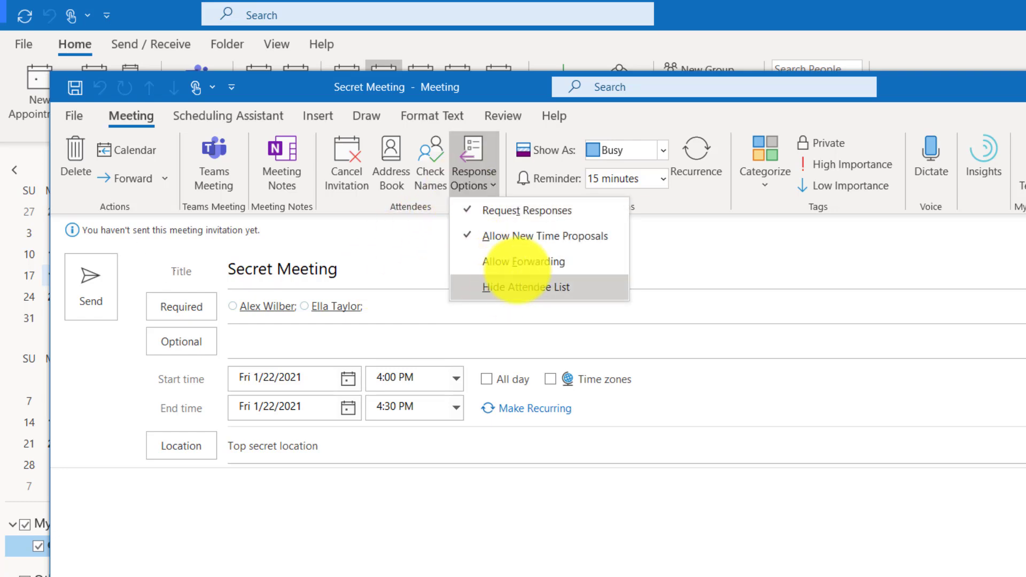
pyautogui.click(91, 284)
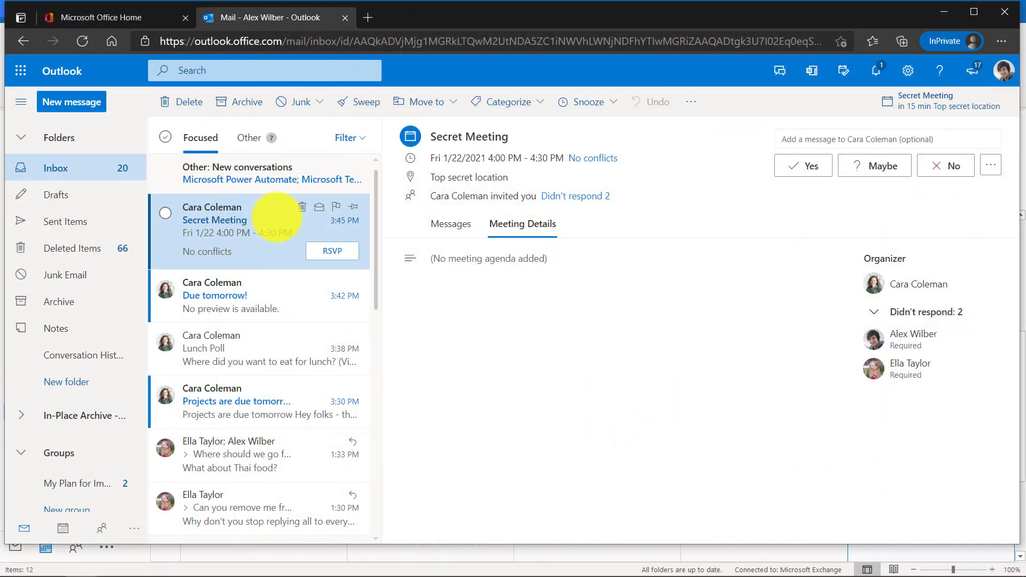
# Step: Open the Secret Meeting invitation in the attendee's web mailbox
pyautogui.doubleClick(201, 224)
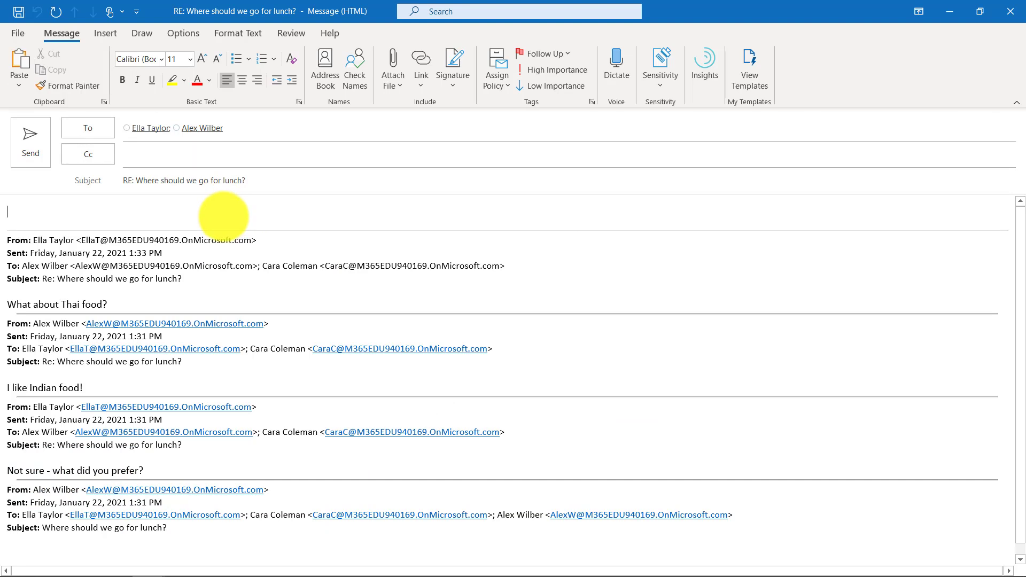
pyautogui.write('Hey ')
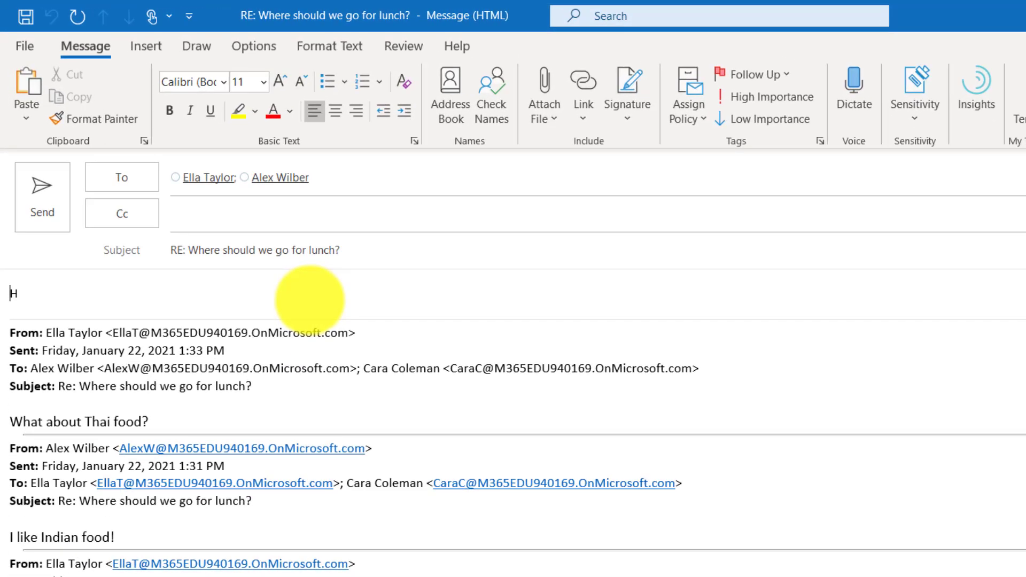
pyautogui.write('@')
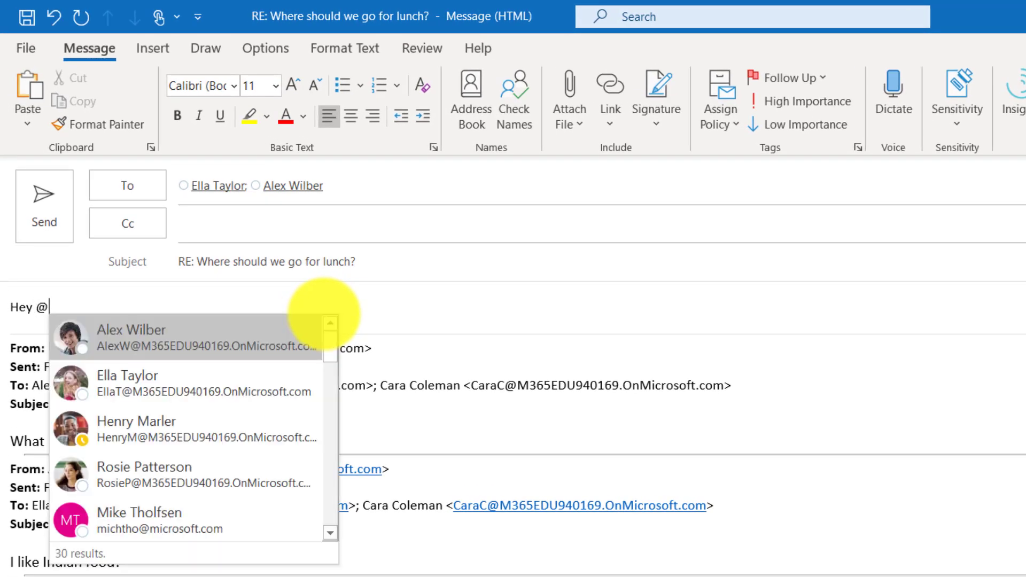
pyautogui.write('he')
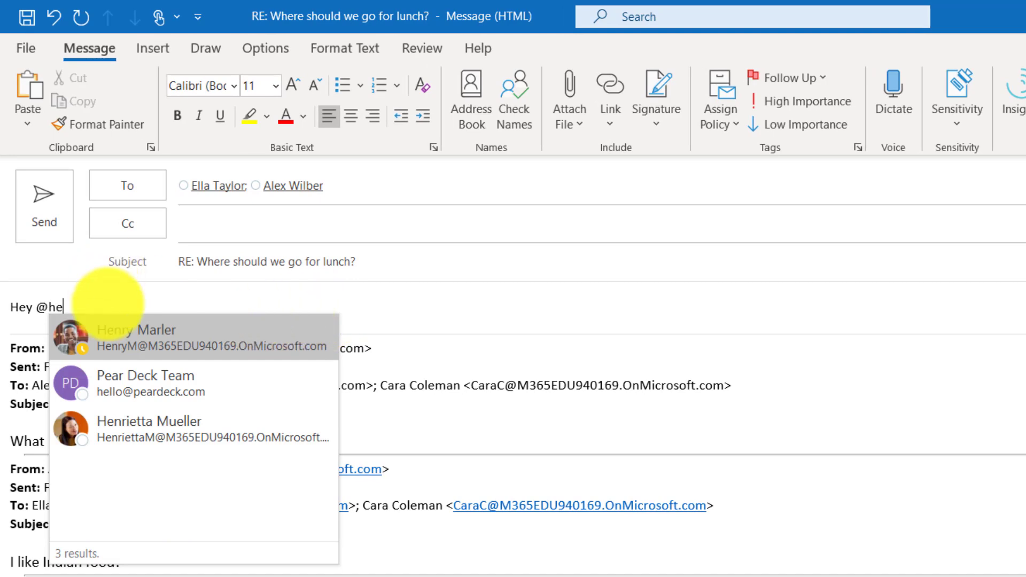
pyautogui.click(142, 334)
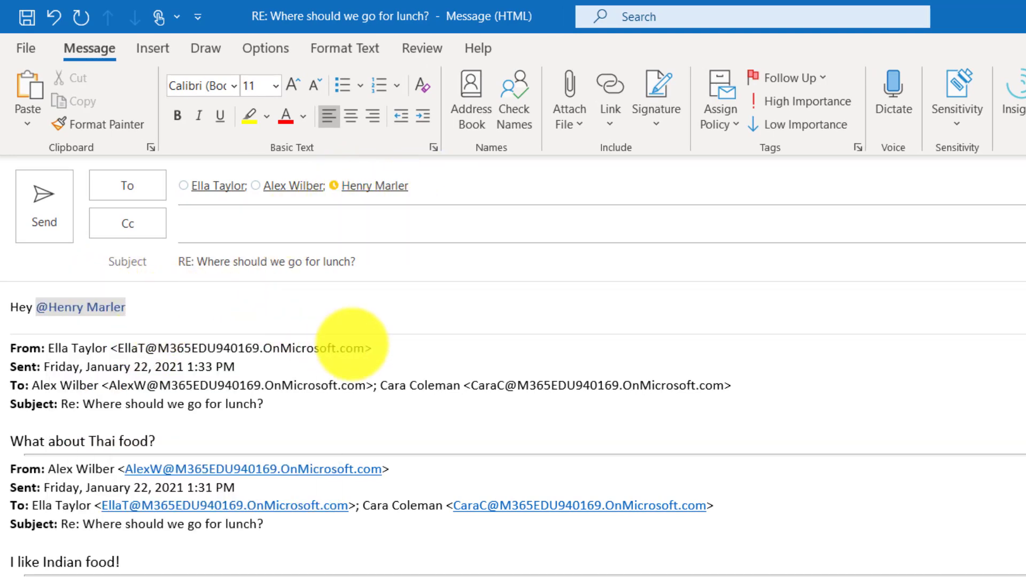
pyautogui.write('- what about Chinese food?')
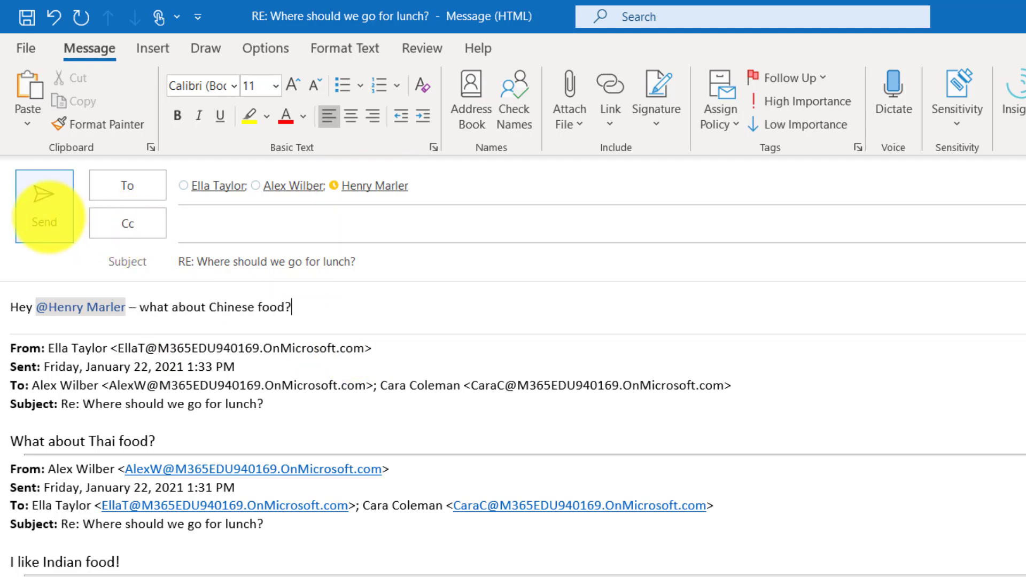
pyautogui.click(46, 202)
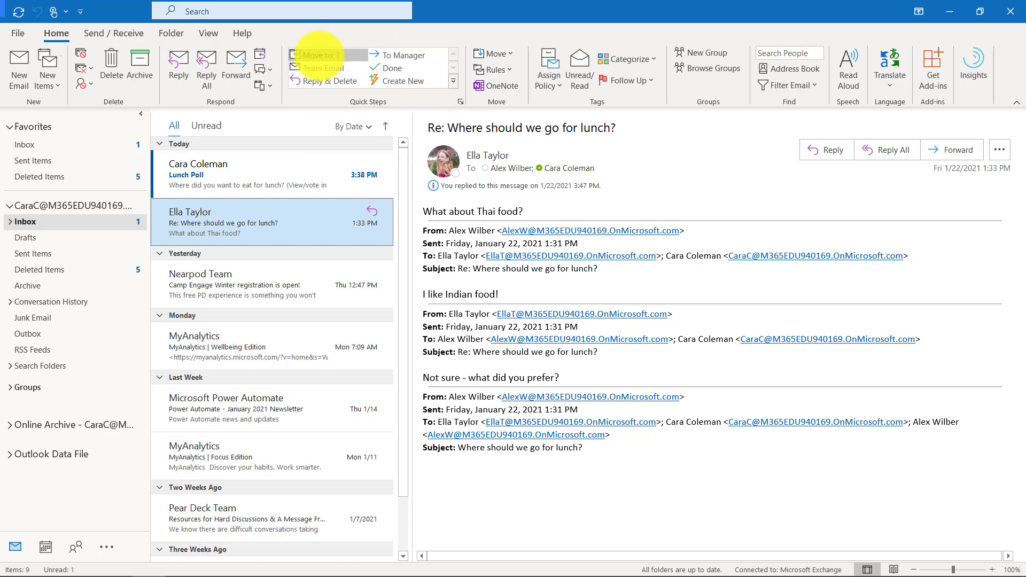
# Step: Save the 'Move to: ?' quick step as Lunch, targeting the Lunch folder
pyautogui.click(316, 53)
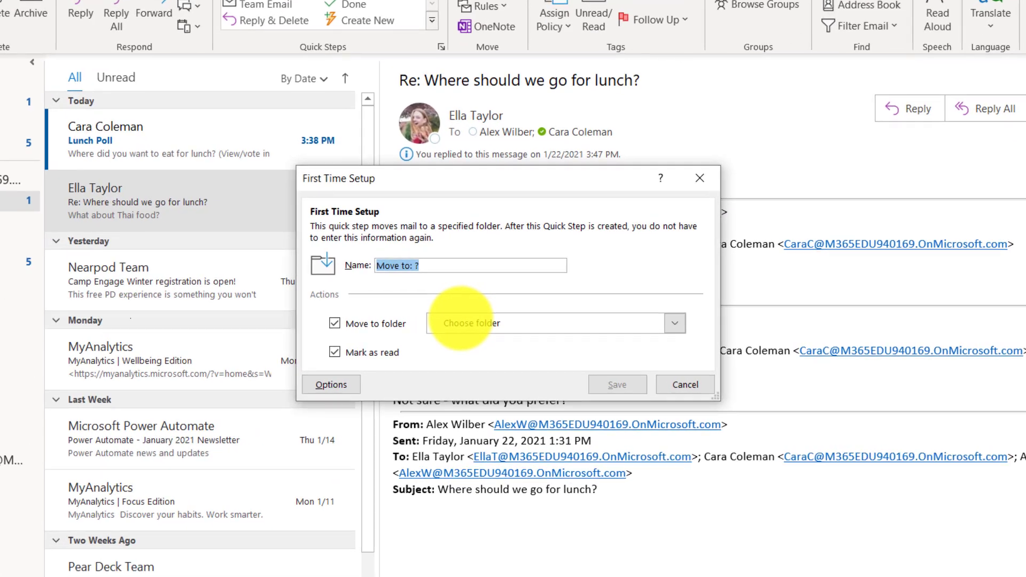
pyautogui.write('Lunch')
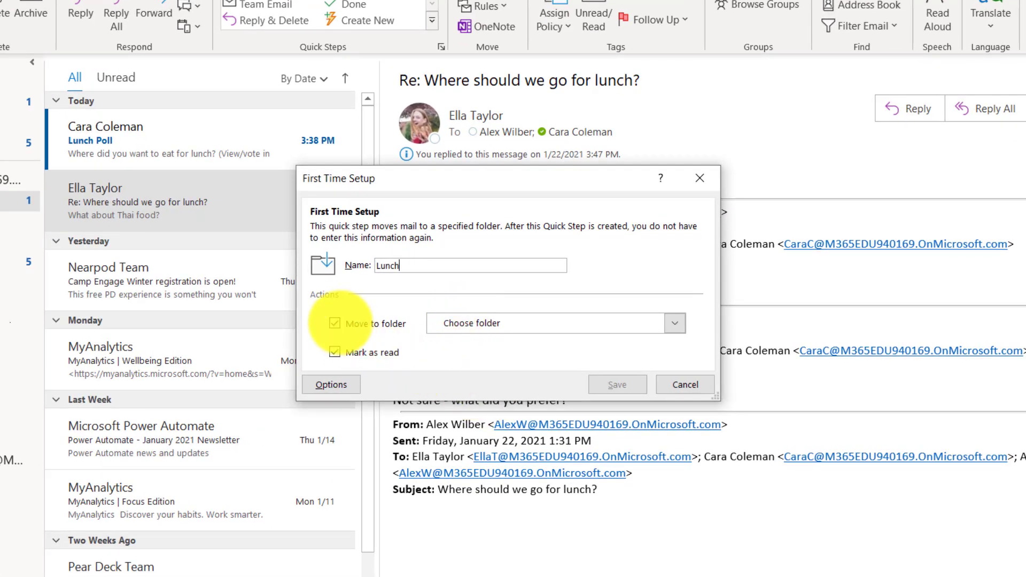
pyautogui.click(674, 323)
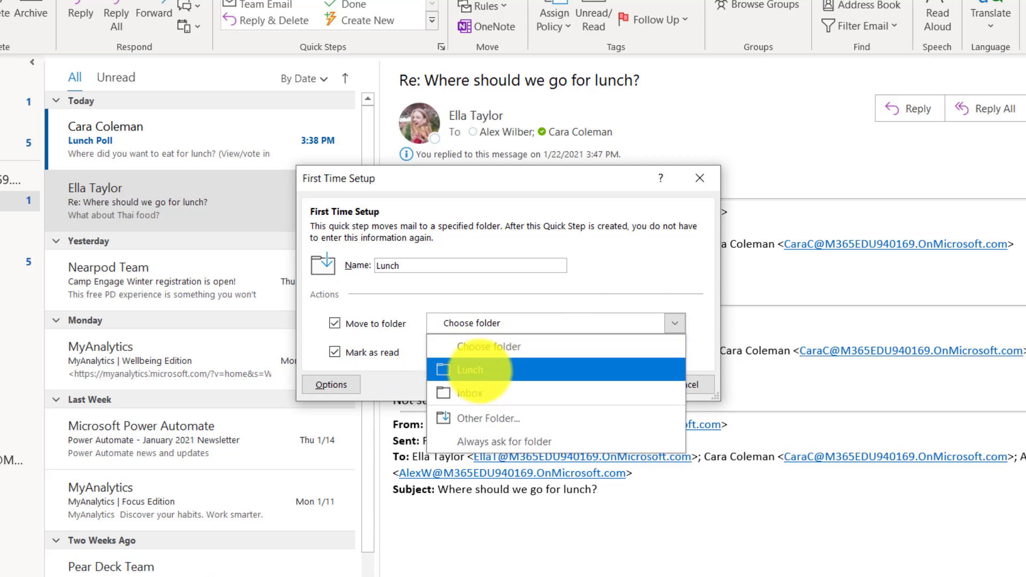
pyautogui.click(476, 370)
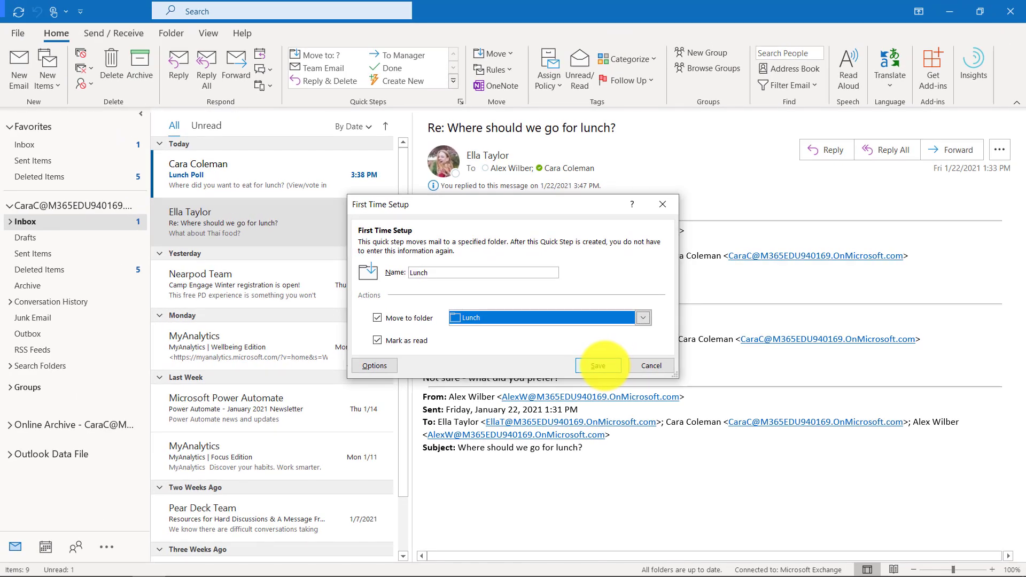
pyautogui.click(614, 385)
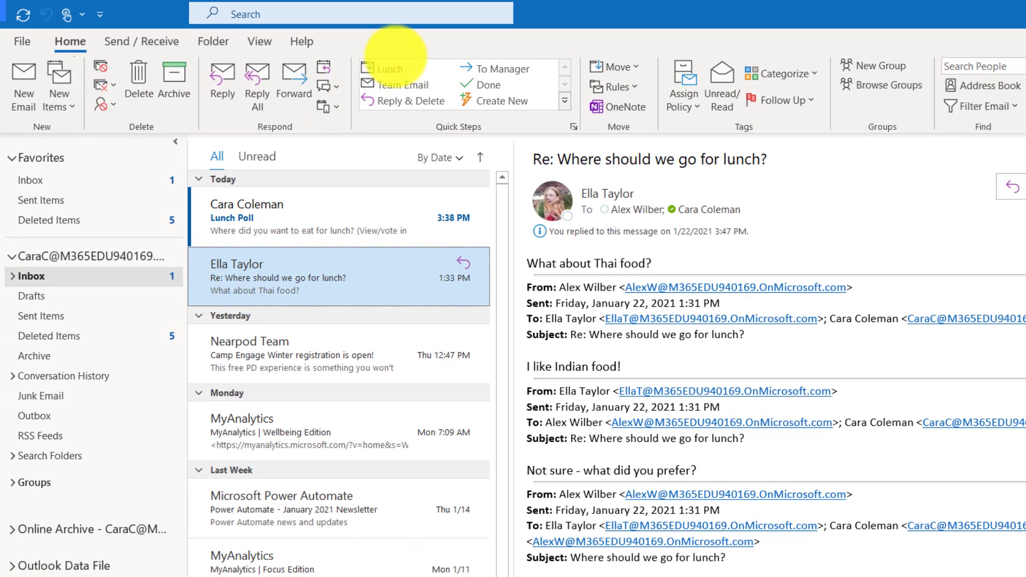
# Step: Apply the Lunch quick step to the lunch thread and the Lunch Poll, checking the Lunch folder
pyautogui.click(312, 54)
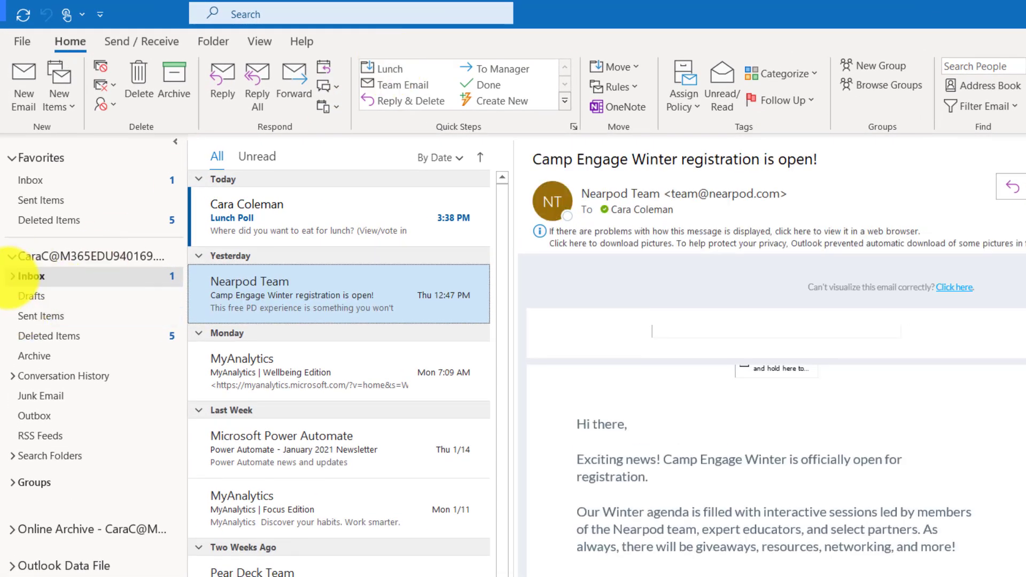
pyautogui.click(12, 276)
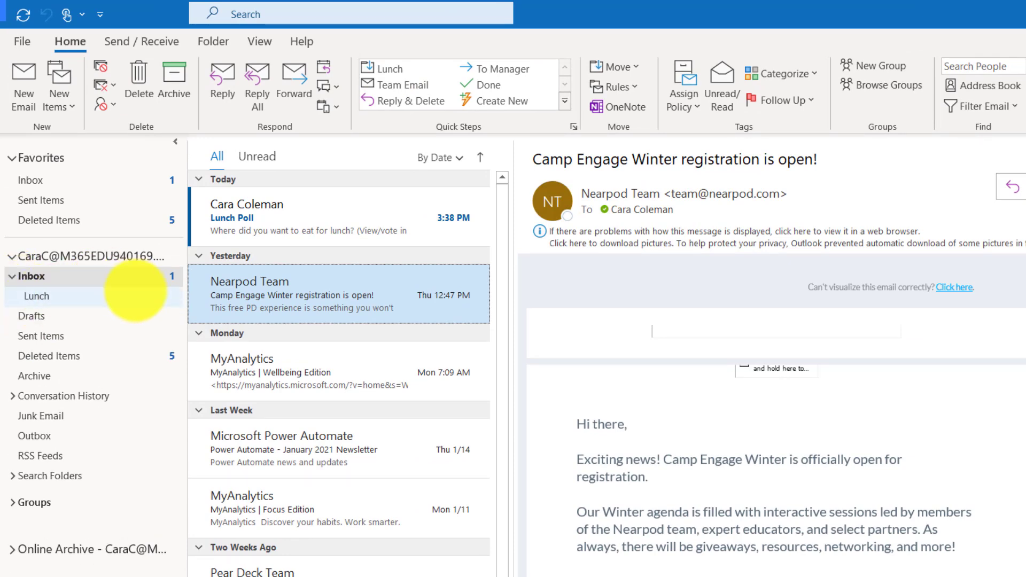
pyautogui.click(121, 295)
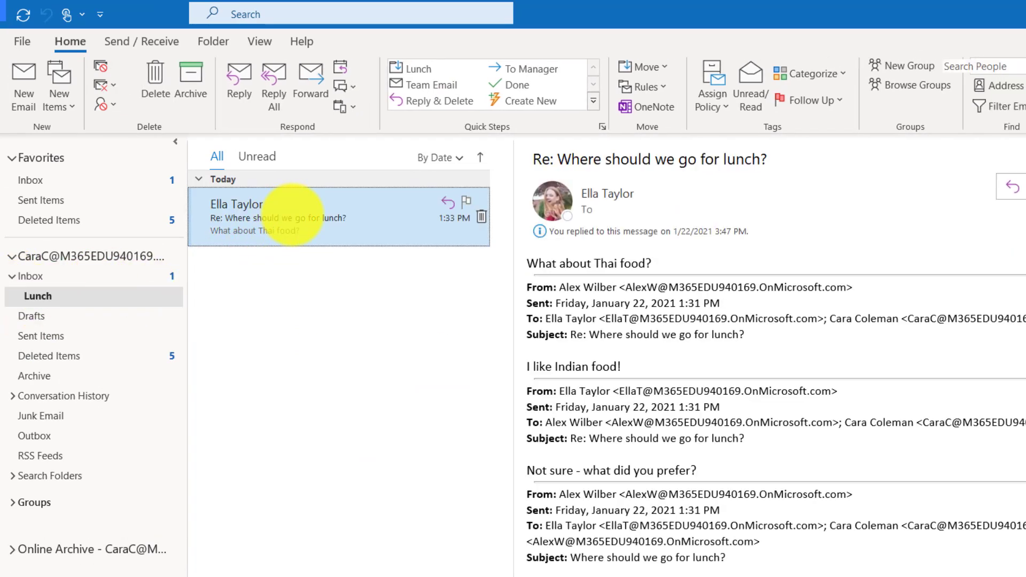
pyautogui.click(75, 277)
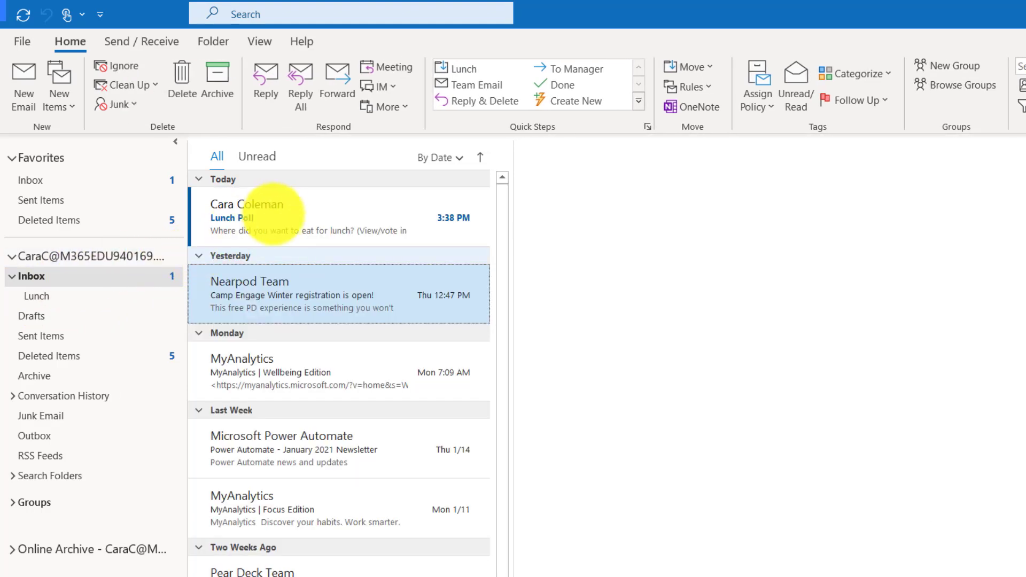
pyautogui.click(259, 214)
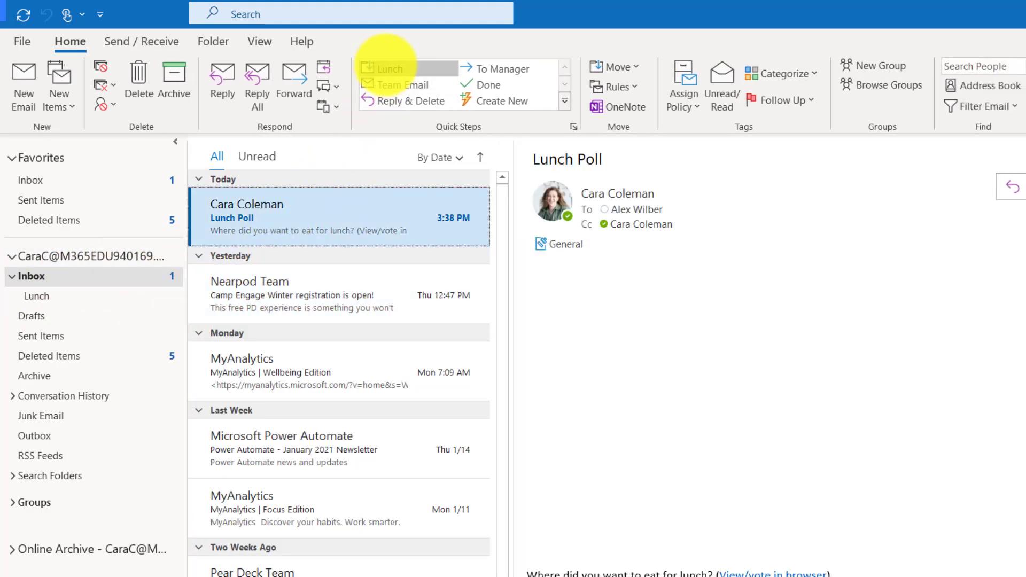
pyautogui.click(385, 65)
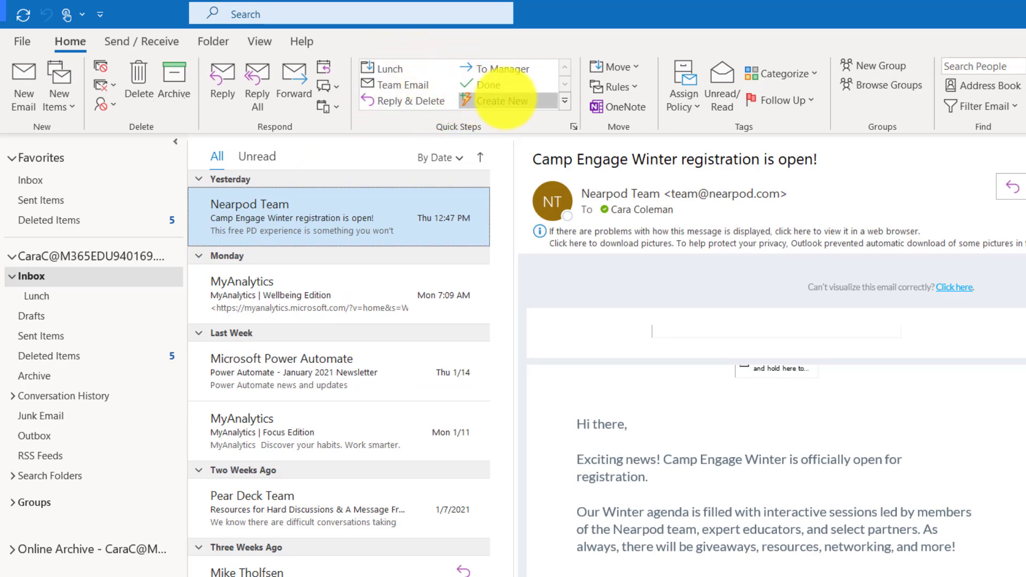
pyautogui.click(502, 100)
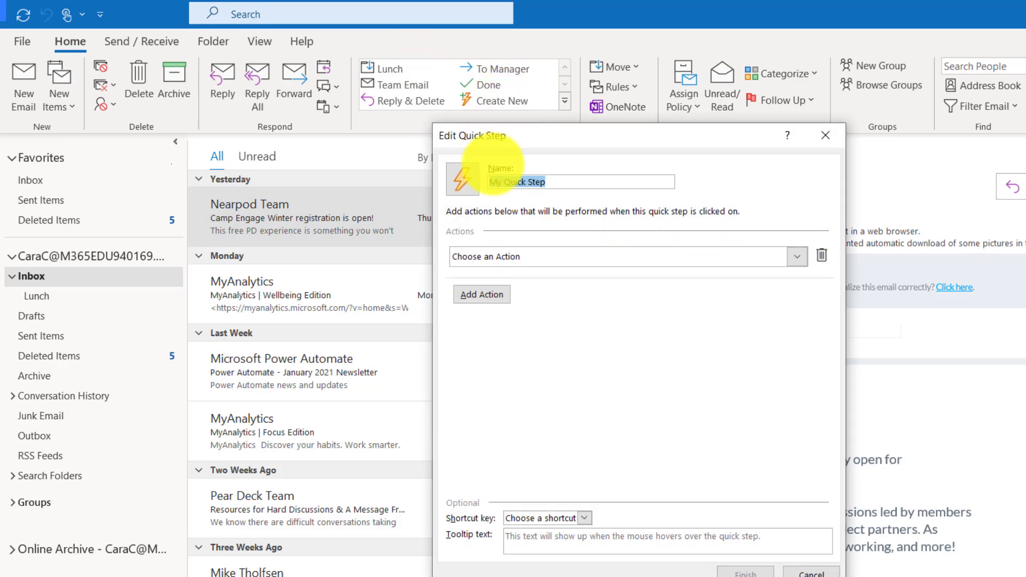
pyautogui.click(553, 256)
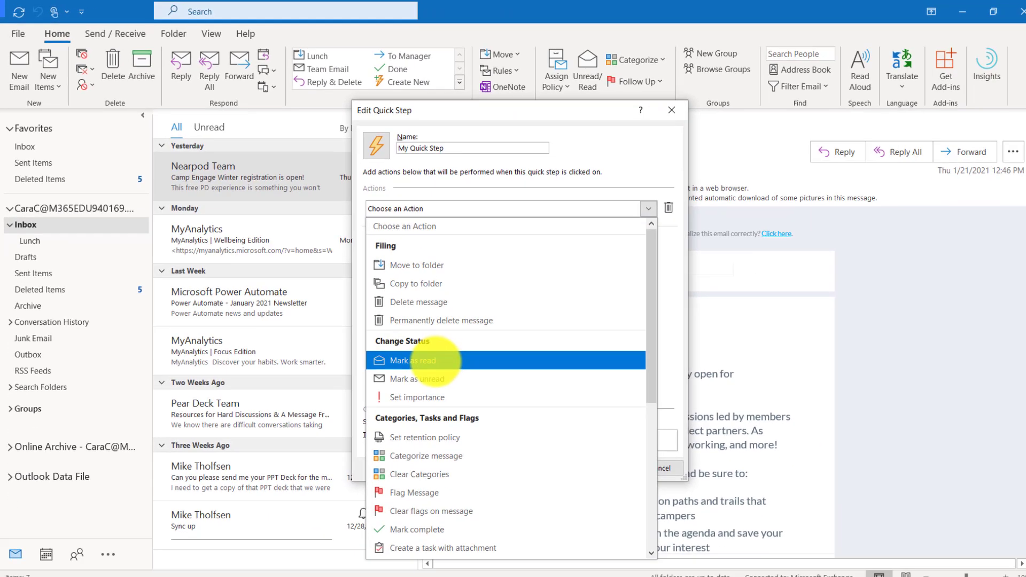
pyautogui.scroll(-3, 529, 481)
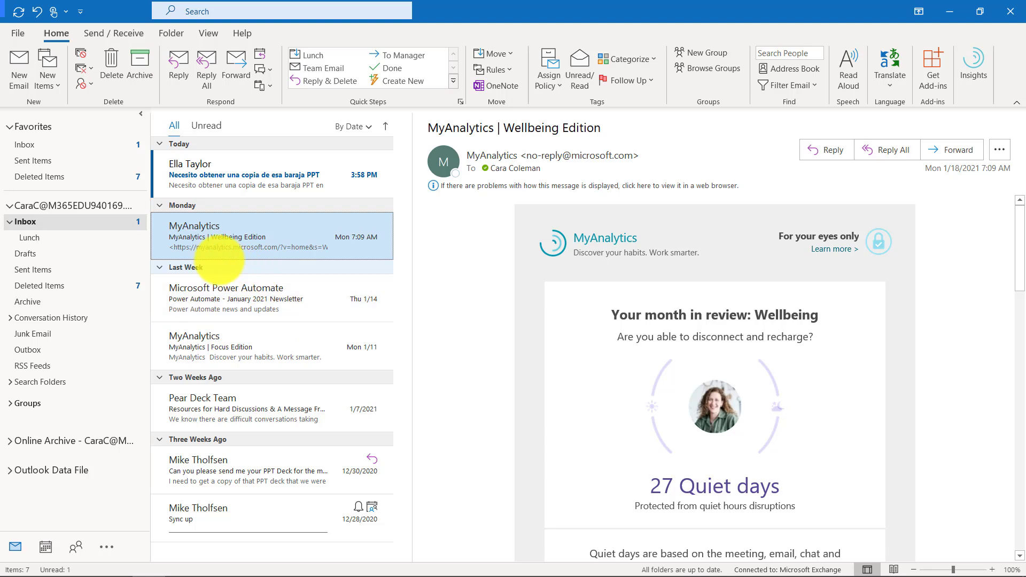
# Step: Translate the Spanish PPT deck email into English, viewing the original once in between
pyautogui.click(233, 177)
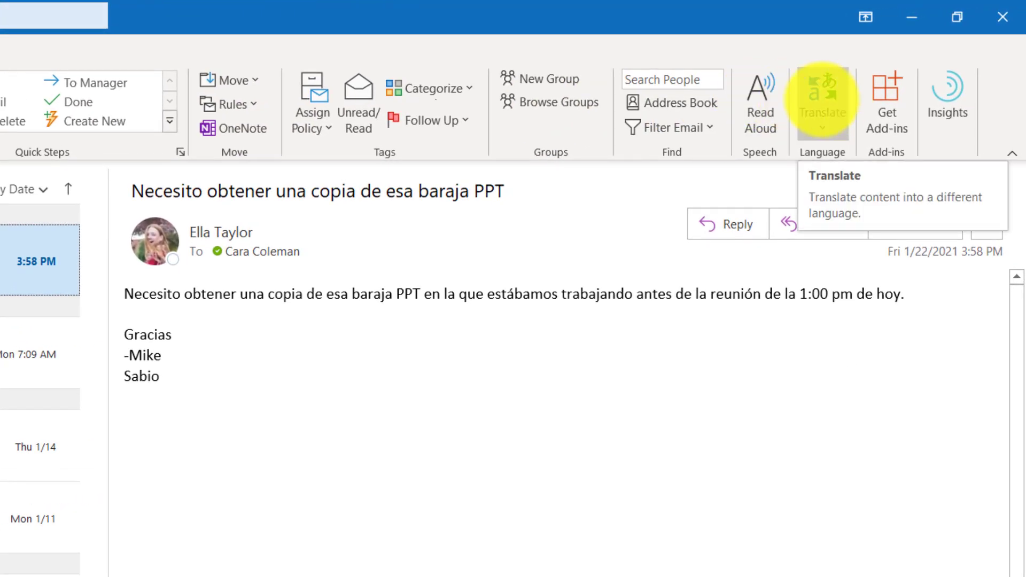
pyautogui.click(822, 98)
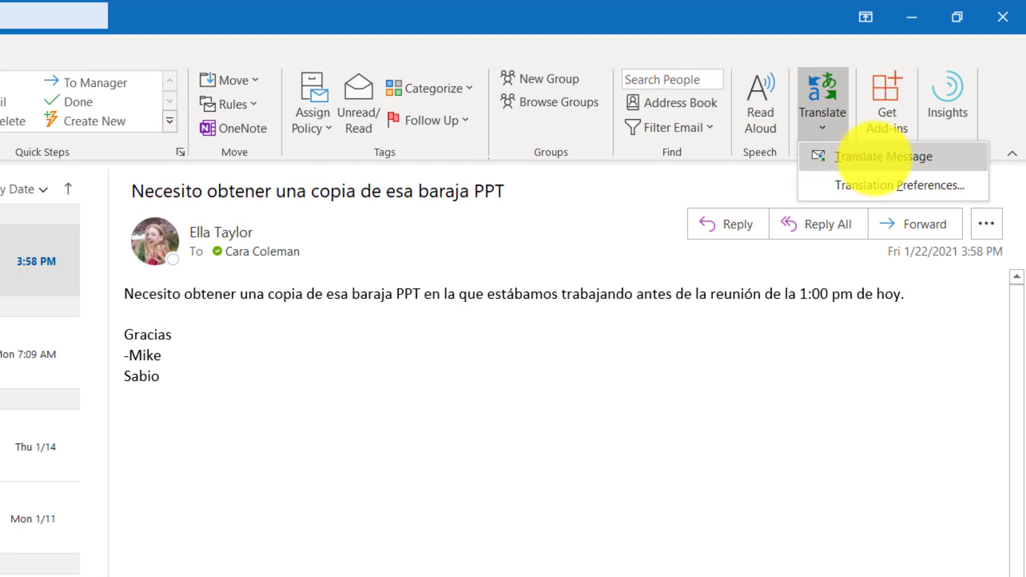
pyautogui.click(875, 157)
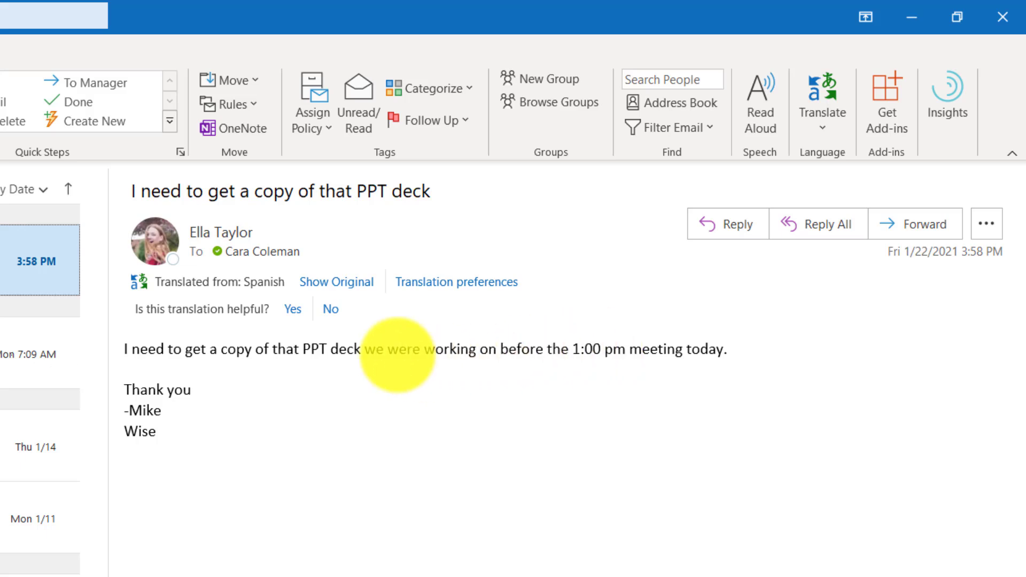
pyautogui.click(332, 282)
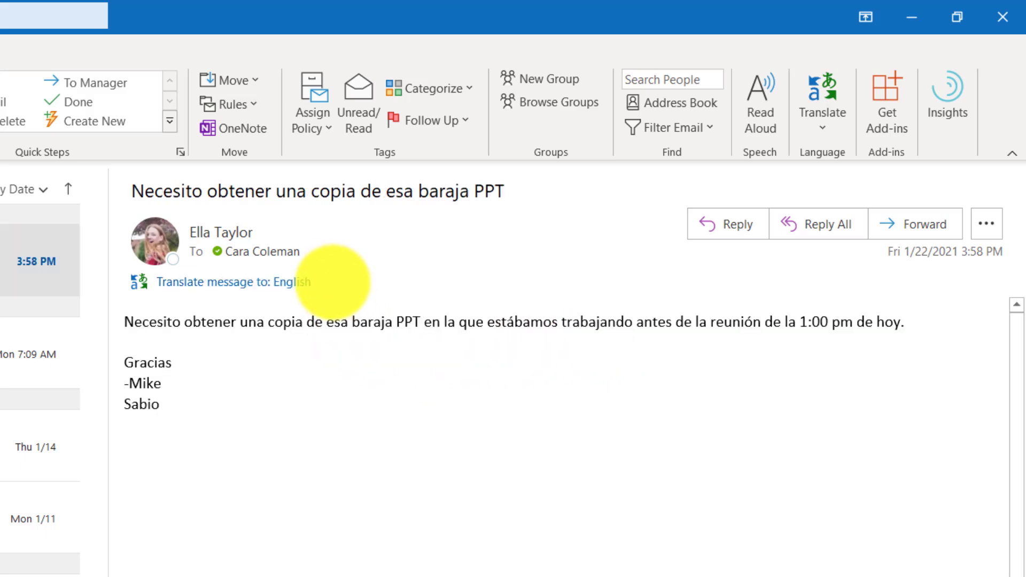
pyautogui.click(247, 281)
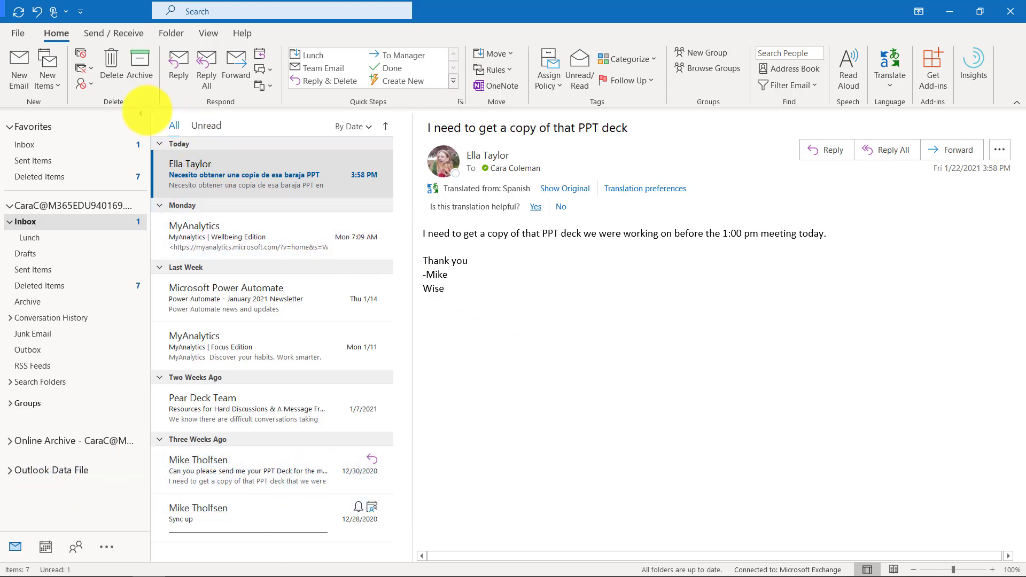
# Step: Open the Office Theme list in Outlook Options' General settings to choose Black
pyautogui.click(20, 33)
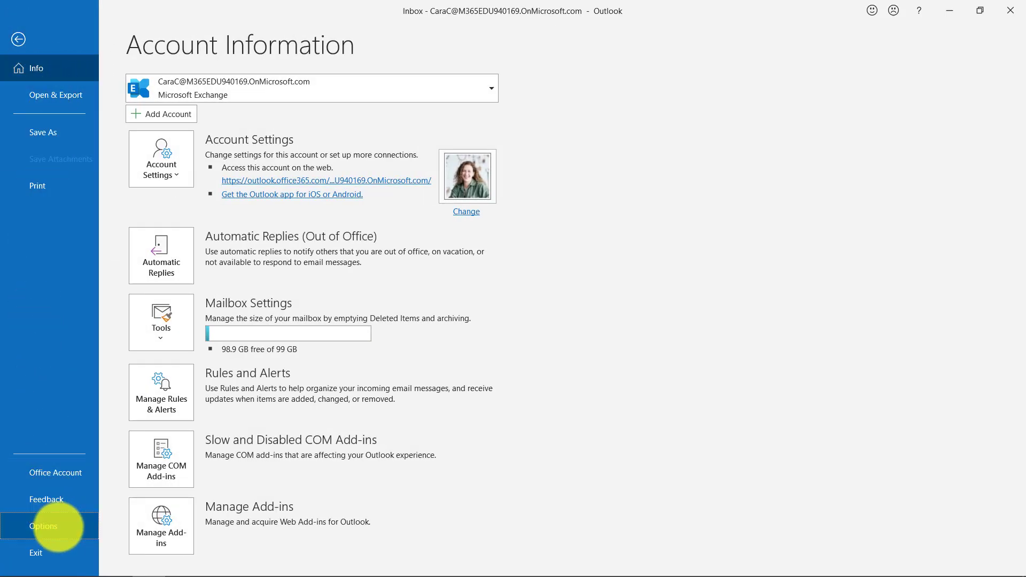
pyautogui.click(59, 525)
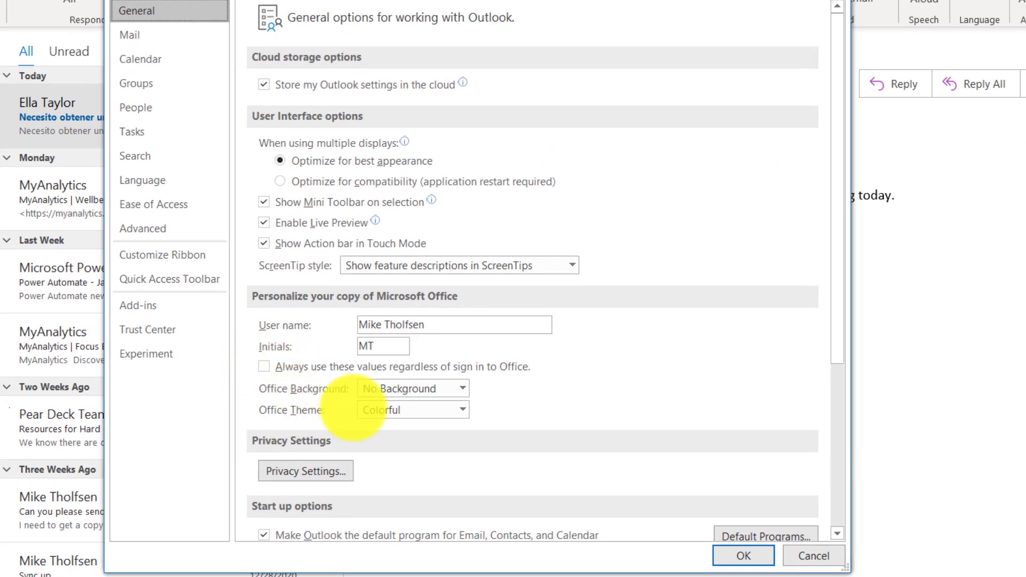
pyautogui.click(462, 410)
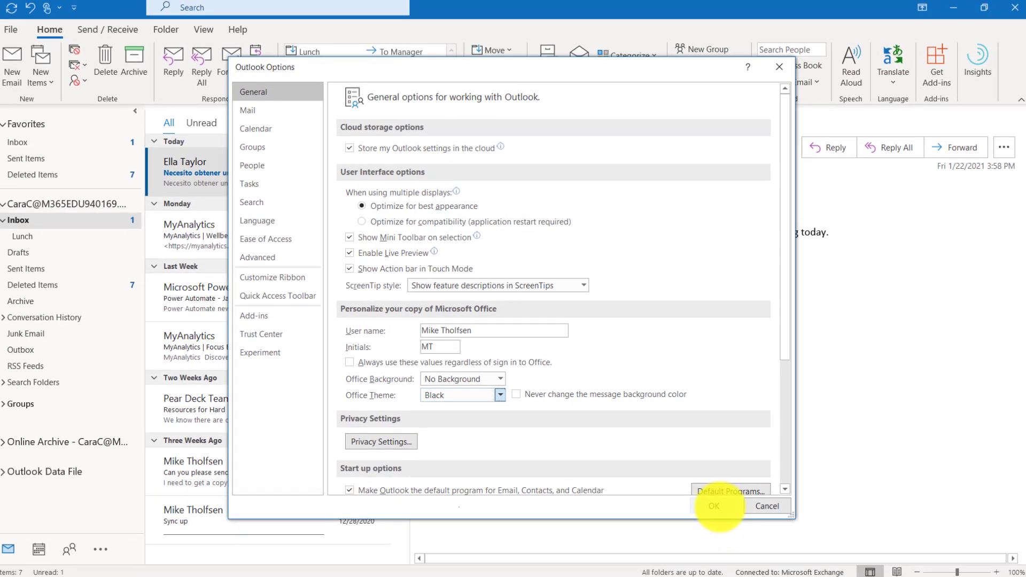
# Step: Apply the Black theme and toggle the message background between light and dark twice
pyautogui.click(743, 555)
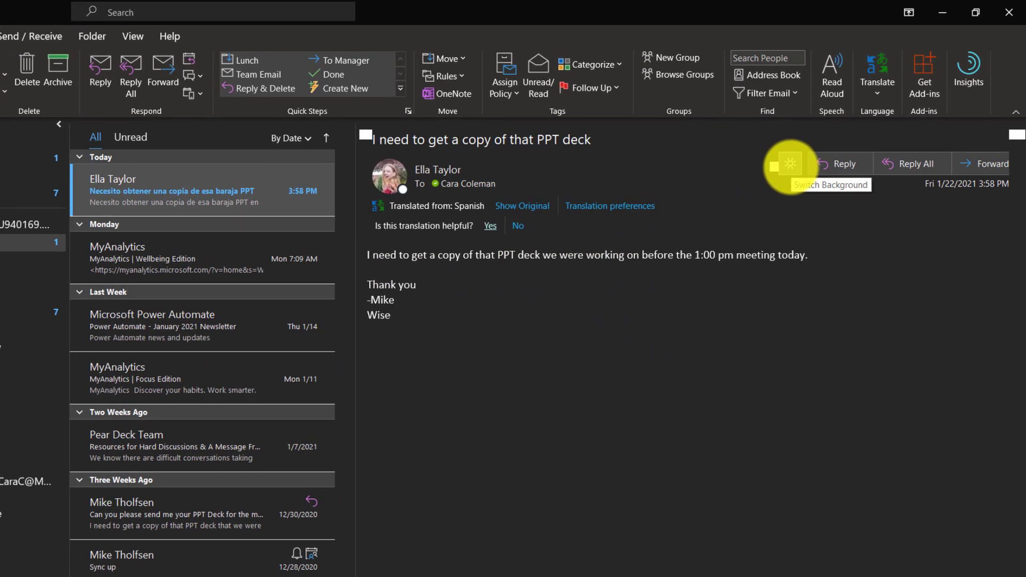
pyautogui.click(791, 163)
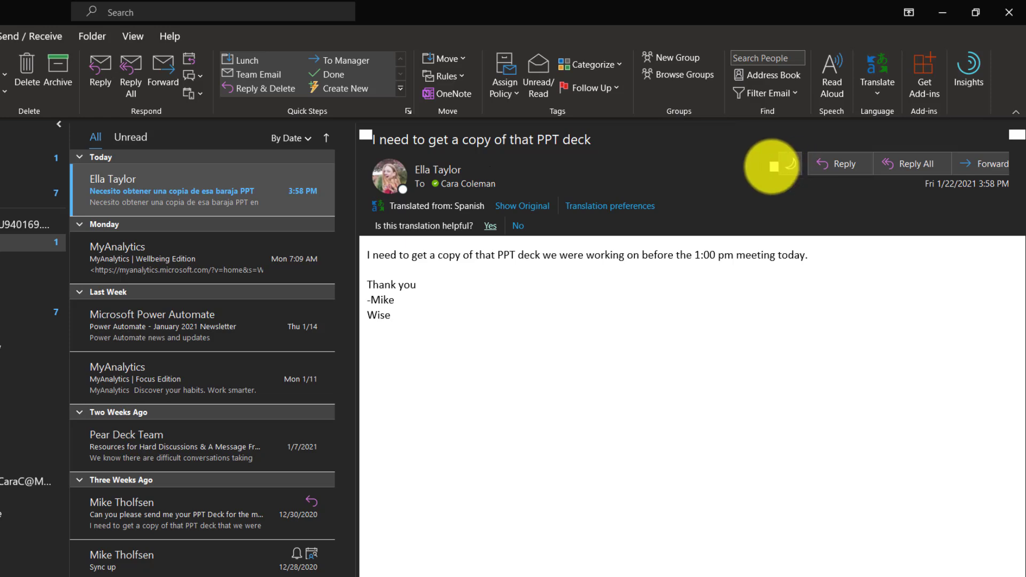
pyautogui.click(791, 163)
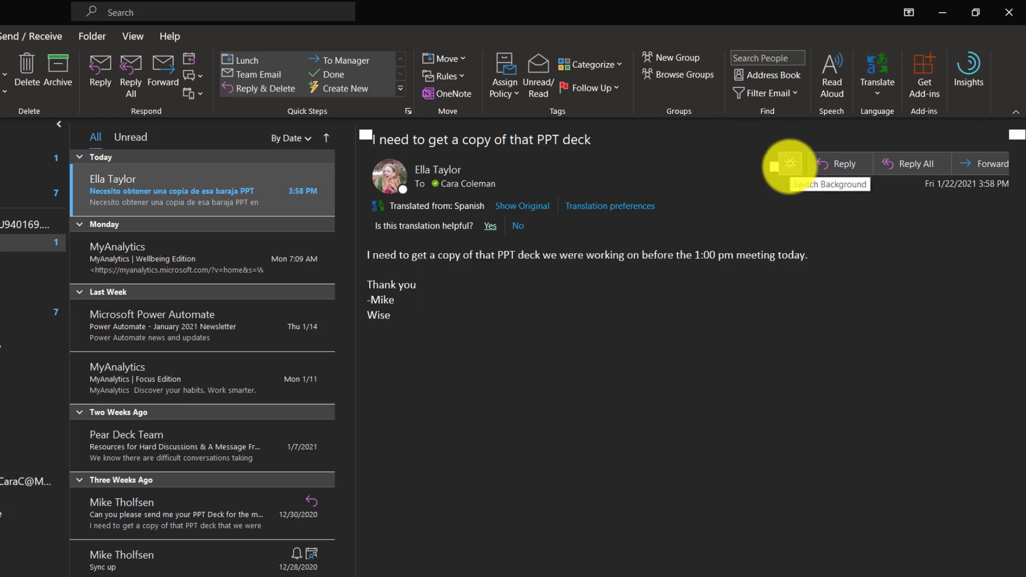
pyautogui.click(790, 164)
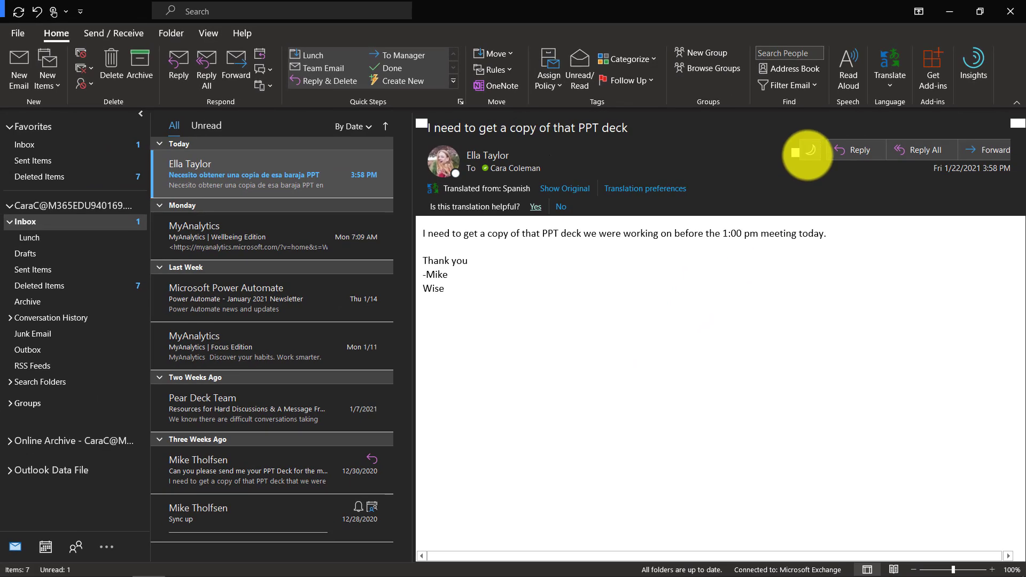
pyautogui.click(790, 164)
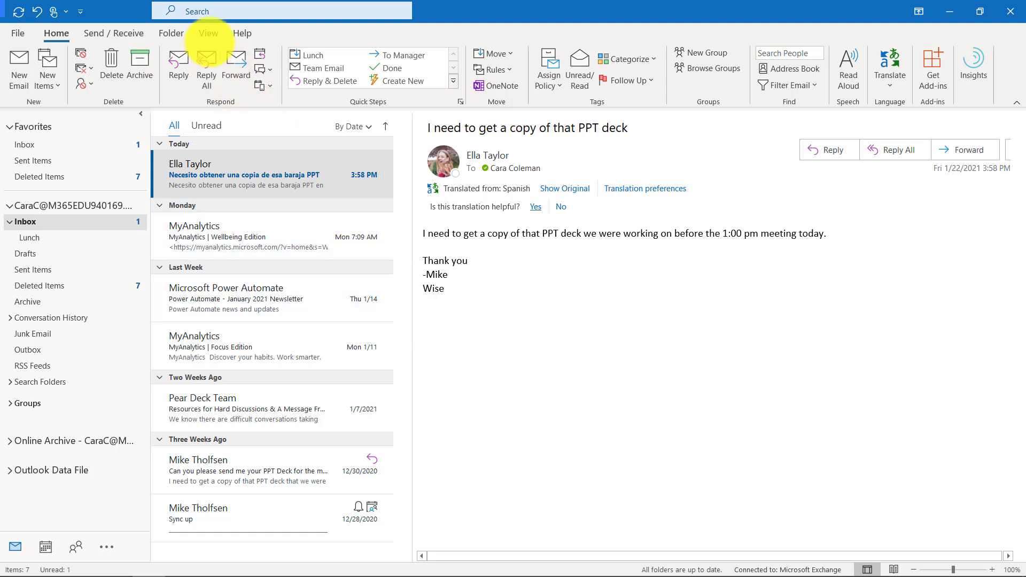
# Step: Turn on Focused Inbox, view its Other and Focused tabs, then turn it off
pyautogui.click(208, 33)
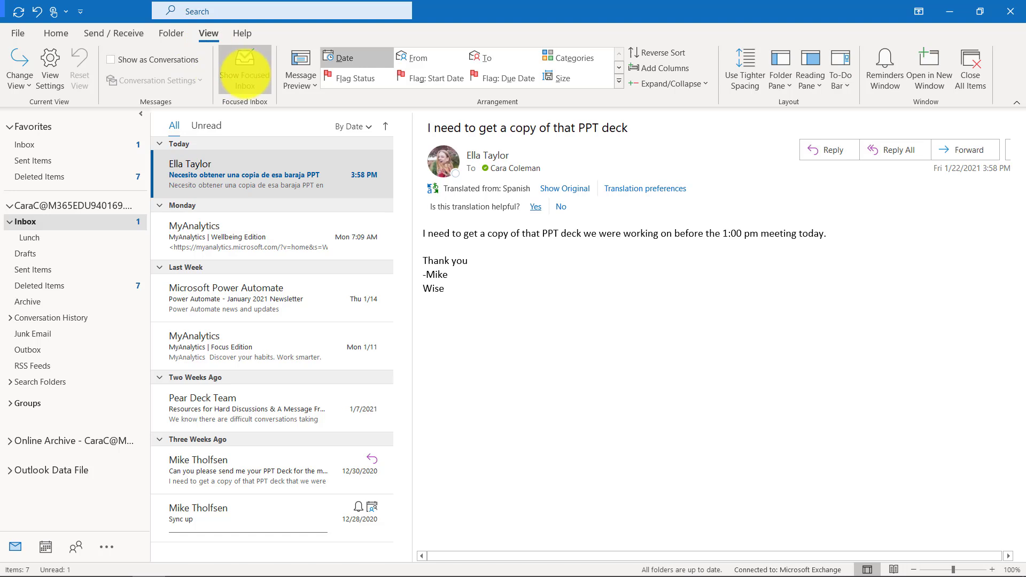
pyautogui.click(245, 63)
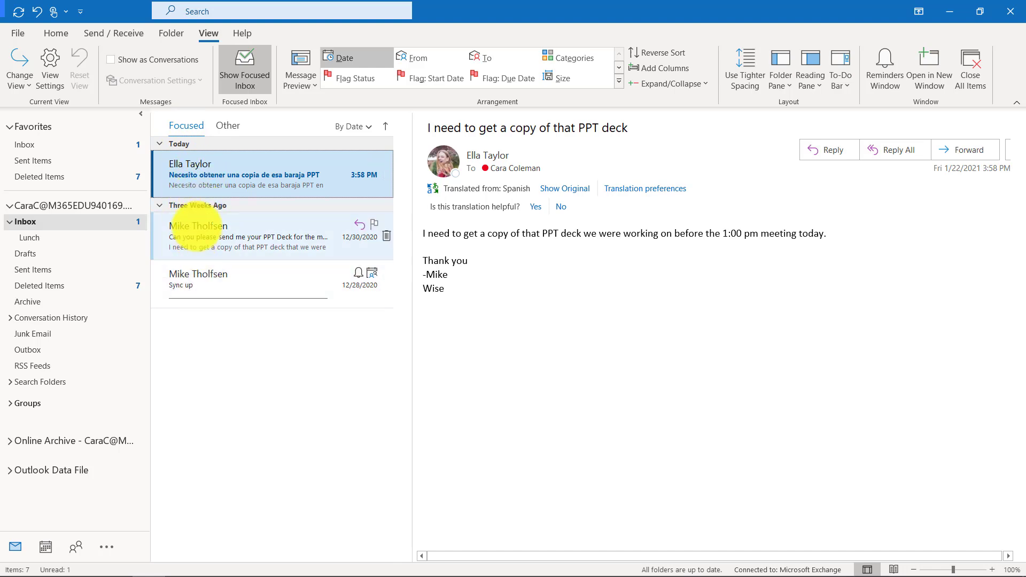
pyautogui.click(227, 126)
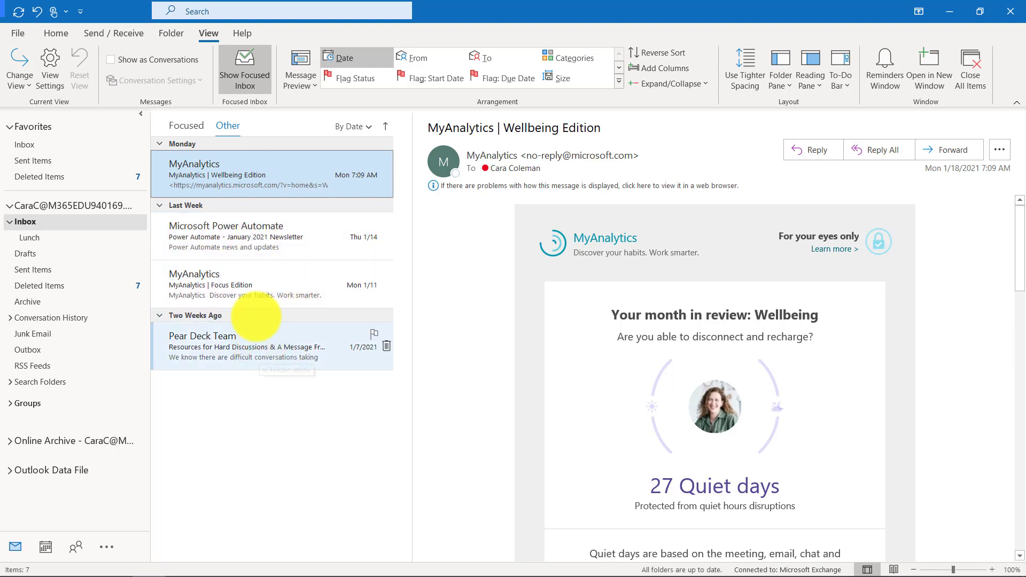
pyautogui.click(182, 125)
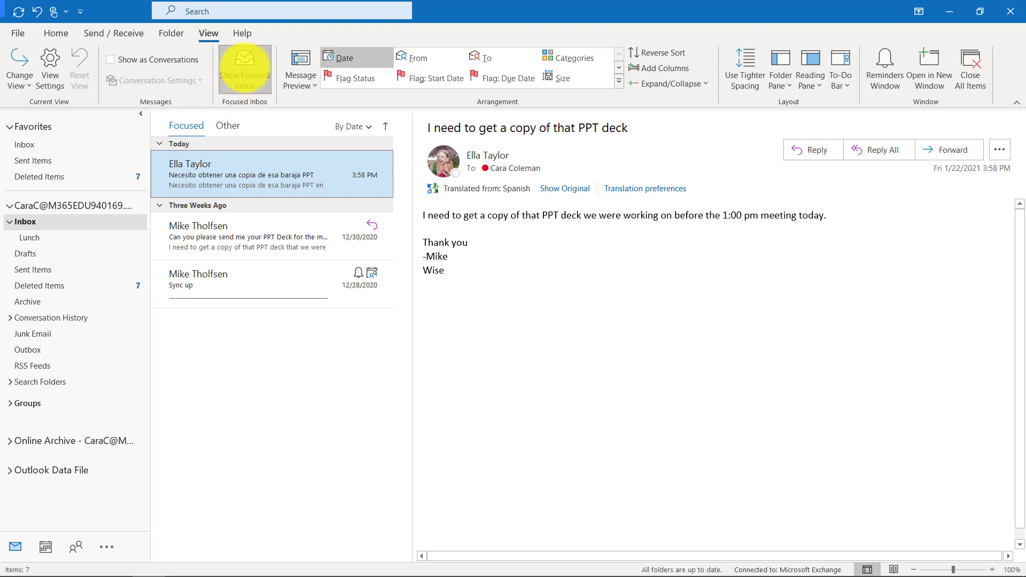
pyautogui.click(244, 58)
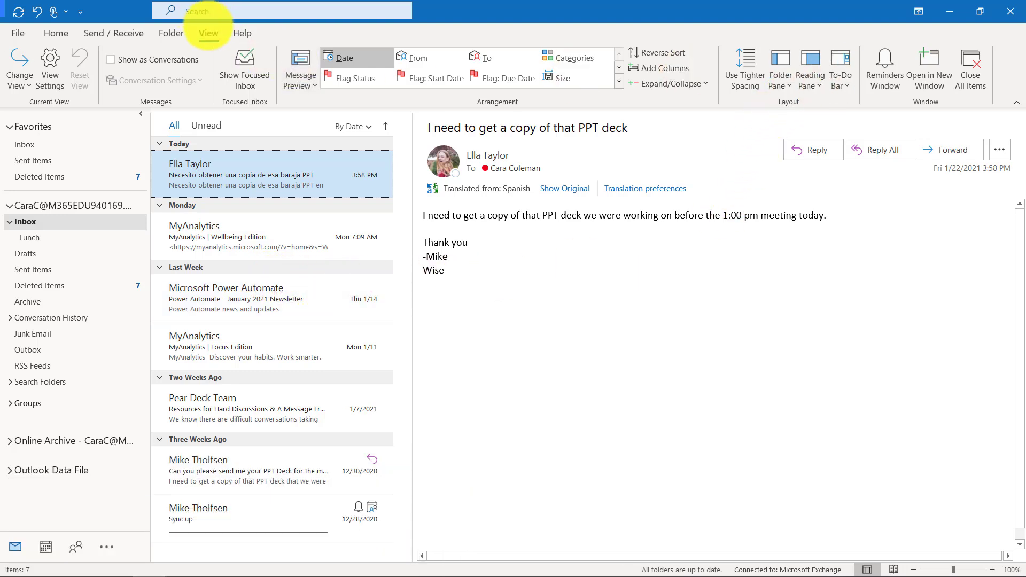
pyautogui.click(840, 78)
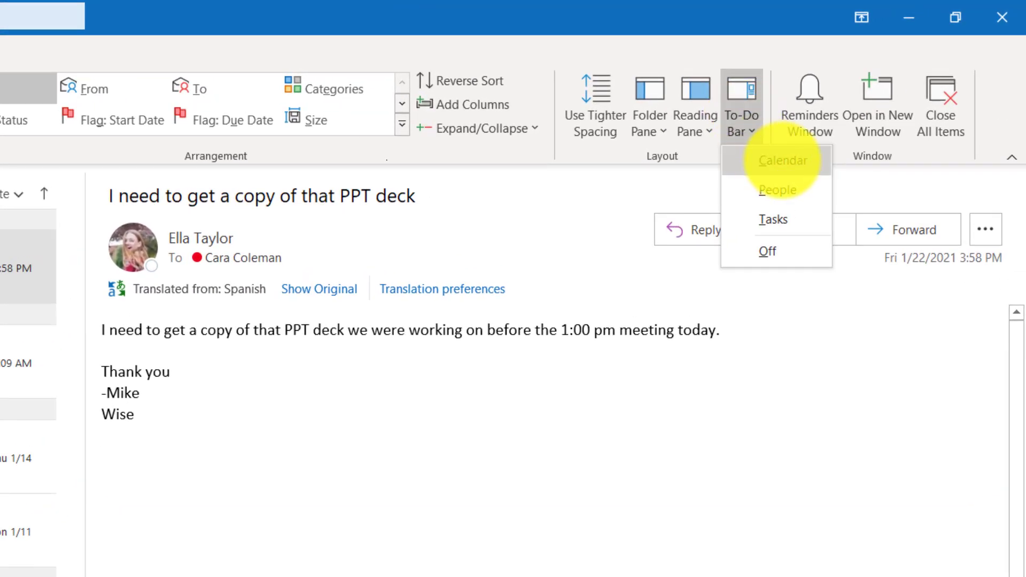
pyautogui.click(783, 161)
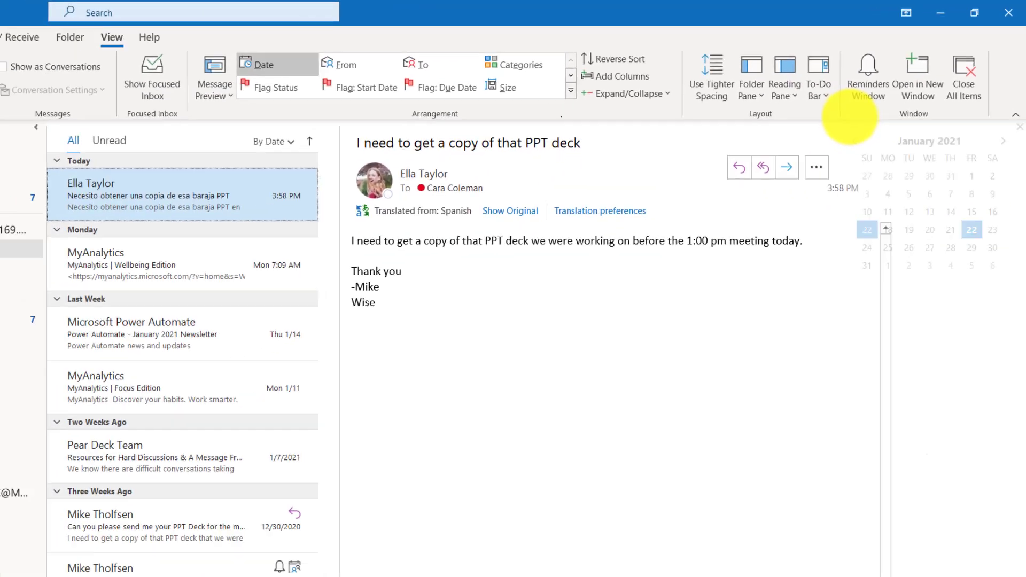
pyautogui.click(841, 72)
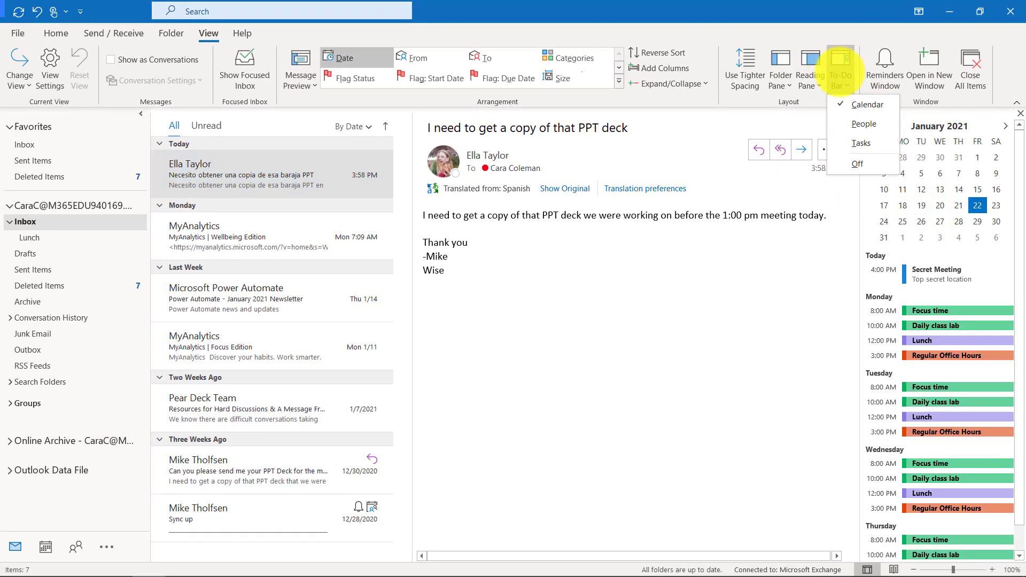
pyautogui.click(861, 143)
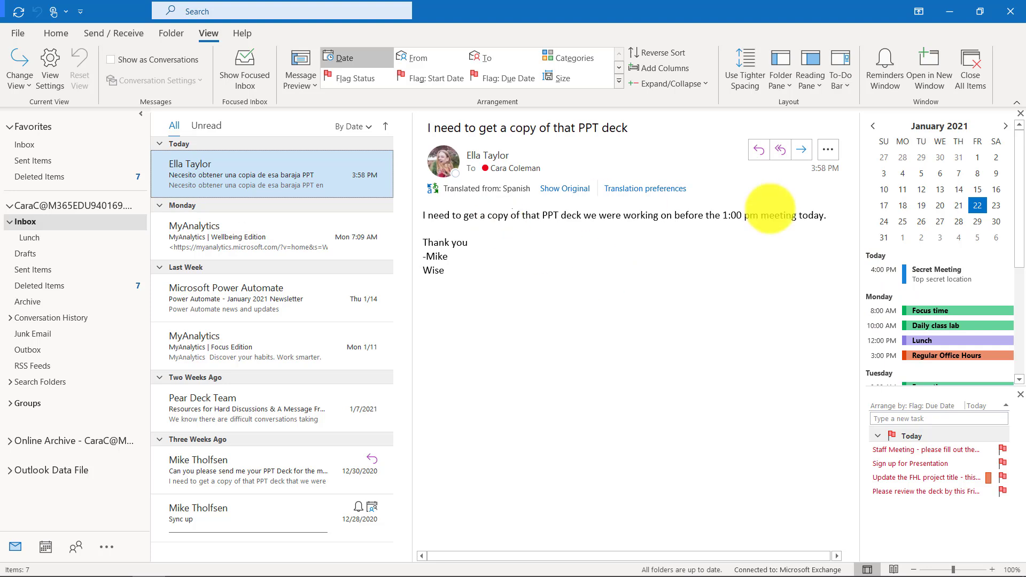
pyautogui.click(959, 171)
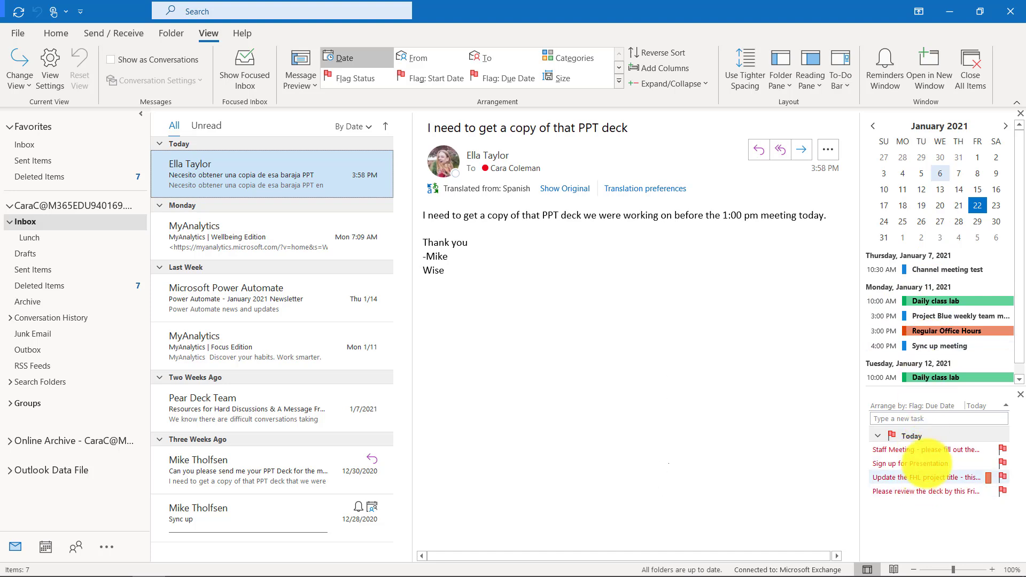
pyautogui.moveTo(926, 491)
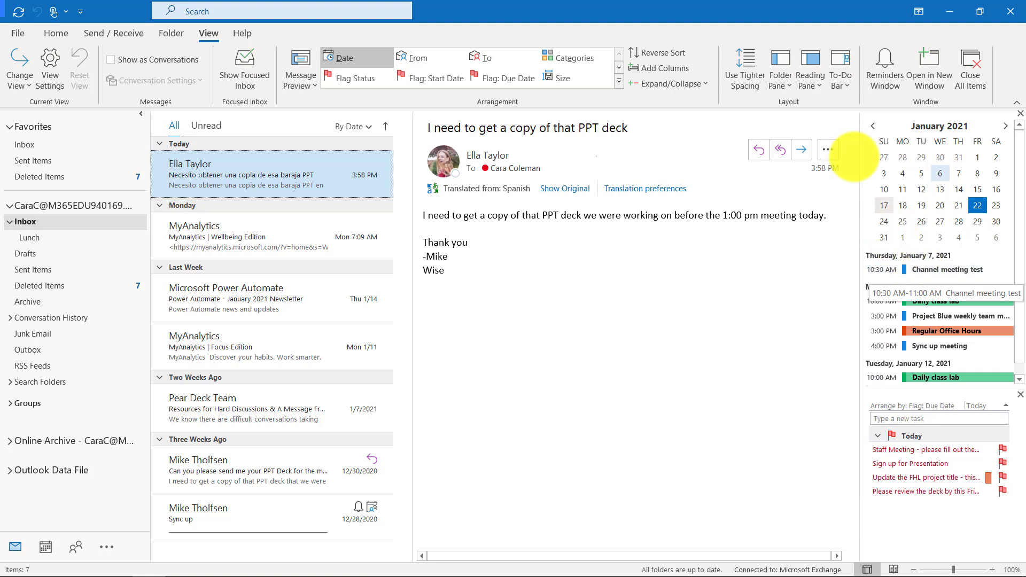
pyautogui.click(840, 80)
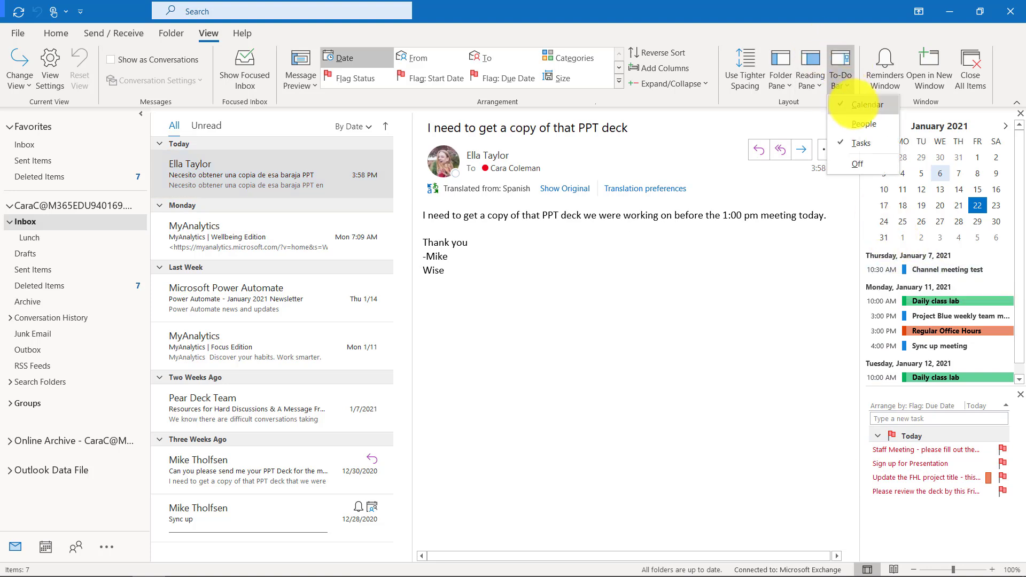
pyautogui.click(856, 163)
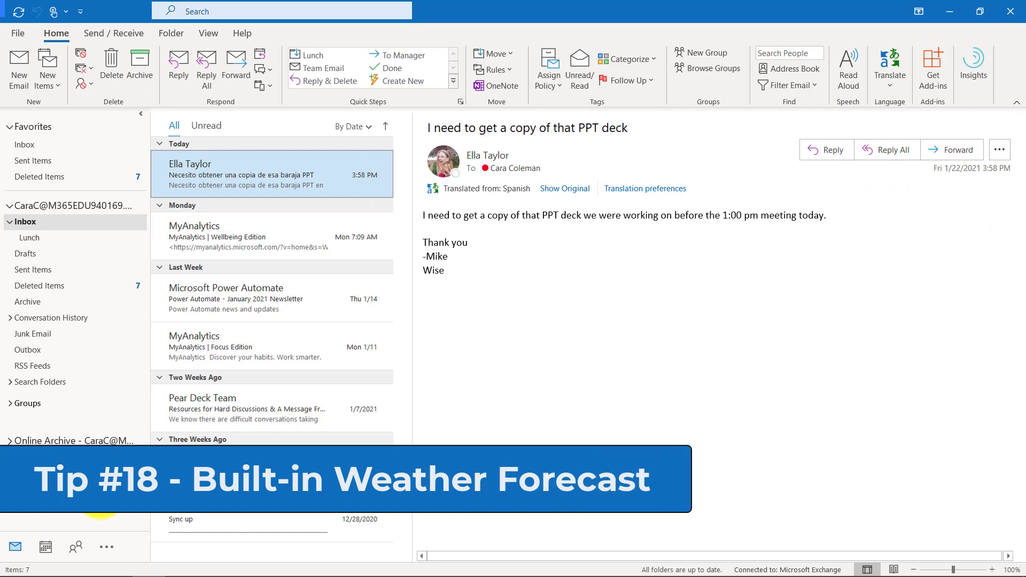
# Step: In the Calendar, set the weather forecast location to Washington, D.C
pyautogui.click(46, 546)
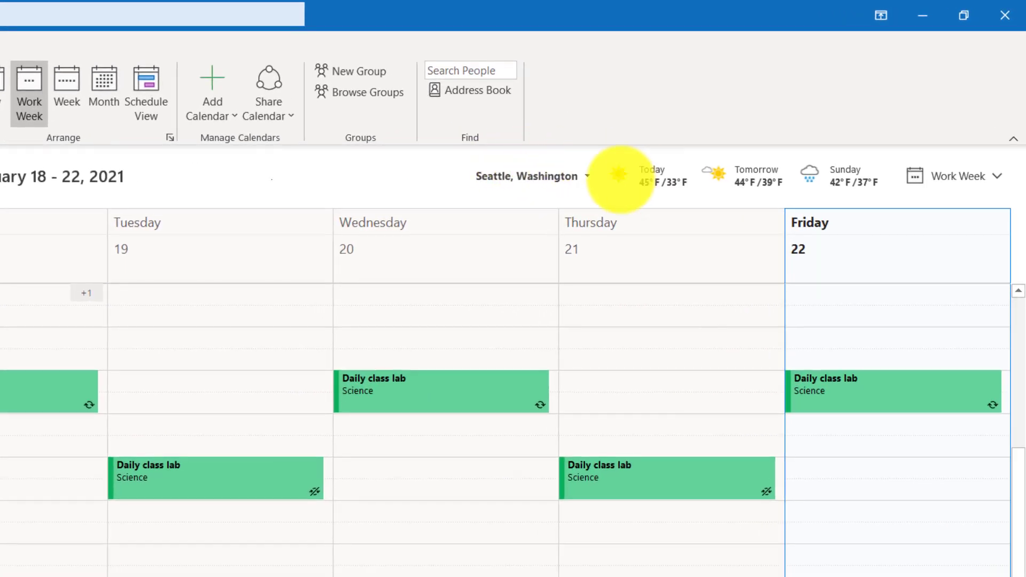
pyautogui.moveTo(709, 135)
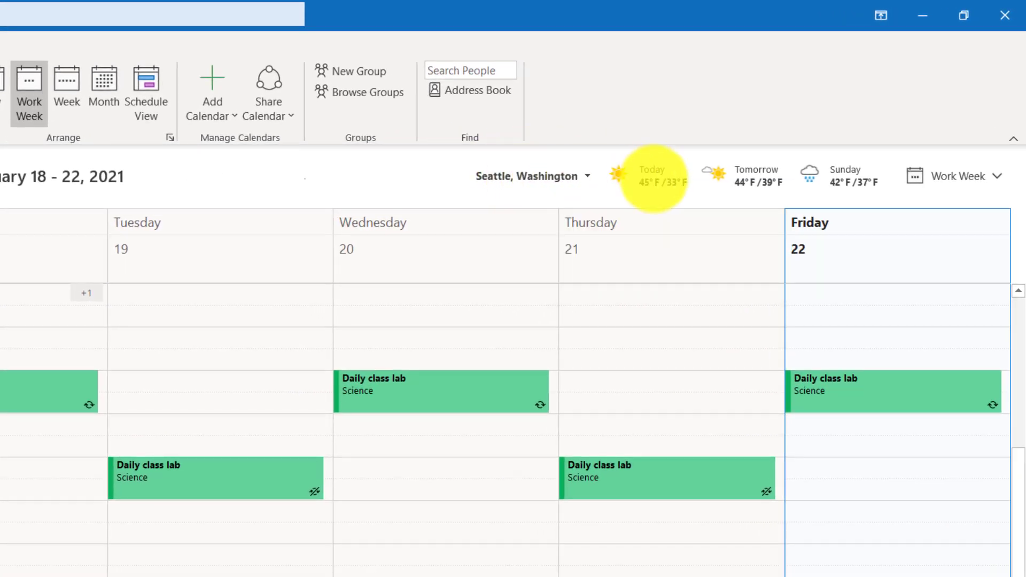
pyautogui.moveTo(655, 178)
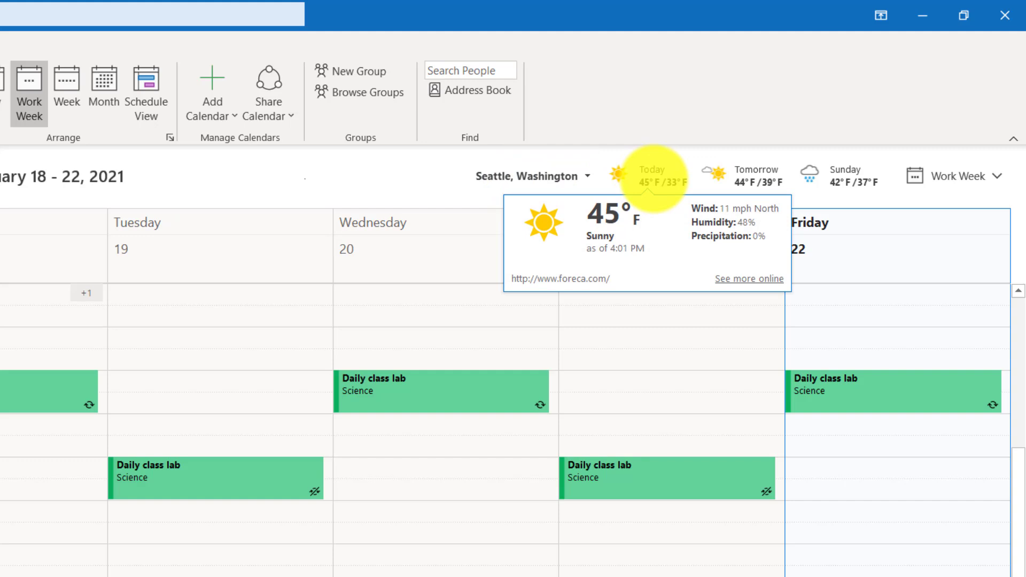
pyautogui.moveTo(818, 174)
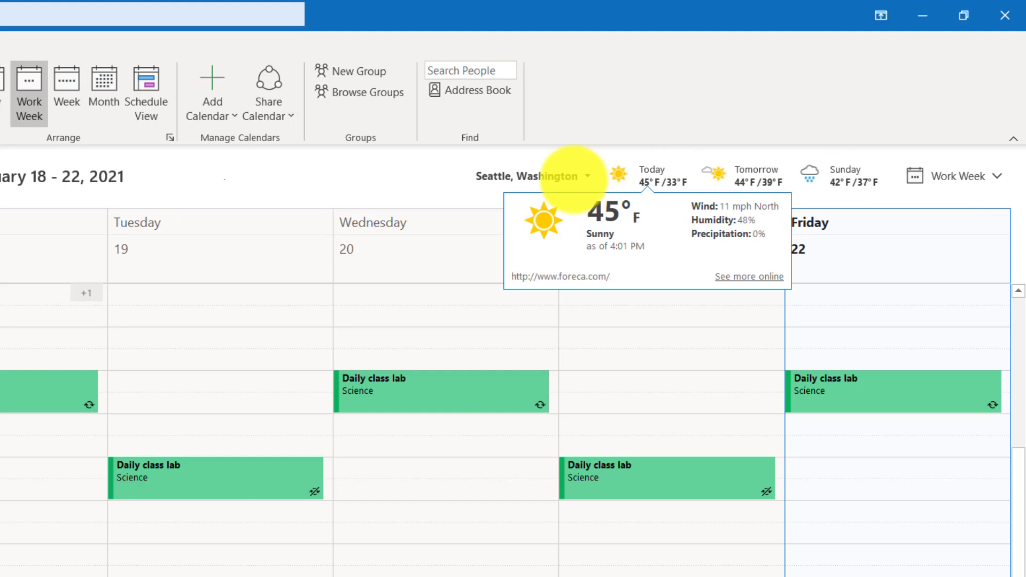
pyautogui.click(558, 175)
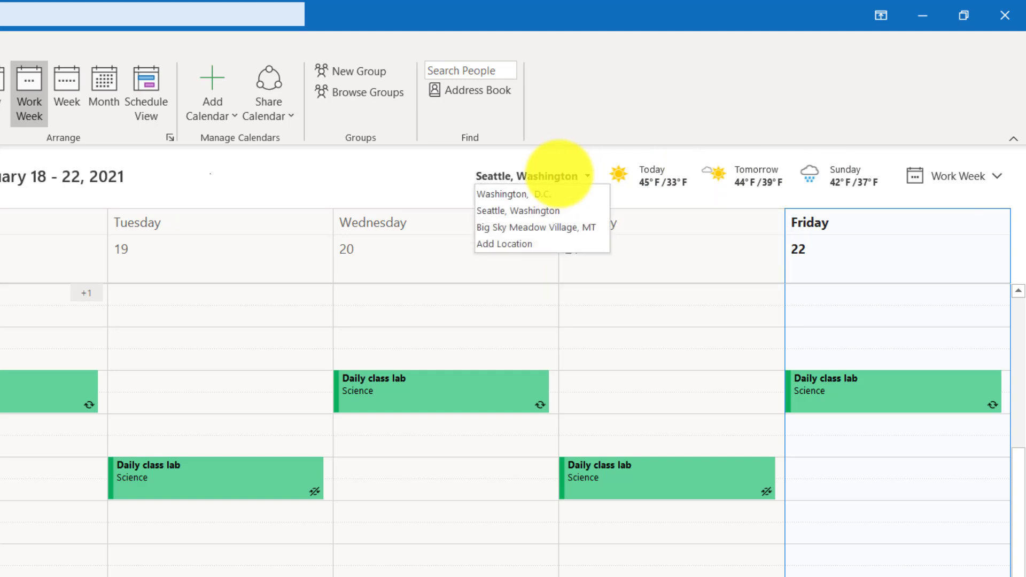
pyautogui.click(512, 194)
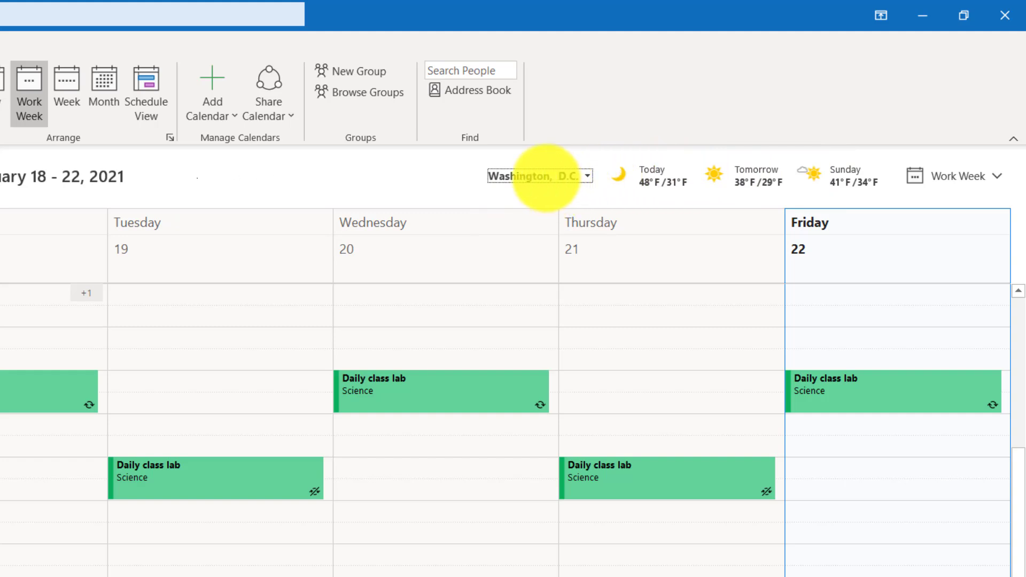
# Step: Change the weather location to Big Sky Meadow Village, MT
pyautogui.click(546, 176)
pyautogui.click(531, 228)
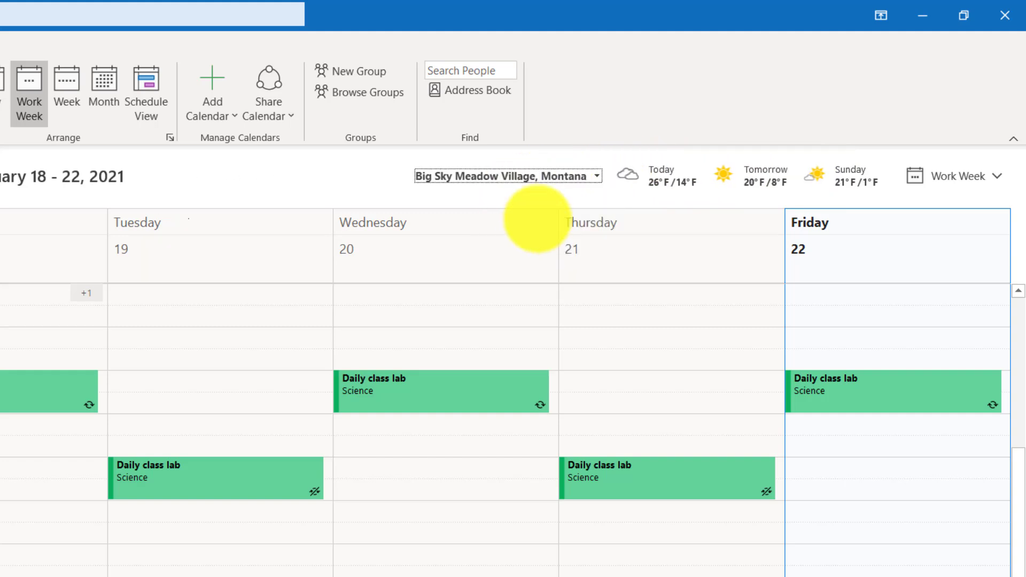
pyautogui.moveTo(758, 172)
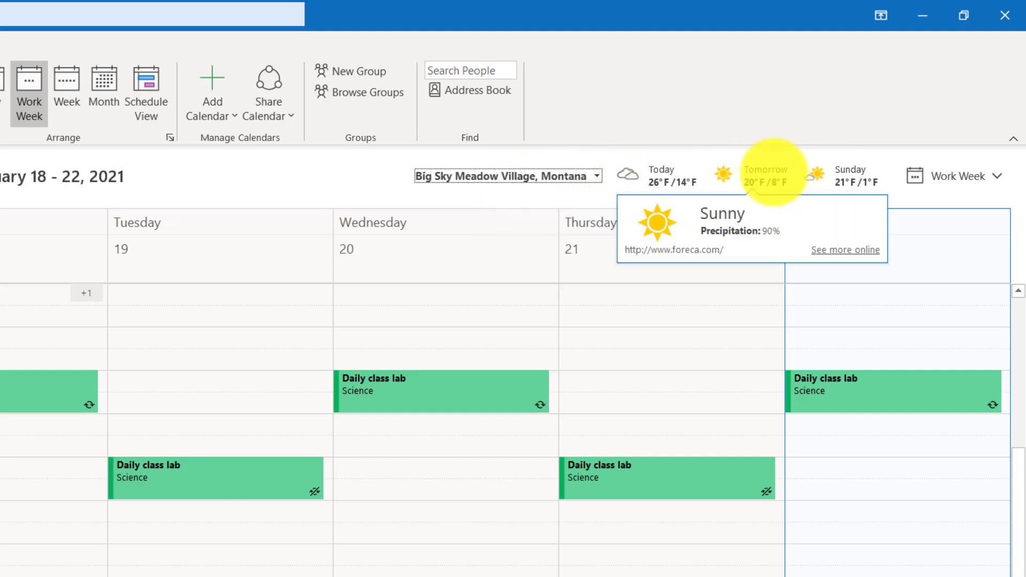
pyautogui.click(564, 175)
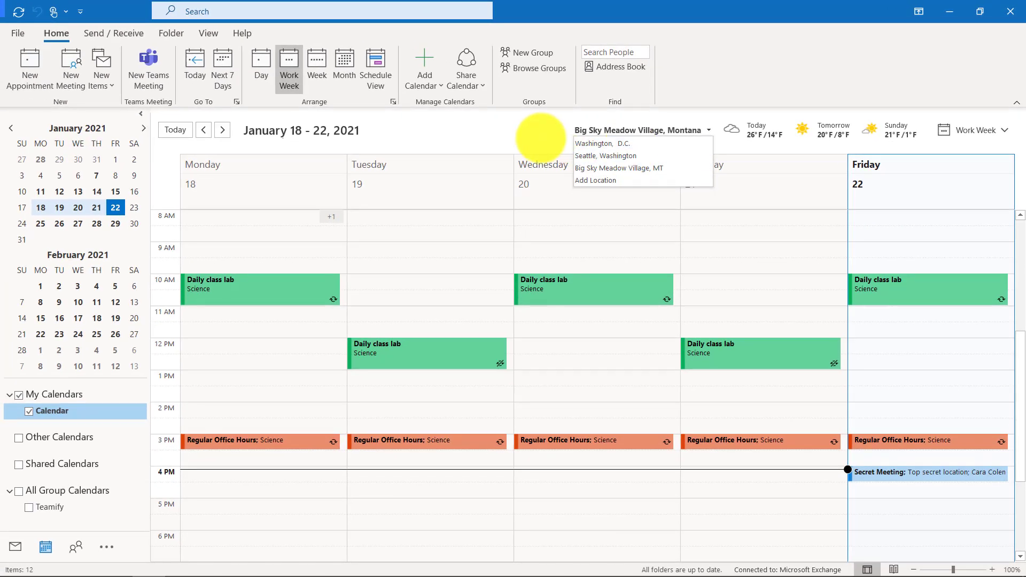
pyautogui.click(366, 186)
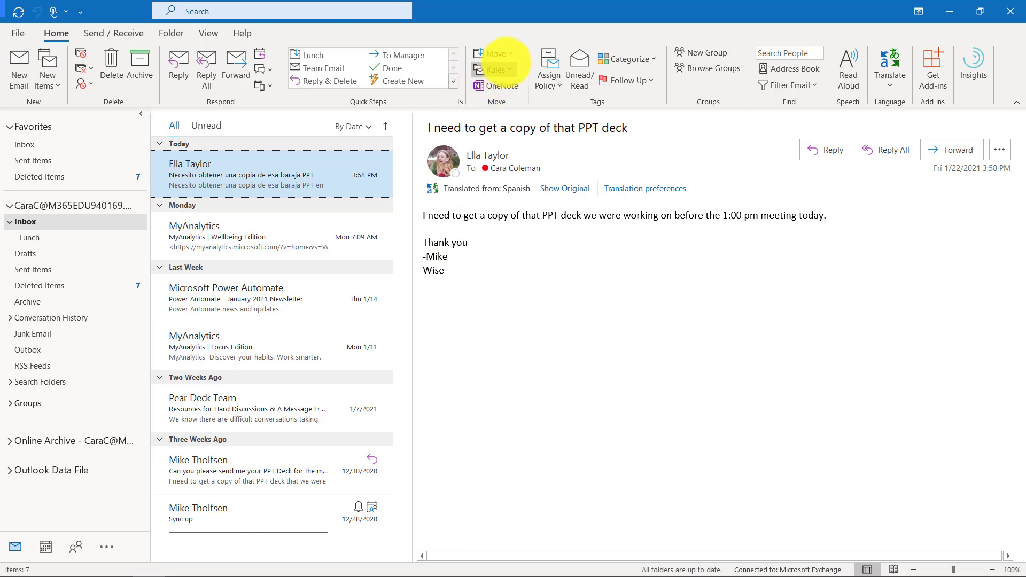
# Step: Start a new blank rule for sent messages that applies to every message
pyautogui.click(499, 70)
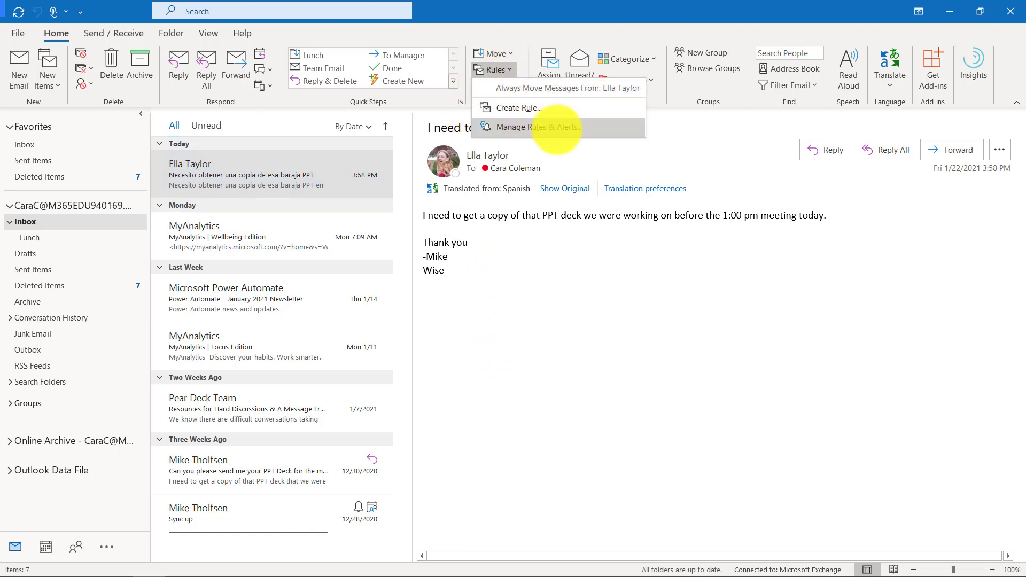
pyautogui.click(587, 122)
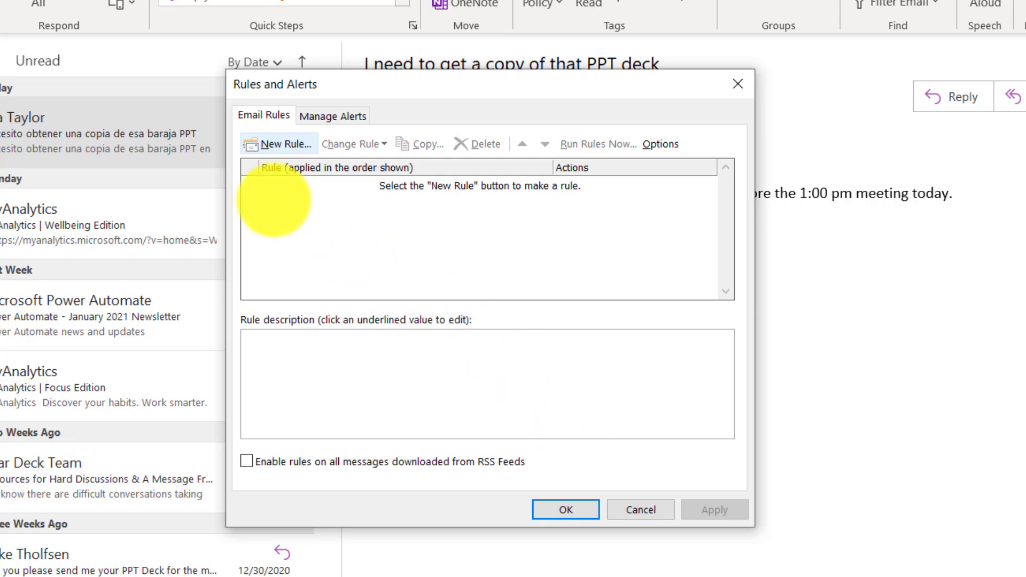
pyautogui.click(279, 144)
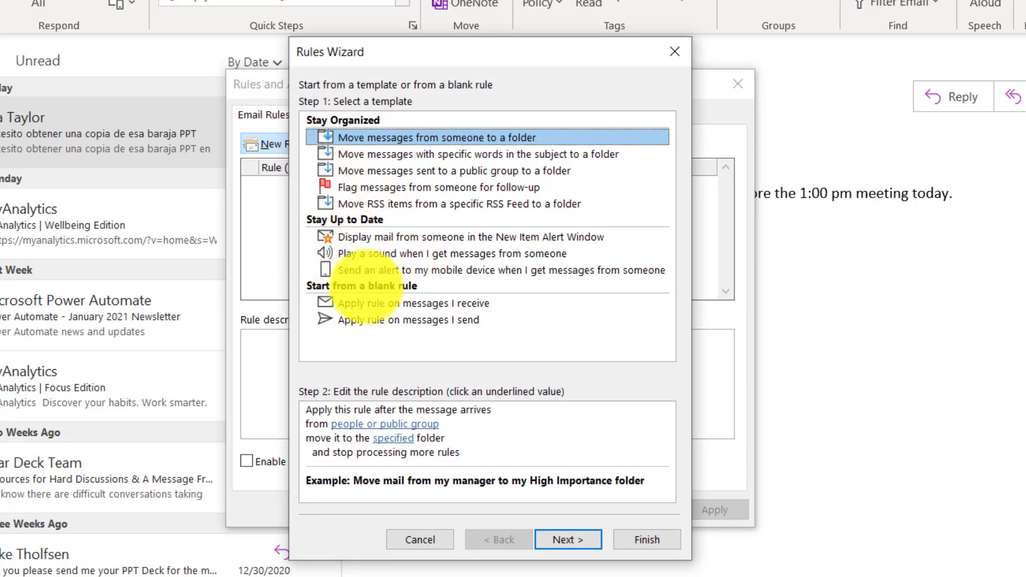
pyautogui.click(390, 320)
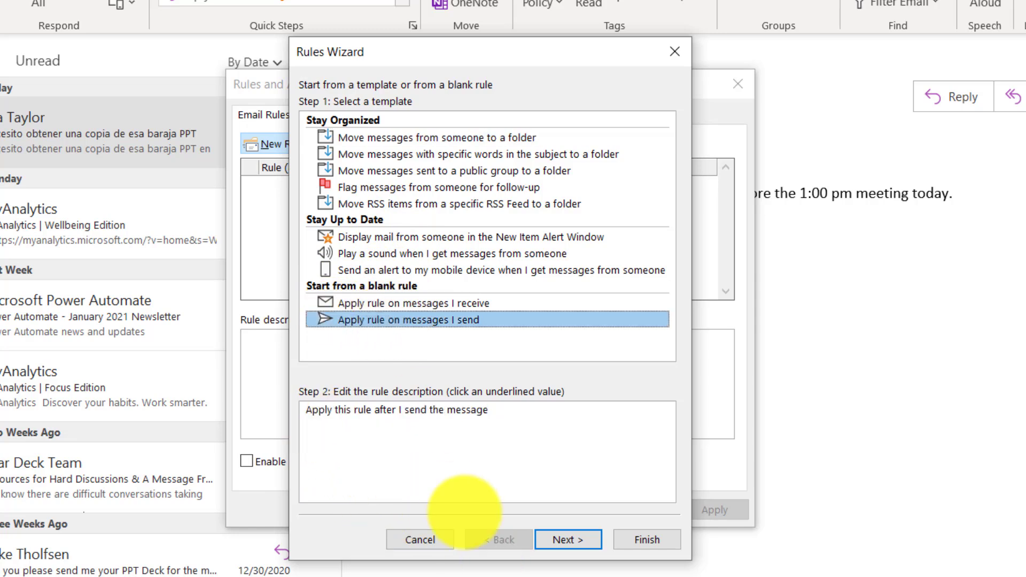
pyautogui.click(568, 539)
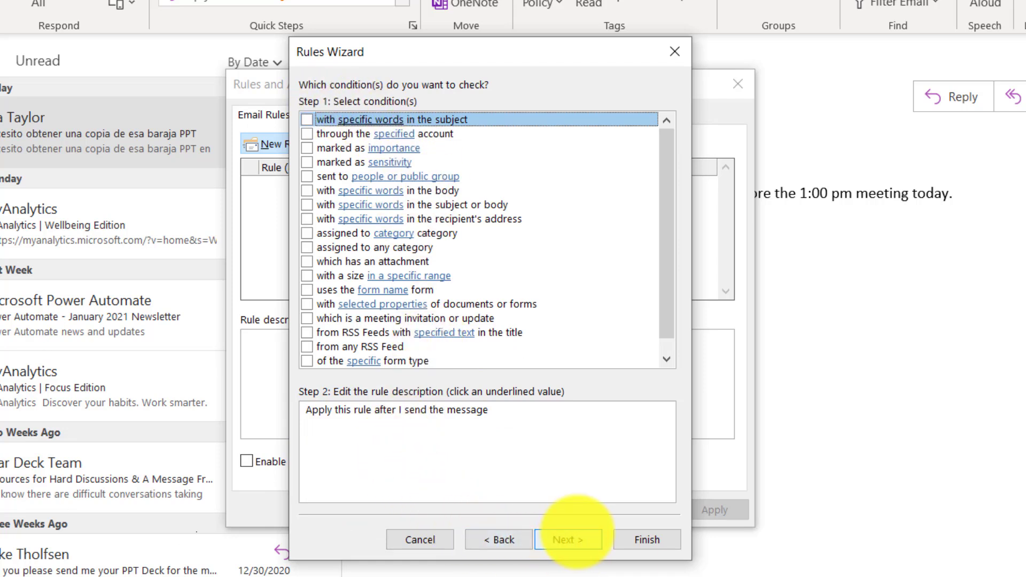
pyautogui.click(571, 540)
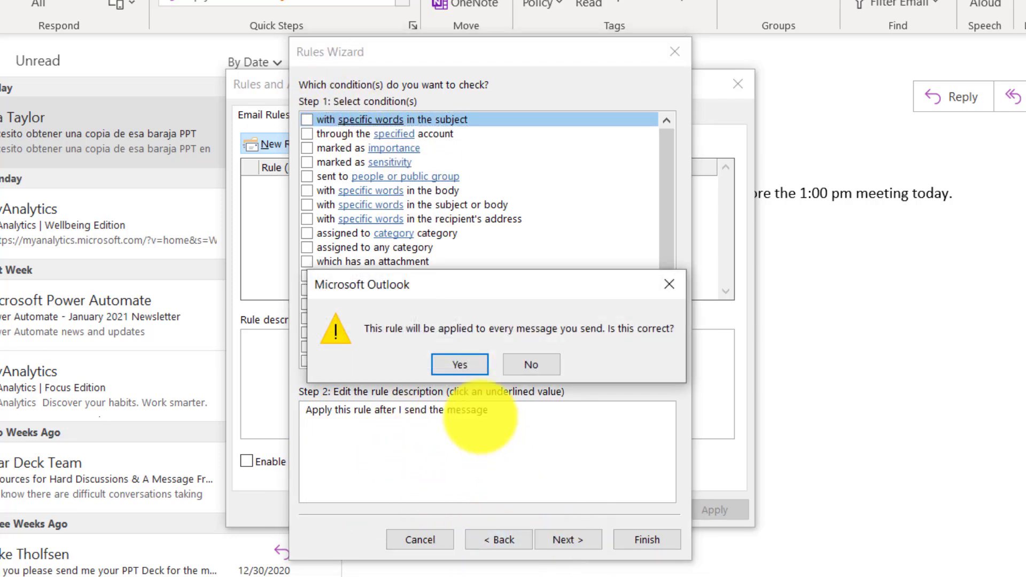
pyautogui.click(460, 364)
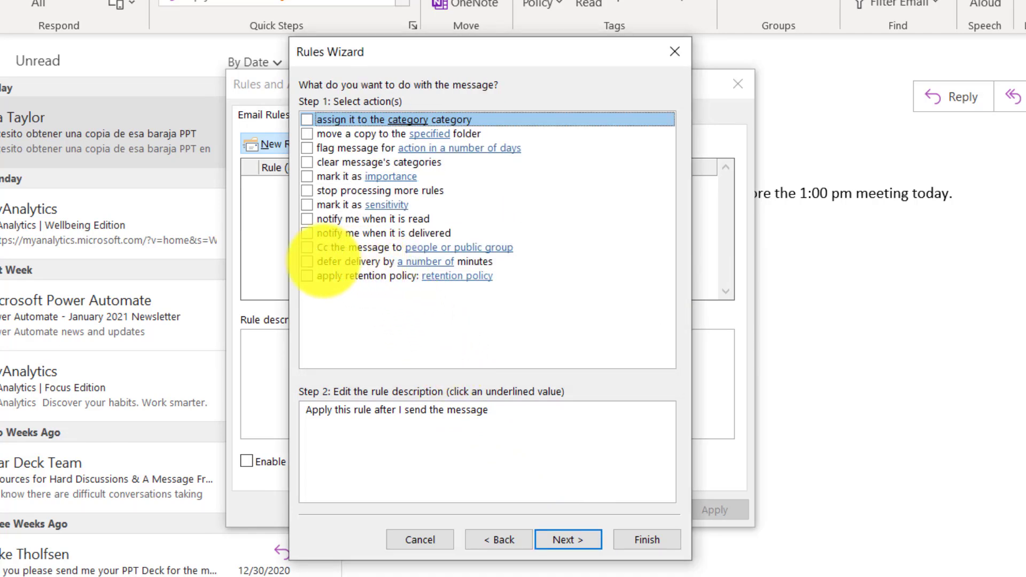
# Step: Make the rule defer delivery by 1 minute and finish it as Career saver
pyautogui.click(307, 261)
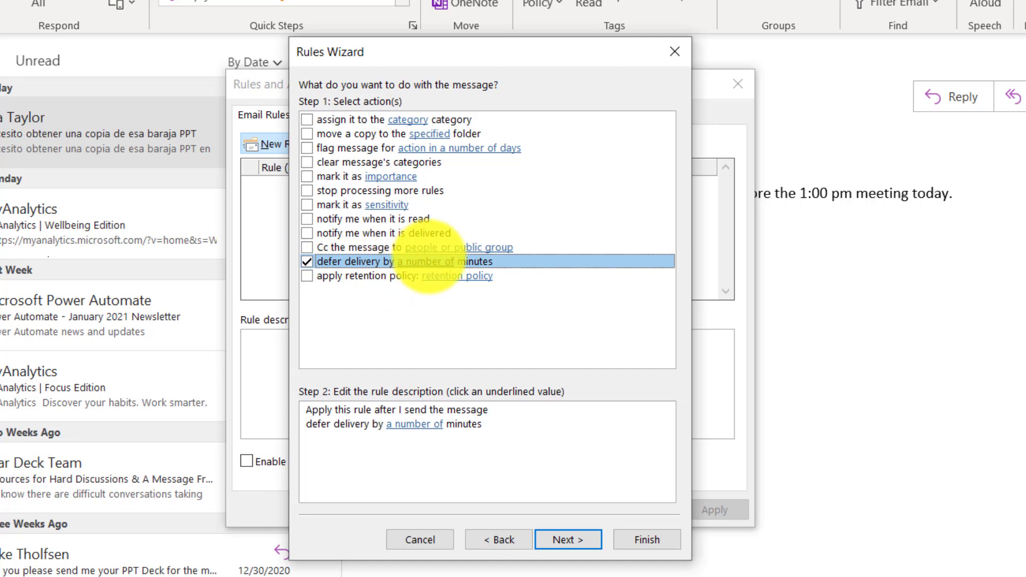
pyautogui.click(416, 424)
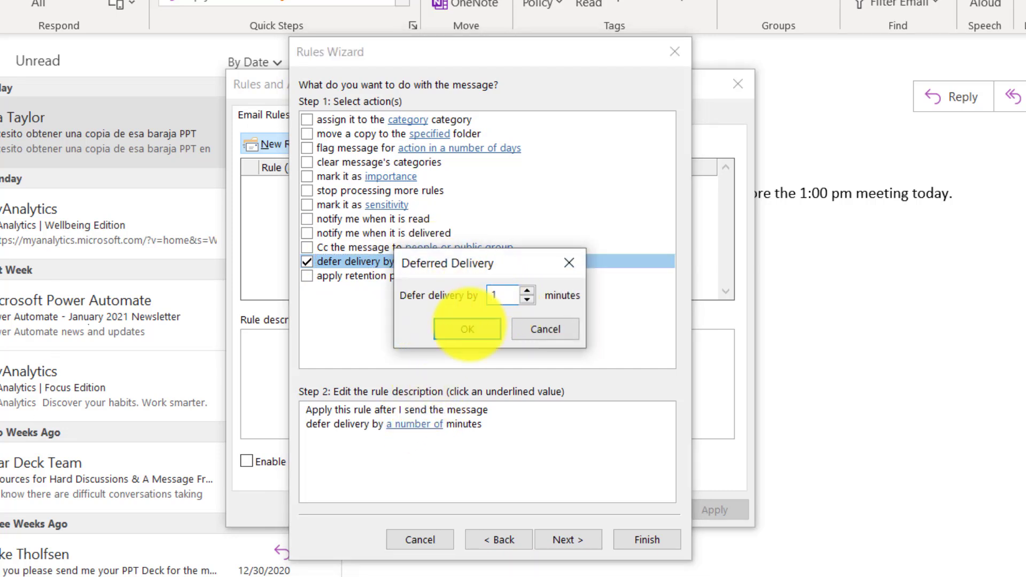
pyautogui.click(466, 328)
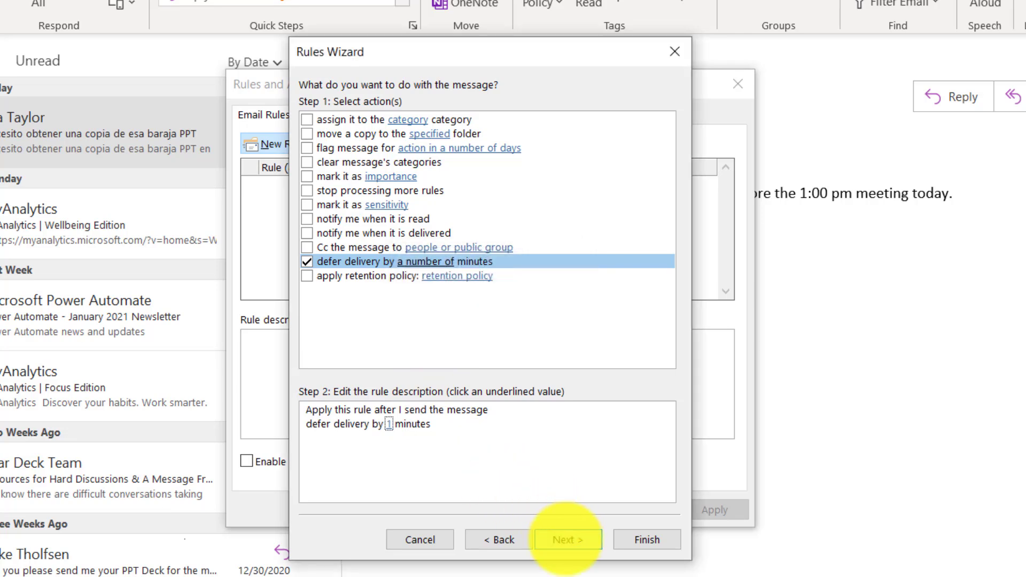
pyautogui.click(556, 540)
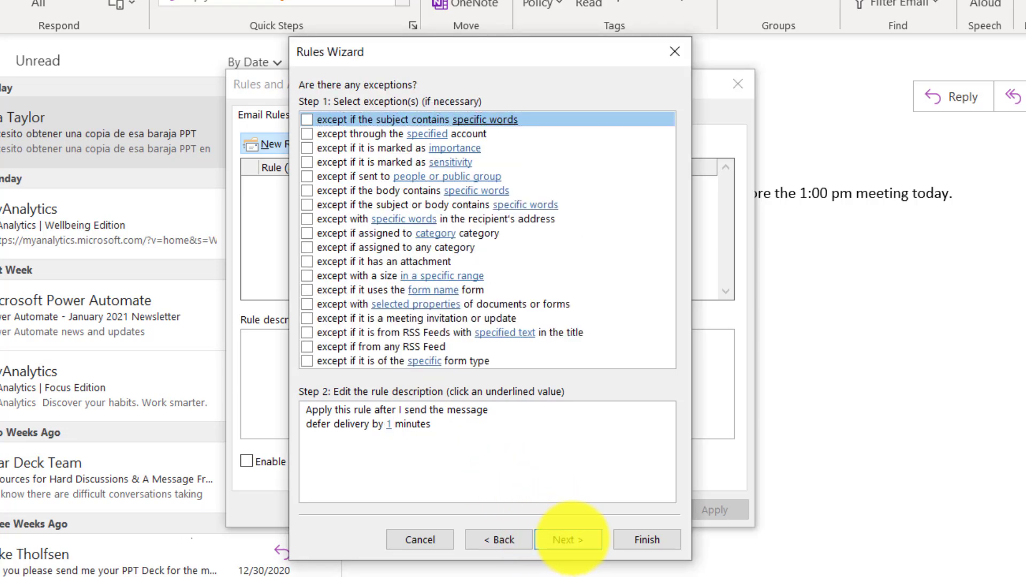
pyautogui.click(566, 540)
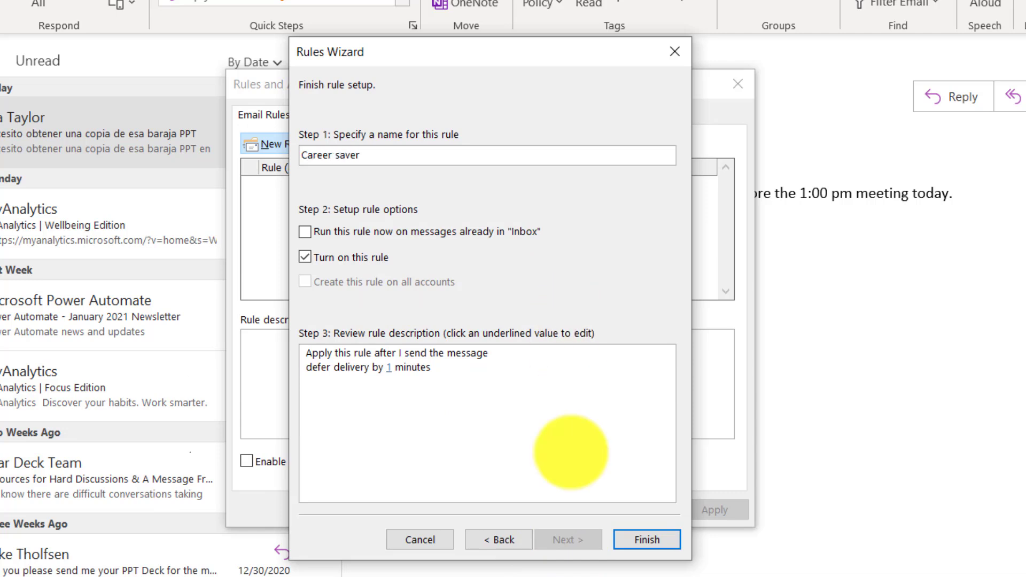
pyautogui.click(647, 539)
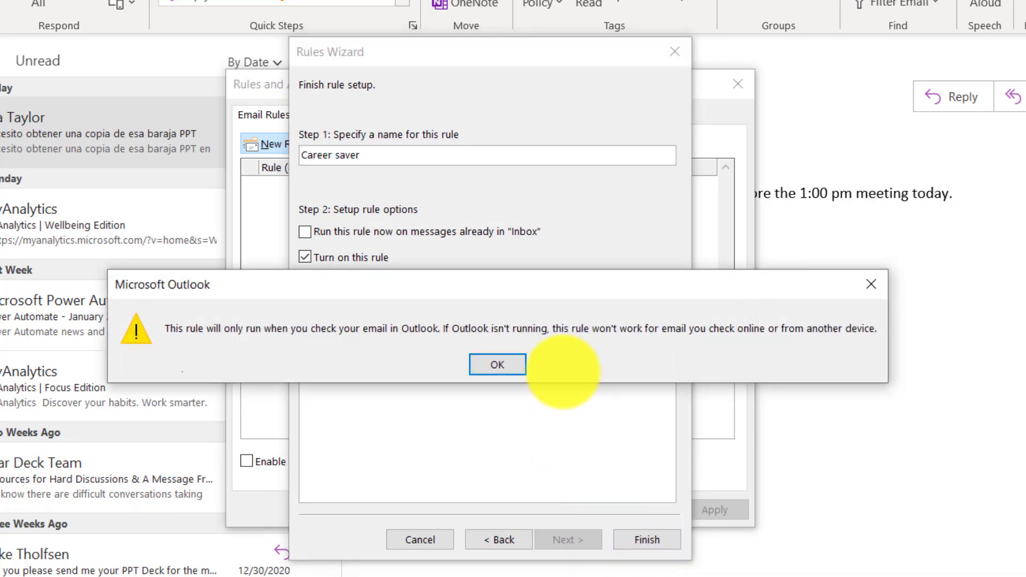
pyautogui.click(483, 366)
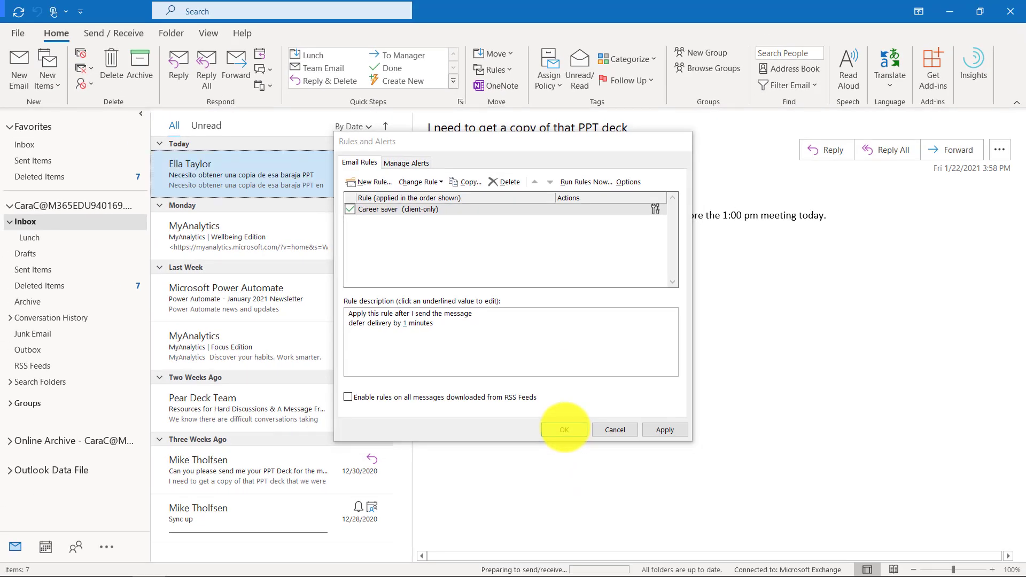
# Step: Save the rules, then start a new message addressed to the colleague via autocomplete
pyautogui.click(567, 510)
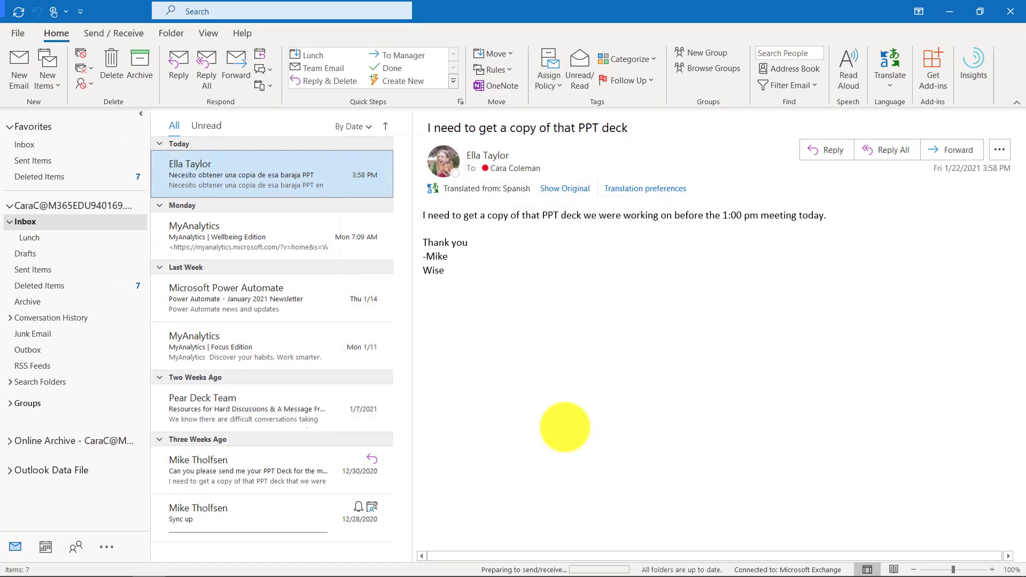
pyautogui.hotkey('ctrl', 'n')
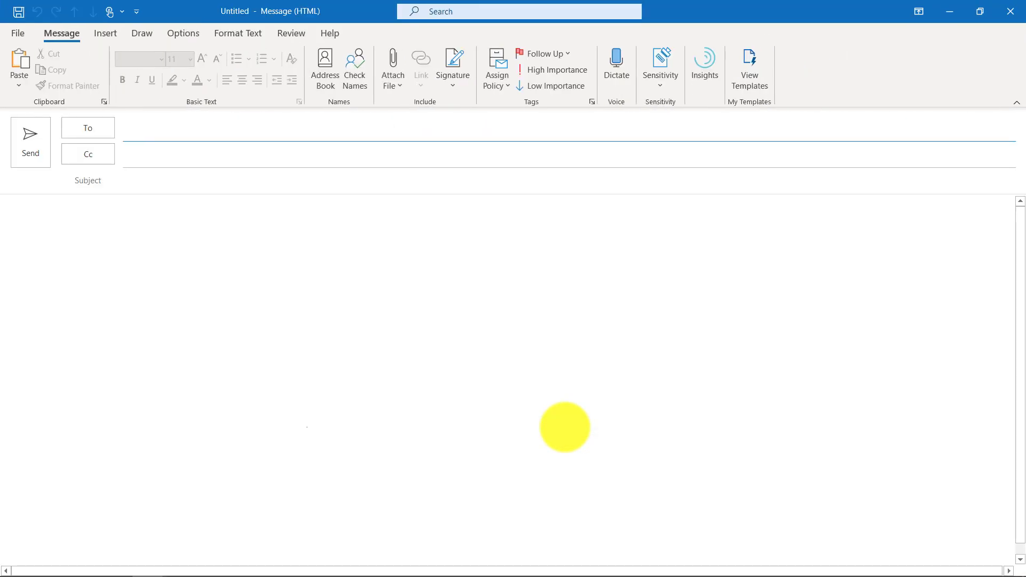
pyautogui.write('alex')
pyautogui.press('Return')
pyautogui.press('Tab')
pyautogui.press('Tab')
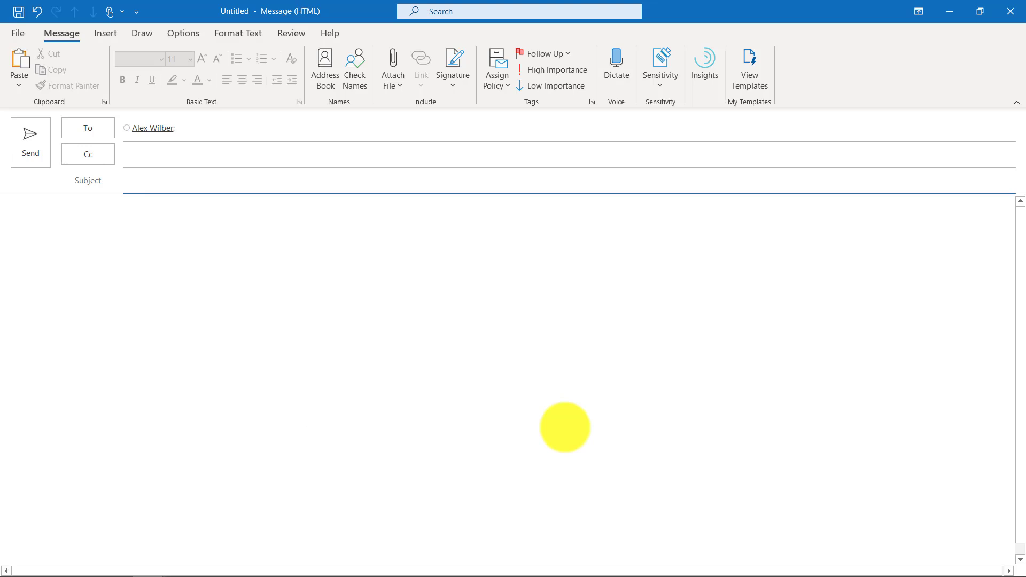
# Step: Send it with subject 'Ax - this is a raging flame mail!' and body 'MEAN THINGS!!!'
pyautogui.write('Ale')
pyautogui.write('x - this i')
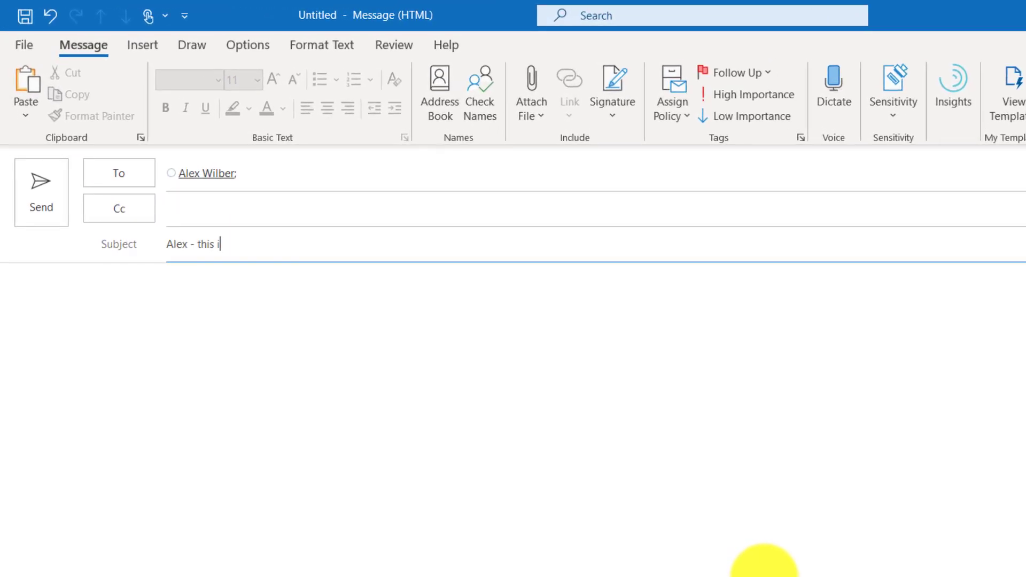
pyautogui.write('s')
pyautogui.write(' a ragin')
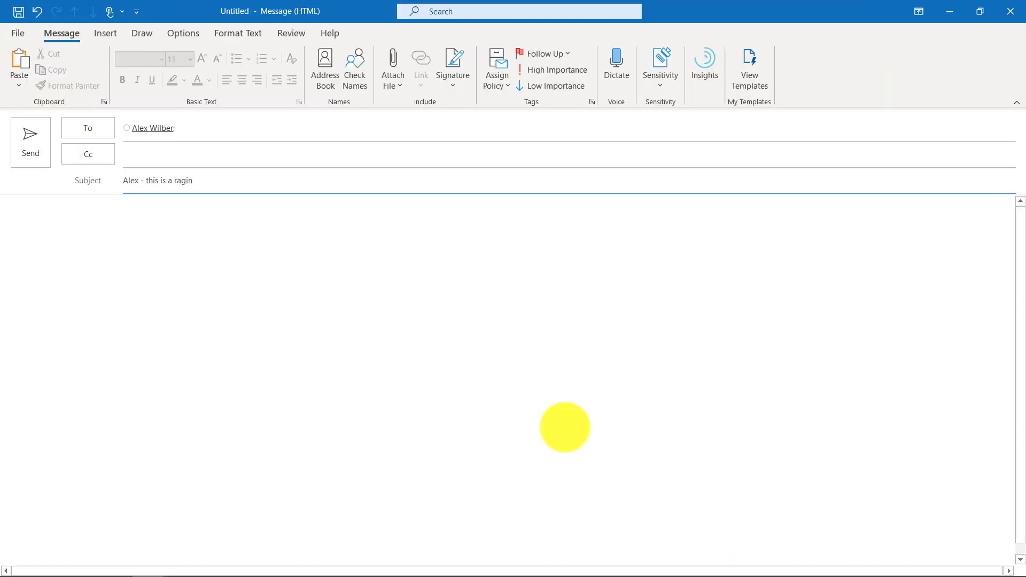
pyautogui.write('g flame mail!')
pyautogui.press('Tab')
pyautogui.write('MEAN THINGS')
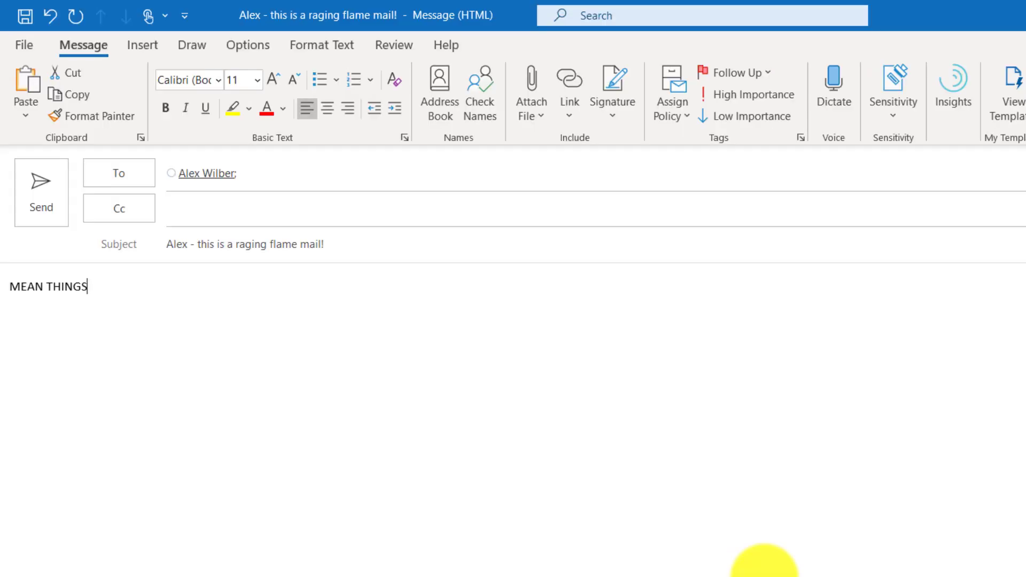
pyautogui.write('!!!!')
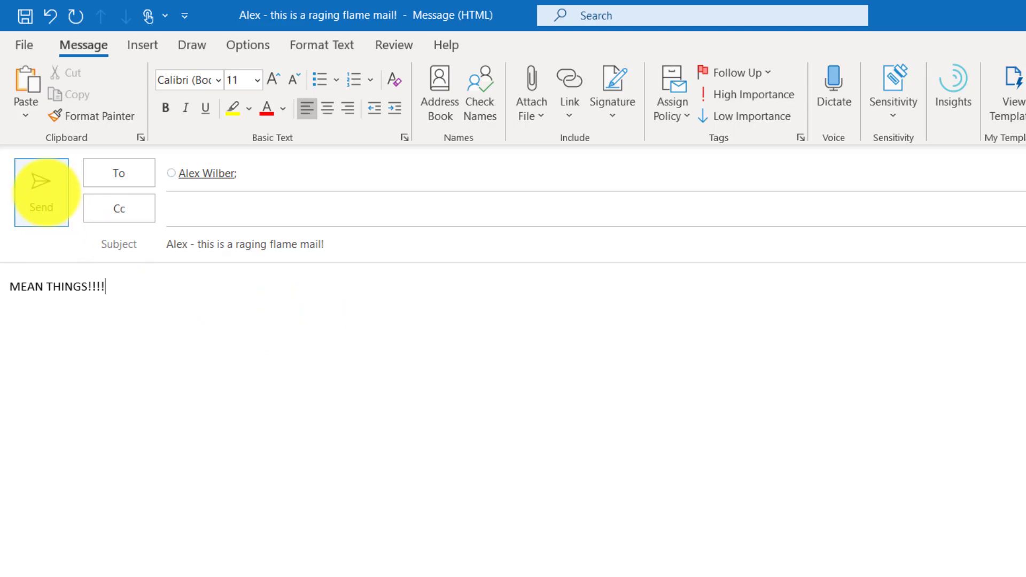
pyautogui.click(41, 189)
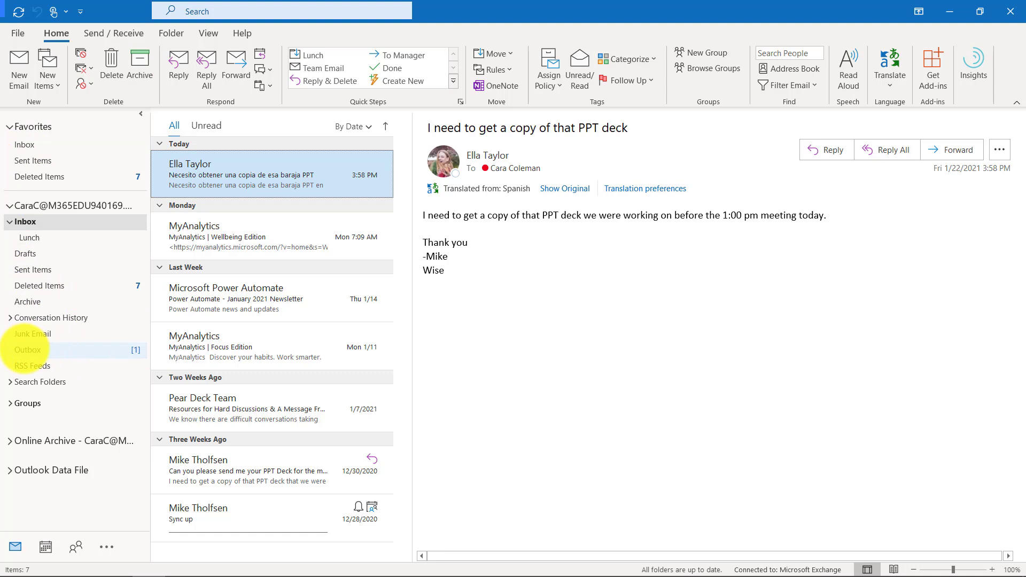
# Step: Open the held Outbox message and replace its subject with 'Al'
pyautogui.click(28, 350)
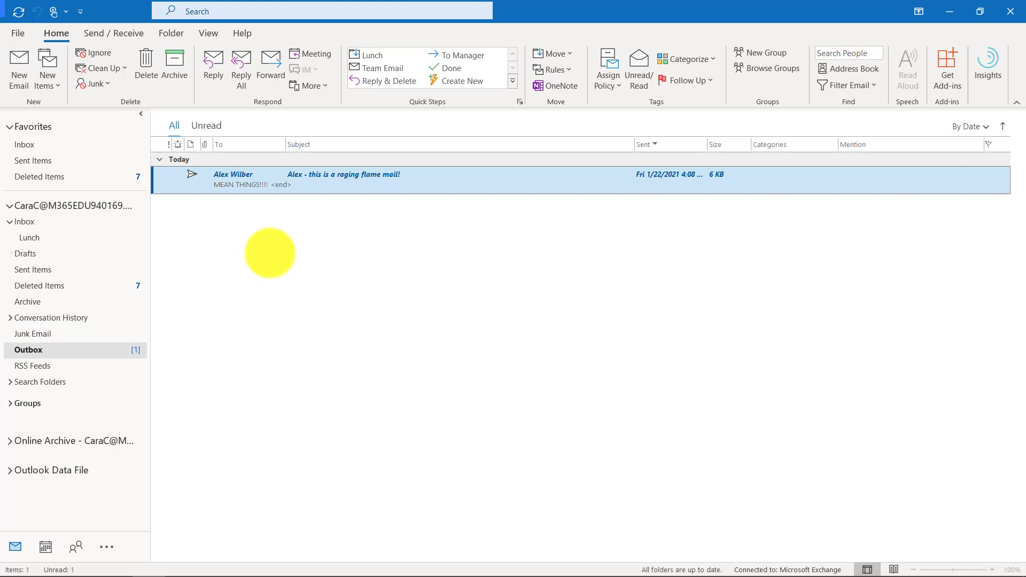
pyautogui.doubleClick(373, 178)
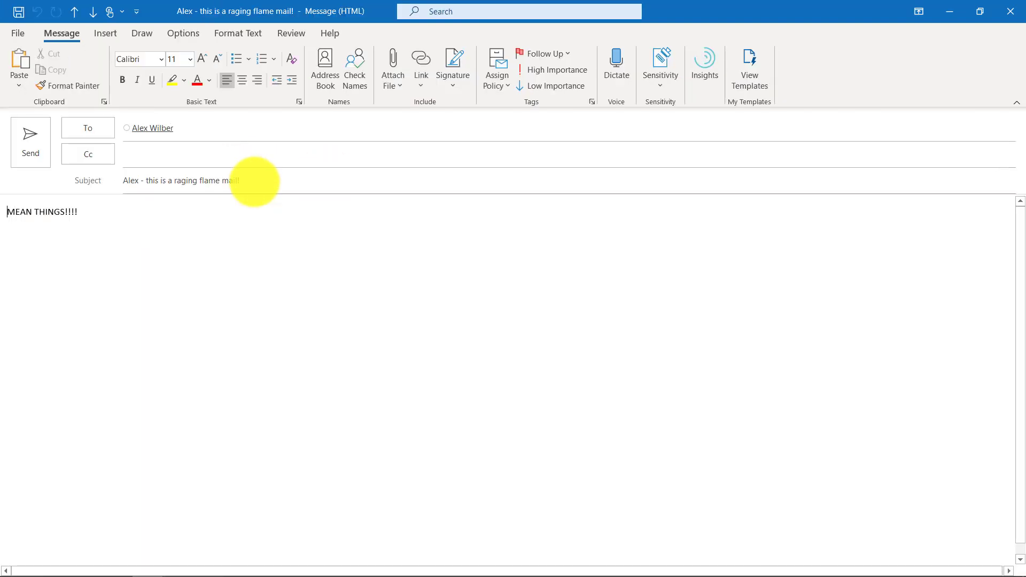
pyautogui.click(252, 181)
pyautogui.hotkey('ctrl', 'a')
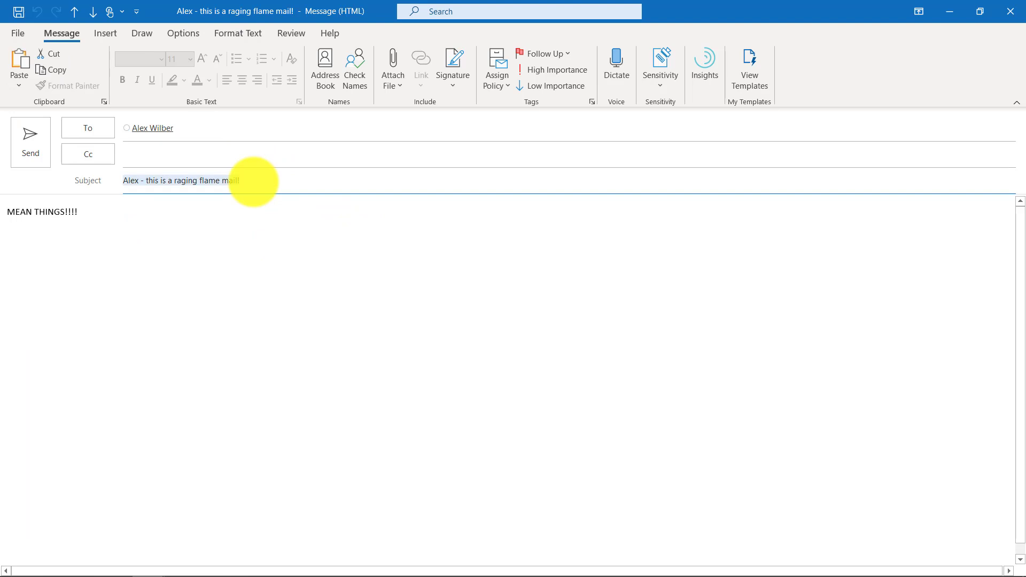
pyautogui.write('Alex let’s talk')
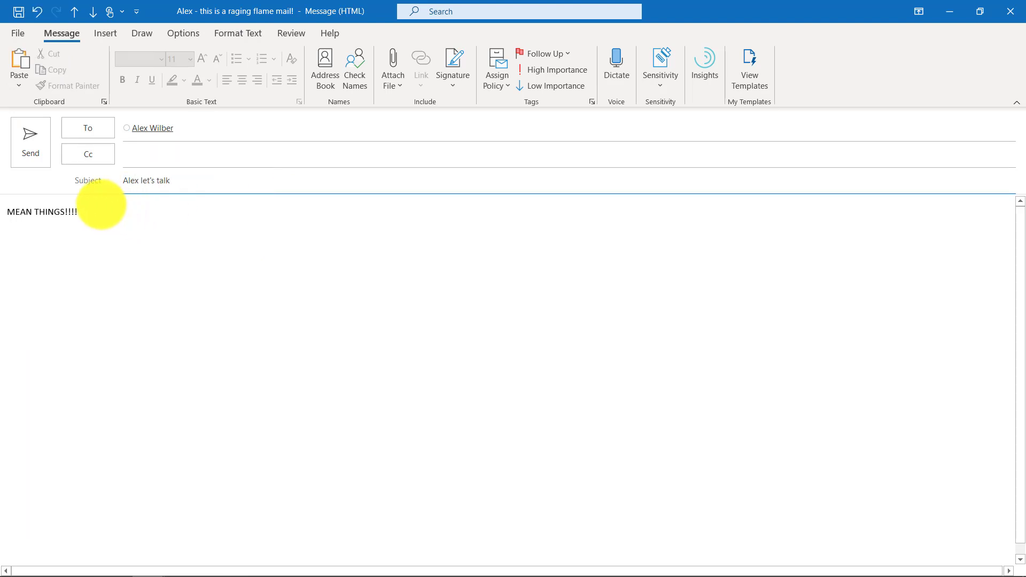
# Step: Replace the body with 'We should have a Teams meeting about this discussion' and resend
pyautogui.click(101, 206)
pyautogui.hotkey('ctrl', 'a')
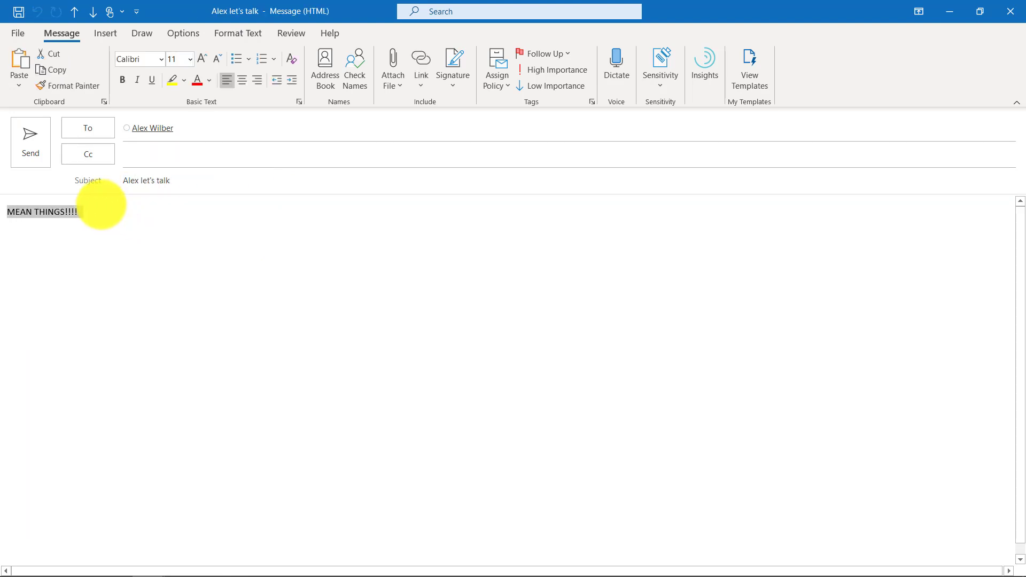
pyautogui.write('We')
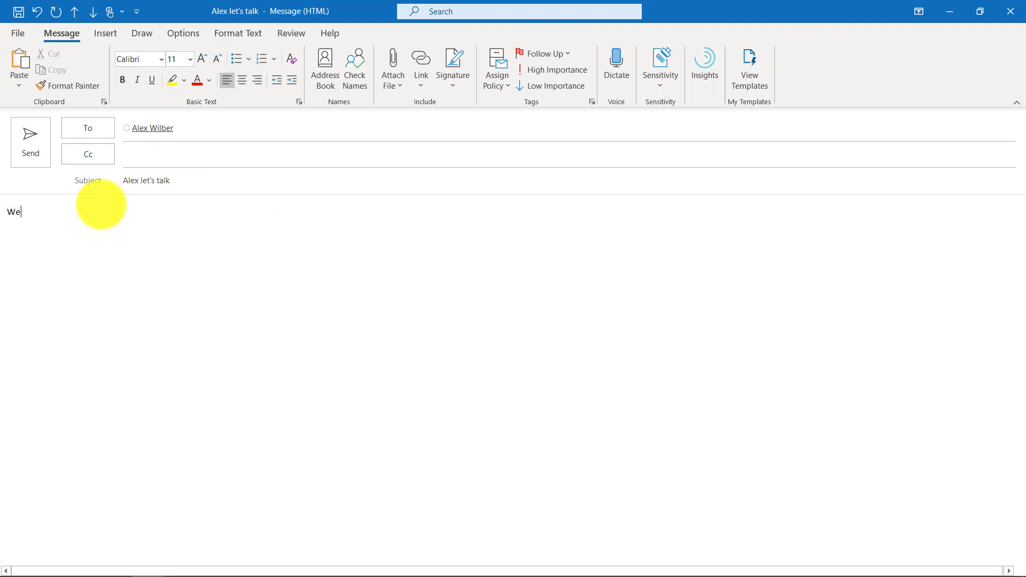
pyautogui.write(' should have a Teams meeting about this discussion')
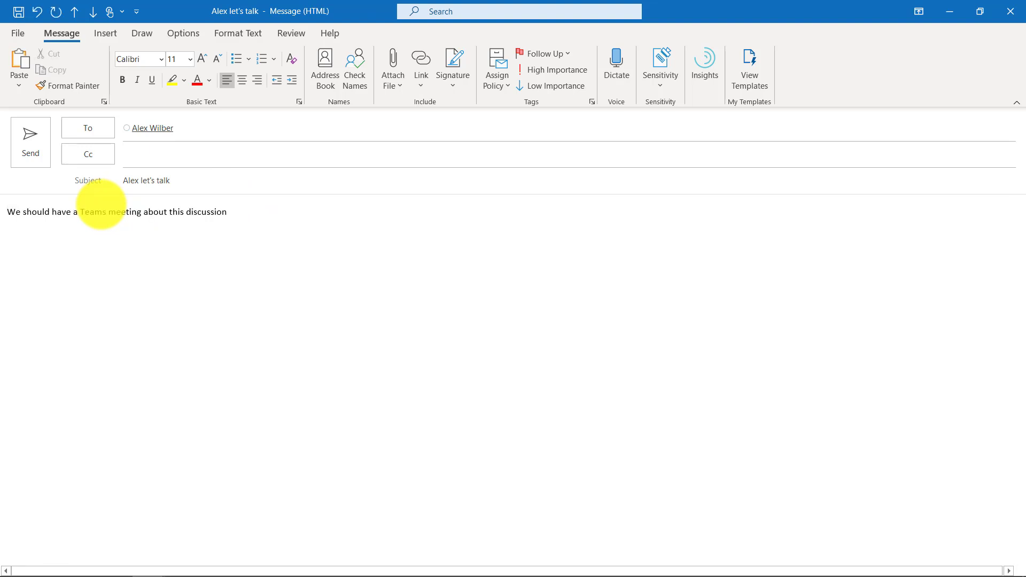
pyautogui.hotkey('ctrl', 'Return')
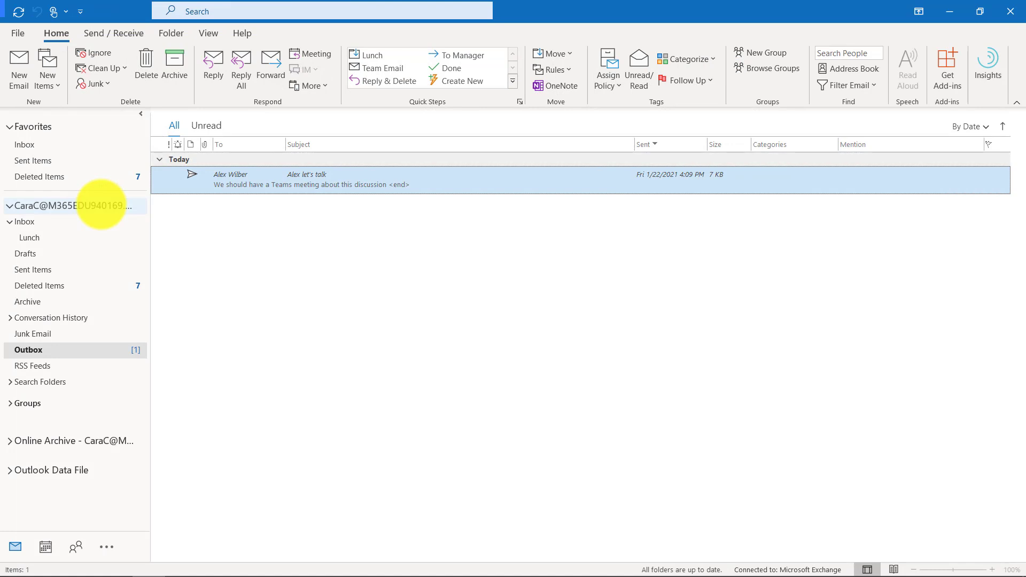
pyautogui.click(28, 145)
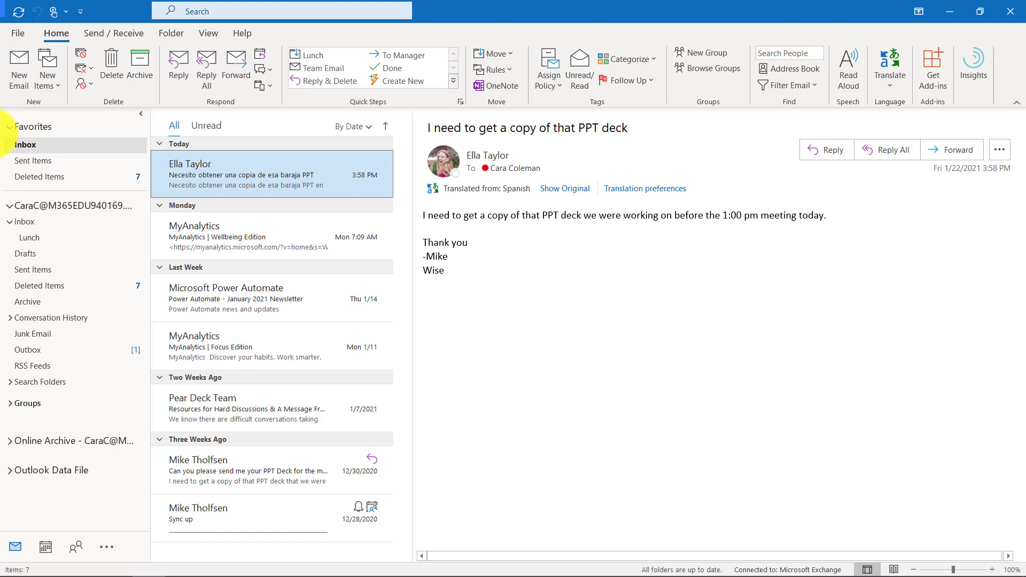
# Step: Show the Inbox from Favorites, with the PPT deck request in the reading pane
pyautogui.click(51, 348)
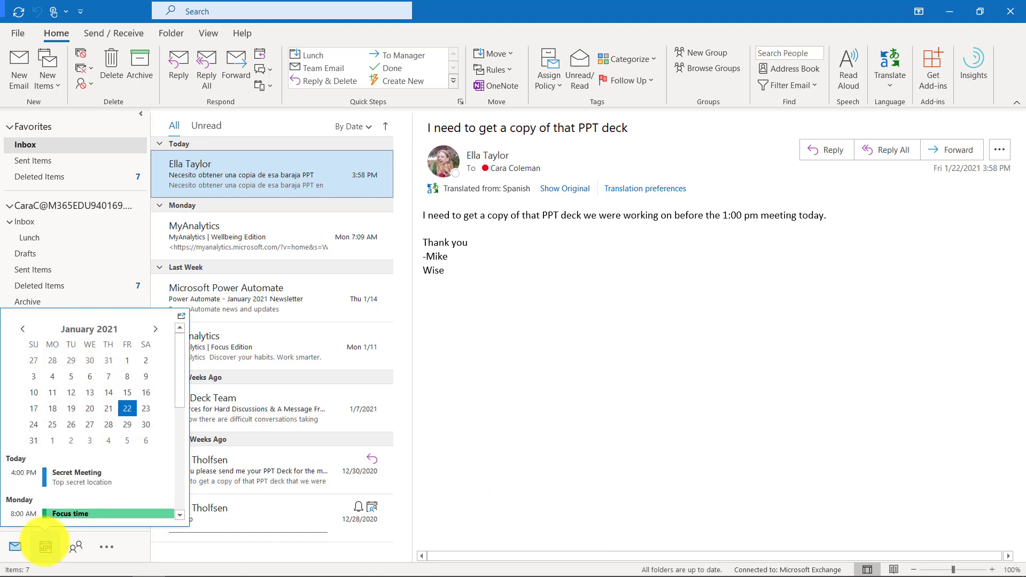
# Step: Switch to the Calendar showing the January 18–22, 2021 work week
pyautogui.click(45, 545)
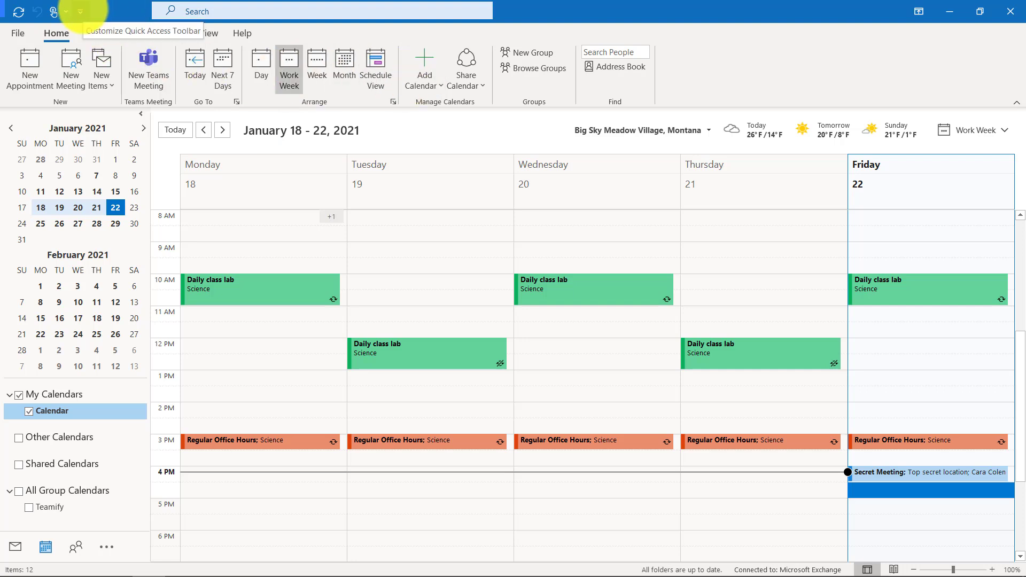
# Step: In Customize Ribbon, list All Commands and select Email Calendar
pyautogui.click(80, 11)
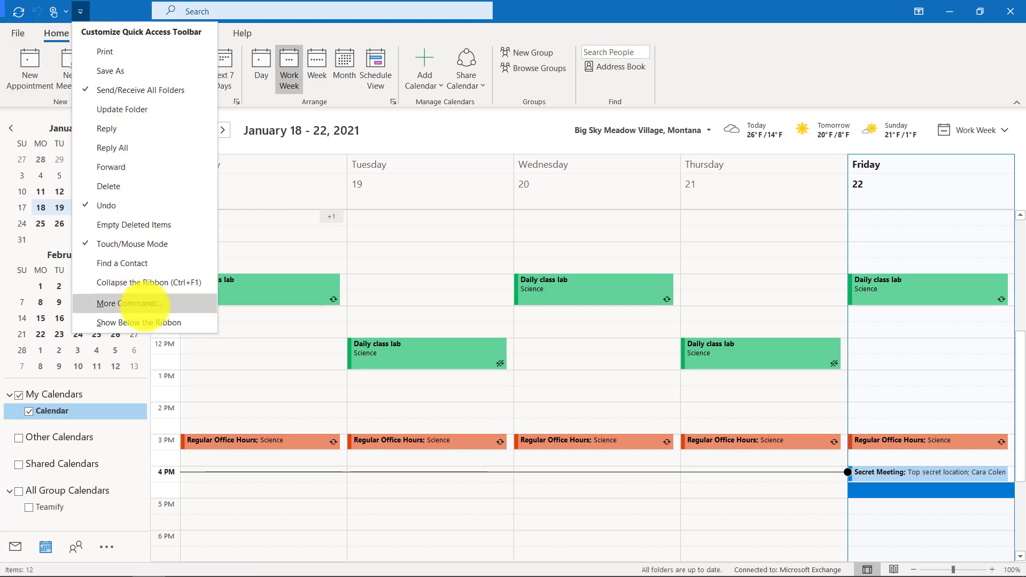
pyautogui.click(143, 303)
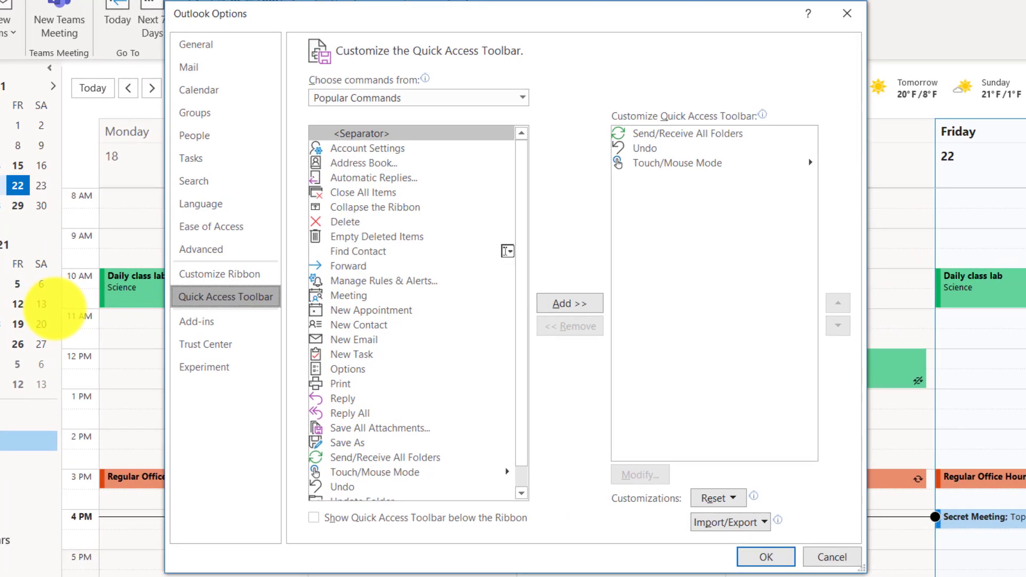
pyautogui.click(277, 277)
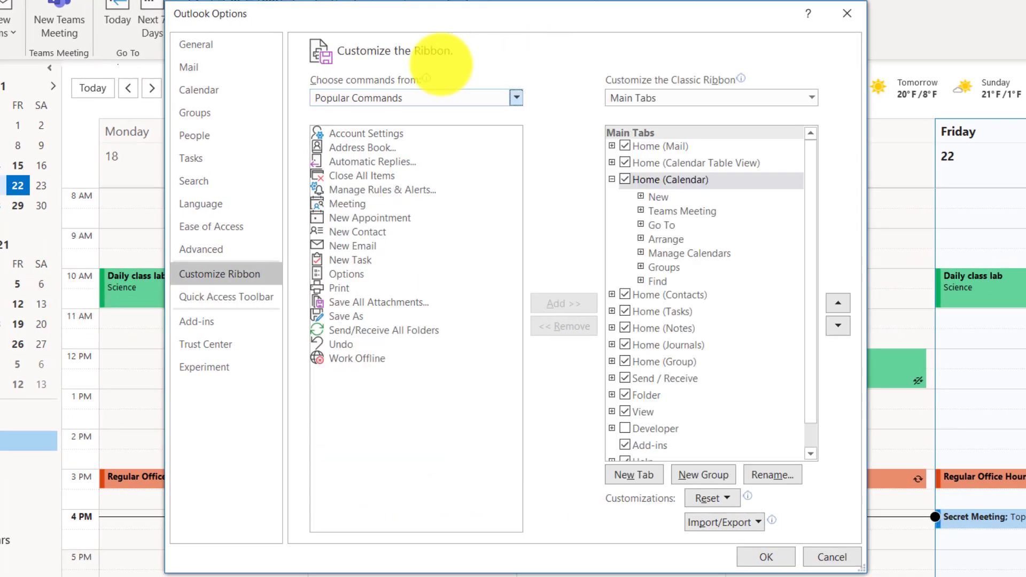
pyautogui.click(516, 98)
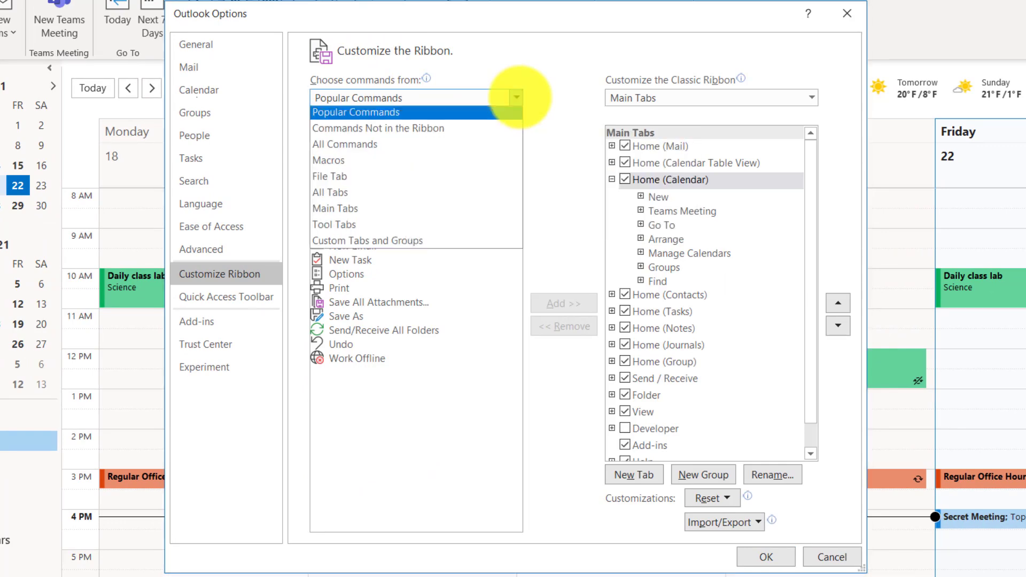
pyautogui.click(369, 145)
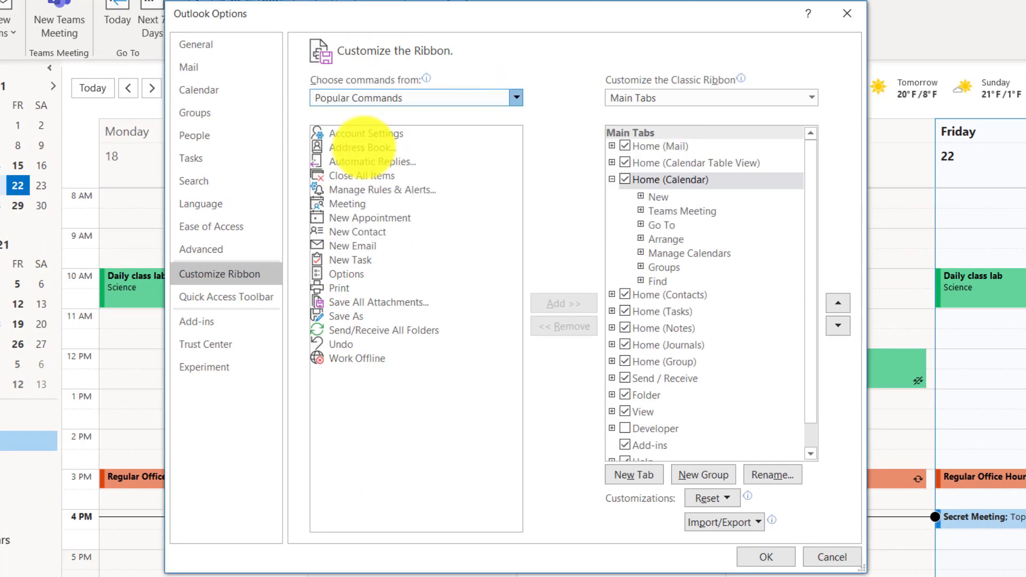
pyautogui.scroll(-20, 343, 294)
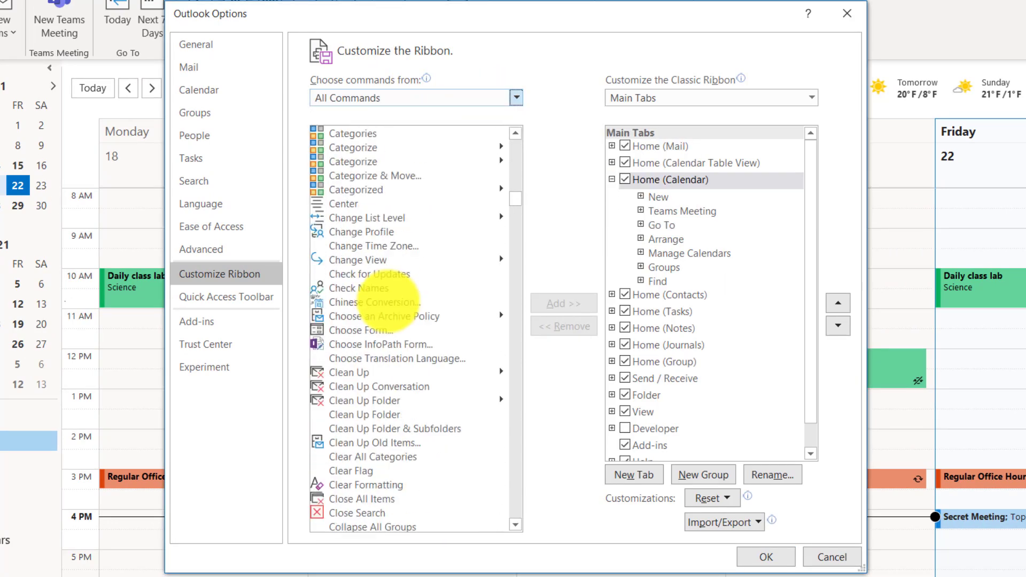
pyautogui.scroll(-20, 389, 299)
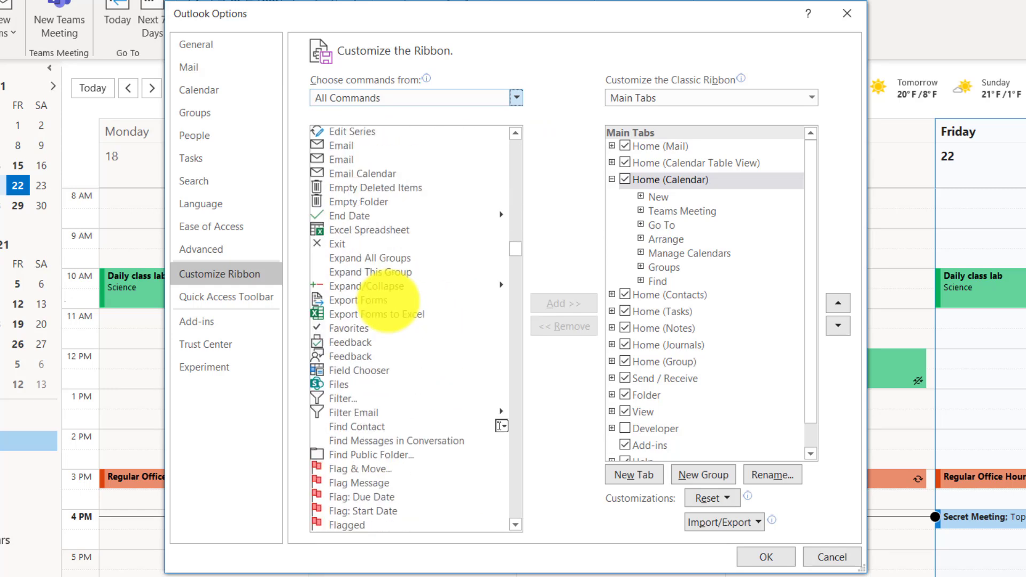
pyautogui.scroll(1, 389, 304)
pyautogui.click(393, 214)
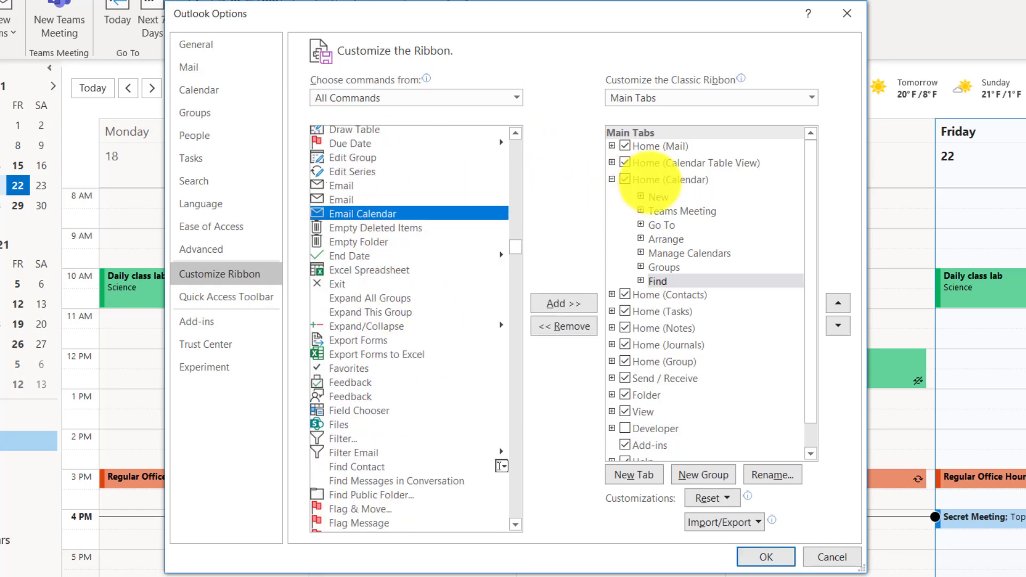
# Step: Add a new Home (Calendar) group named Email holding Email Calendar, and save
pyautogui.click(703, 475)
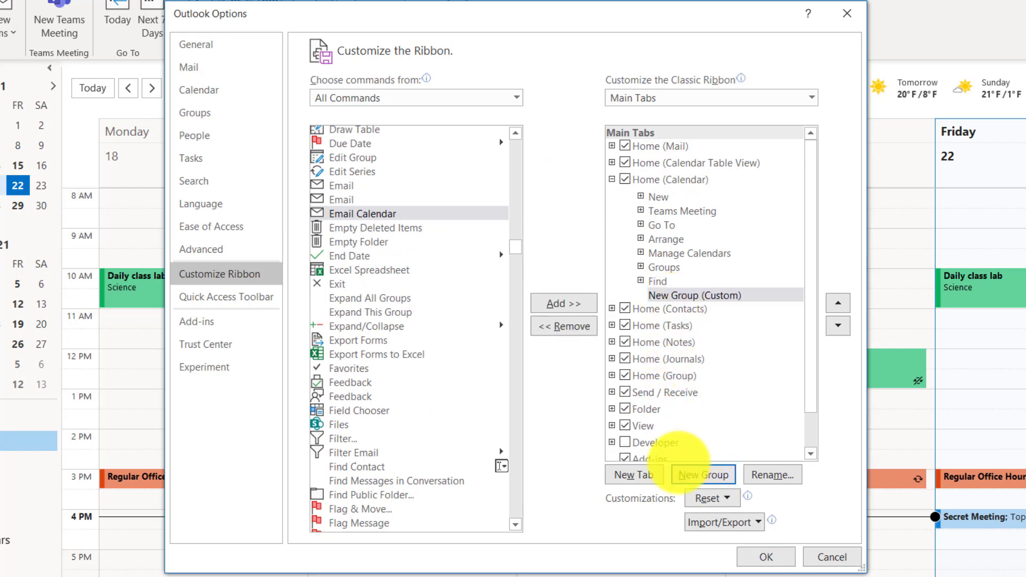
pyautogui.click(780, 476)
pyautogui.write('Email')
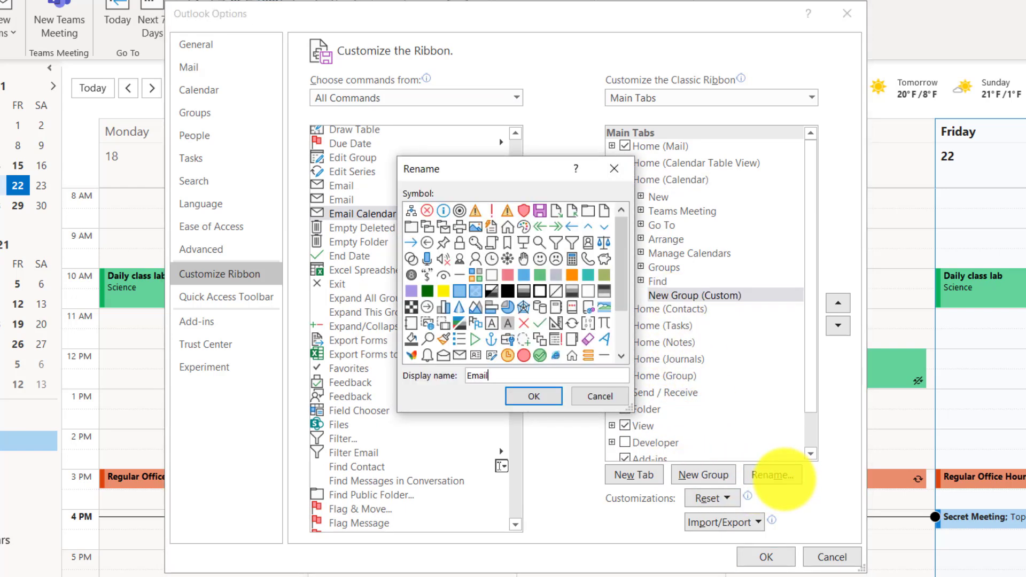
pyautogui.press('Return')
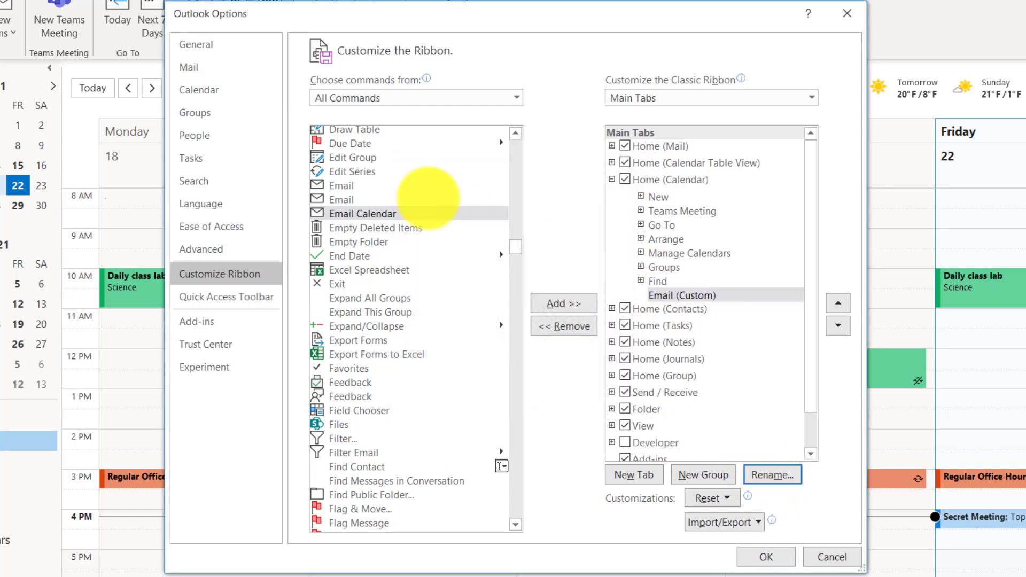
pyautogui.click(363, 214)
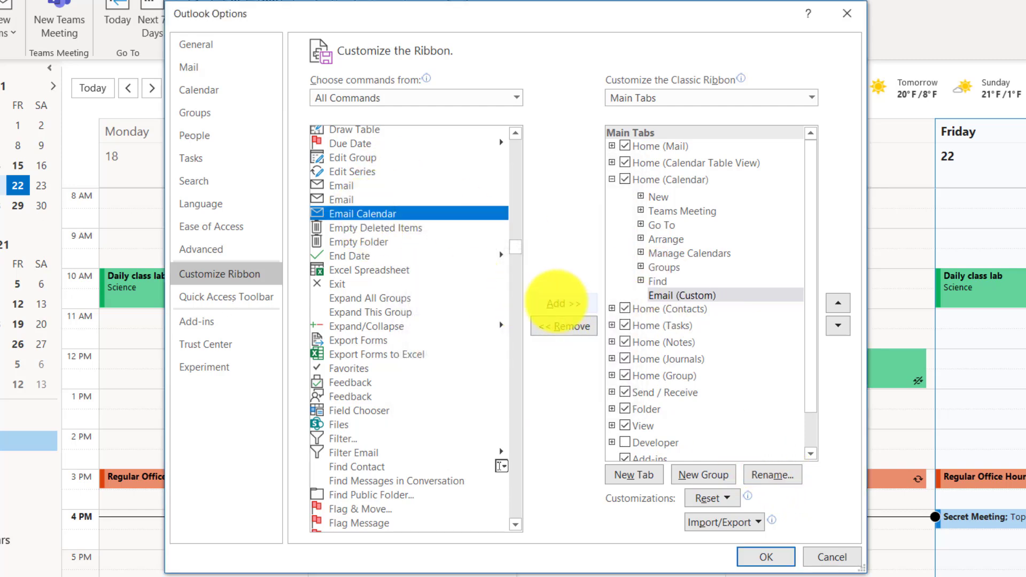
pyautogui.click(561, 303)
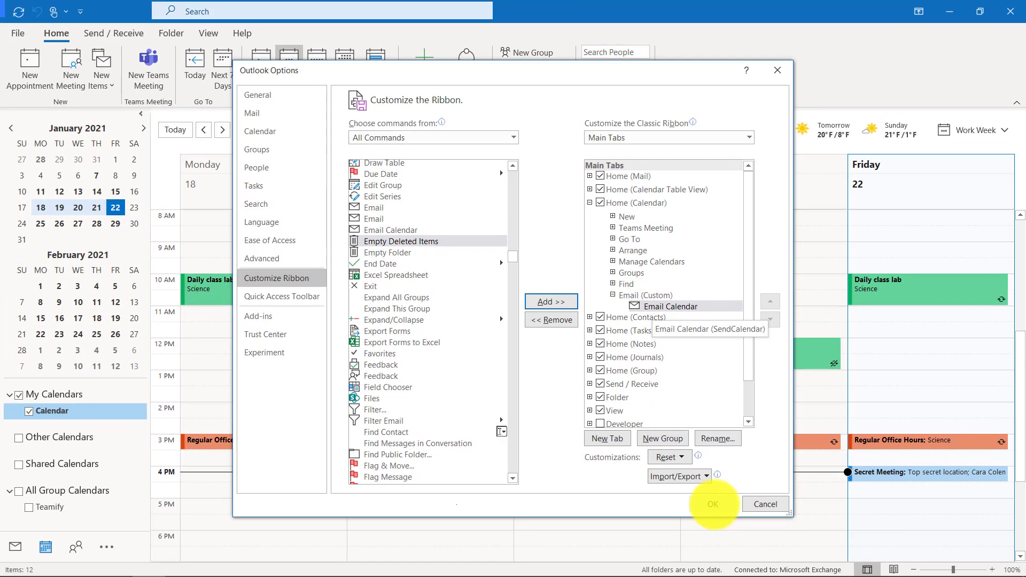
pyautogui.click(765, 557)
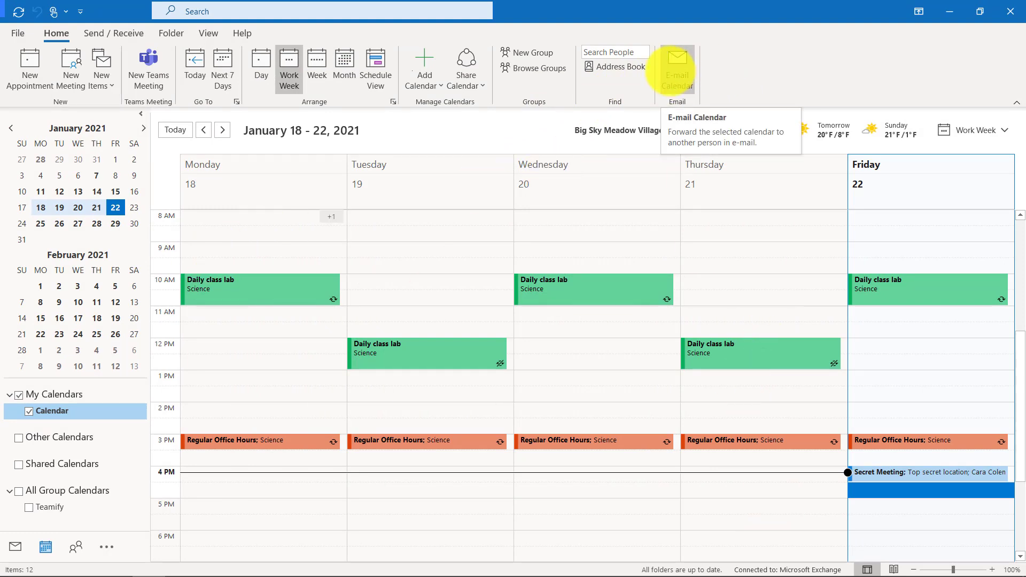
# Step: E-mail the calendar for specified dates 1/25/2021 to 2/5/2021 into a new message
pyautogui.click(674, 70)
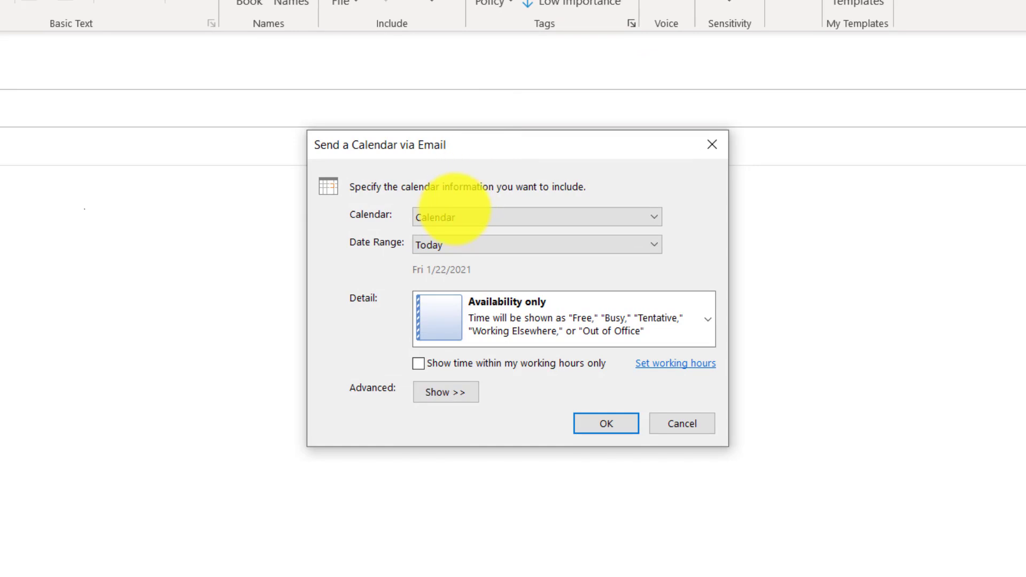
pyautogui.click(447, 245)
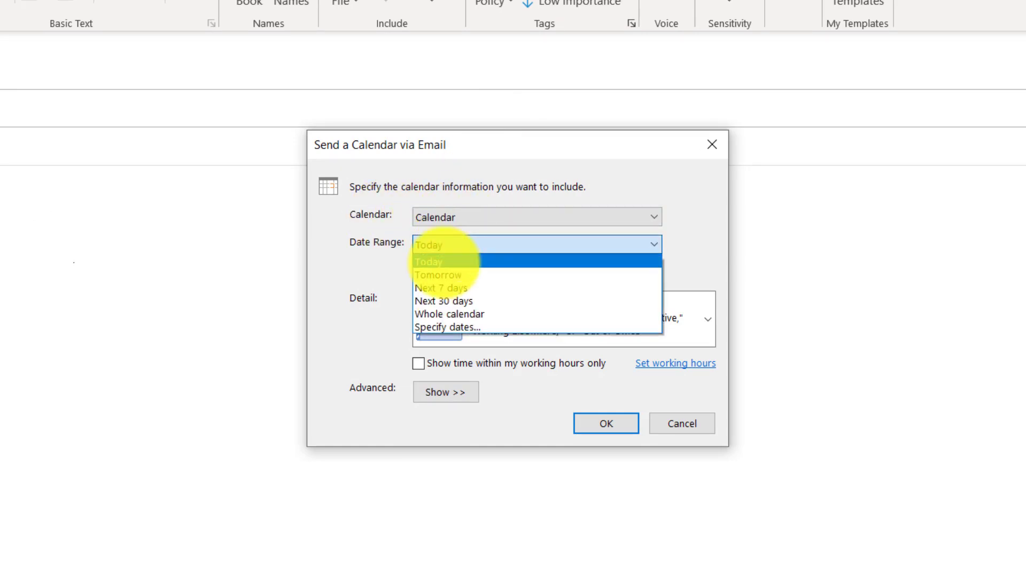
pyautogui.click(452, 327)
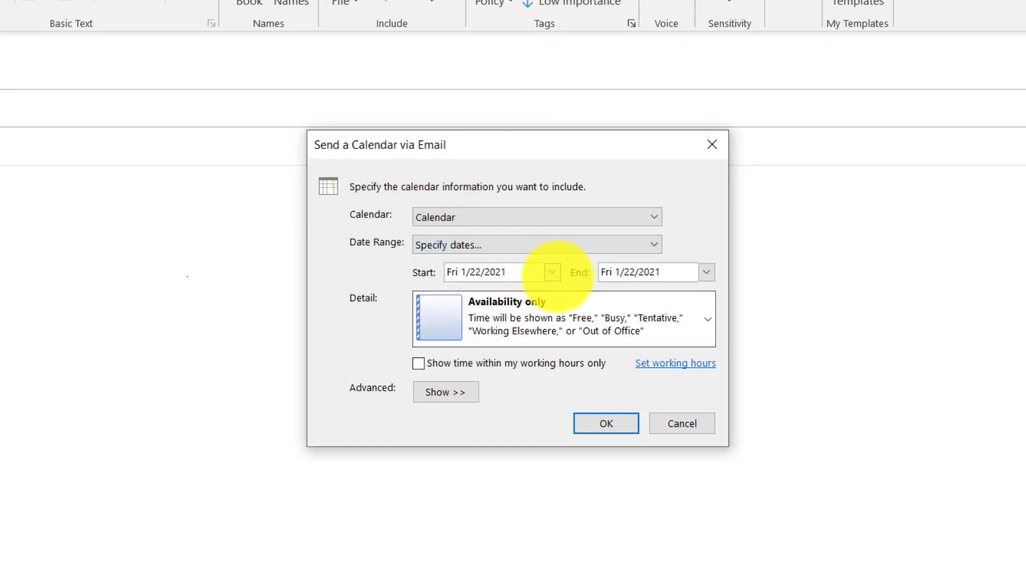
pyautogui.click(552, 273)
pyautogui.click(402, 431)
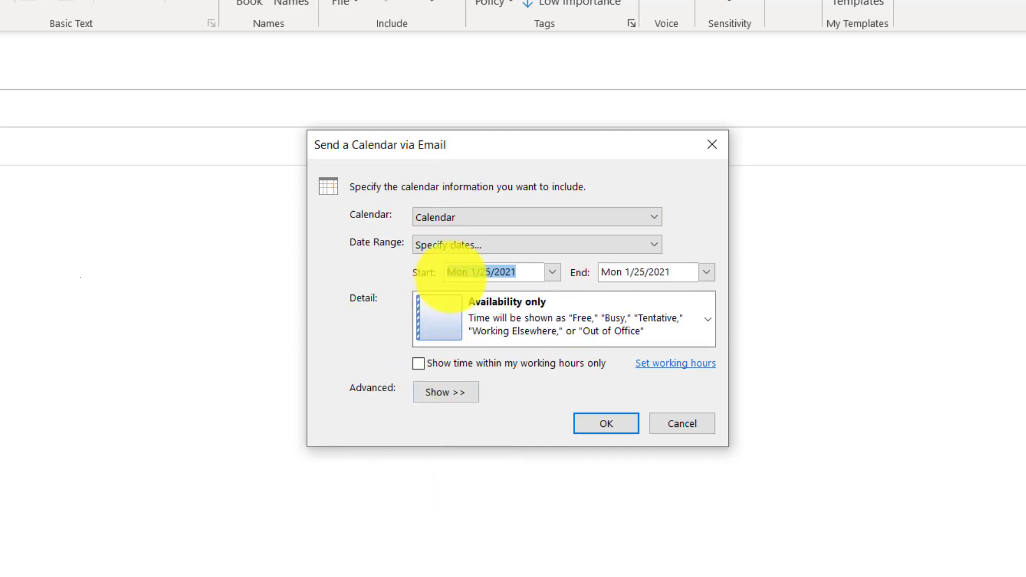
pyautogui.click(706, 272)
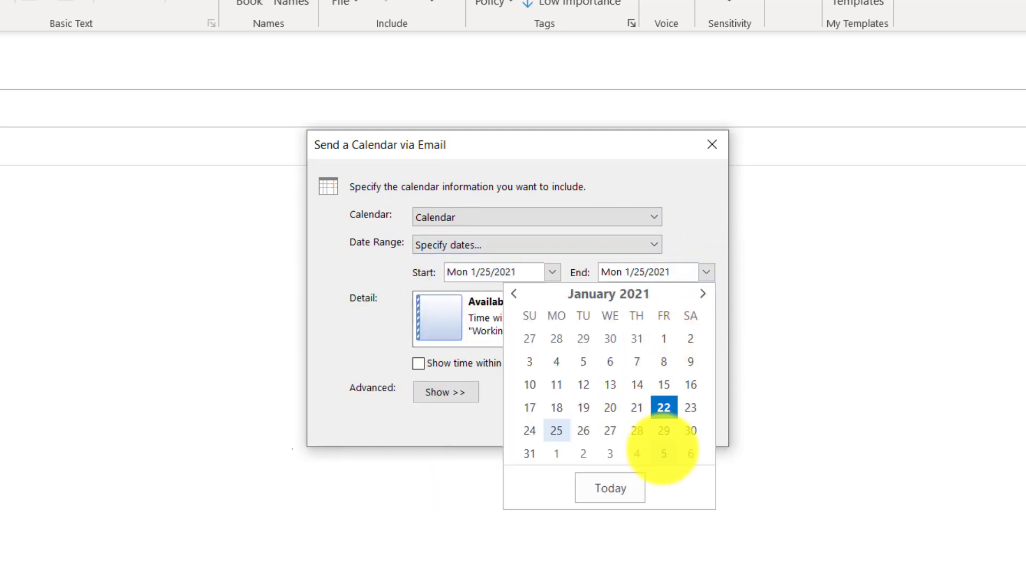
pyautogui.click(661, 453)
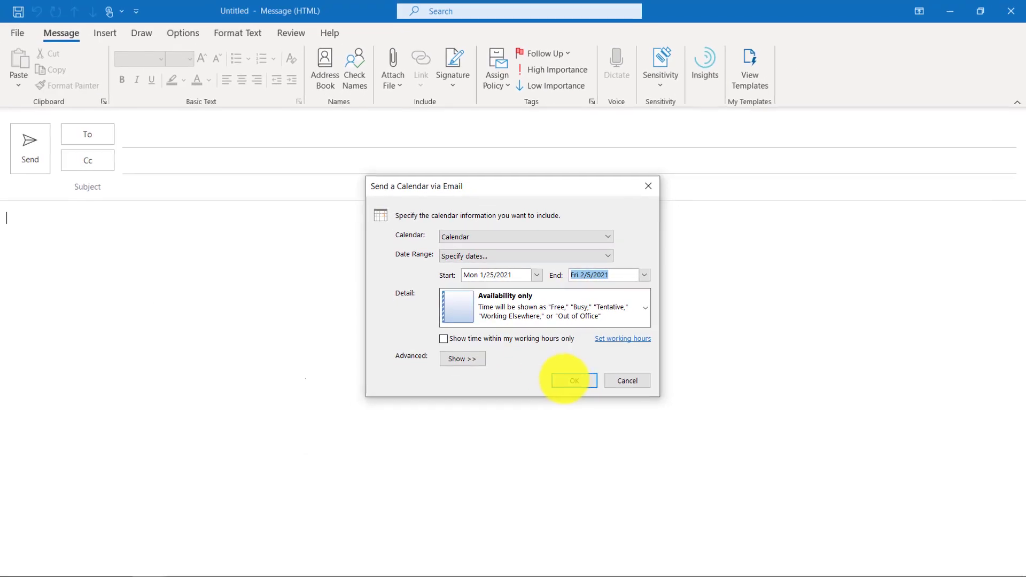
pyautogui.click(567, 379)
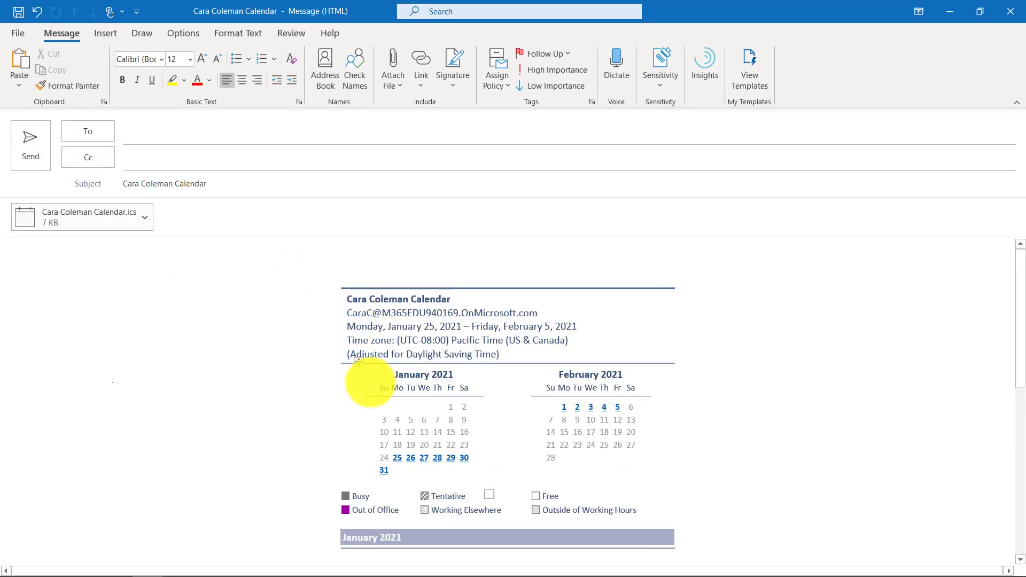
# Step: Review the inserted calendar, address the message to the colleague, and send it
pyautogui.scroll(-5, 371, 384)
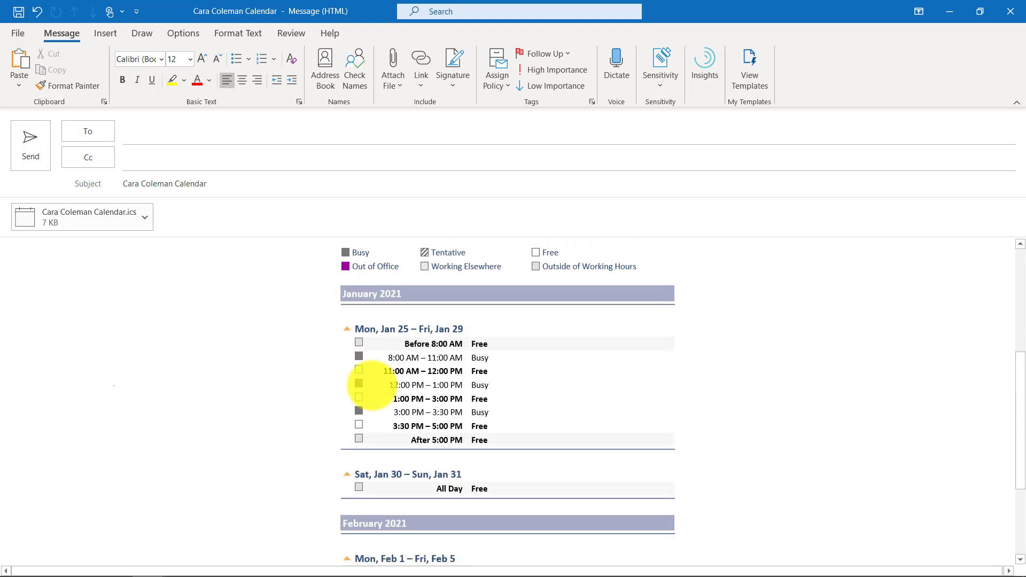
pyautogui.scroll(-4, 438, 368)
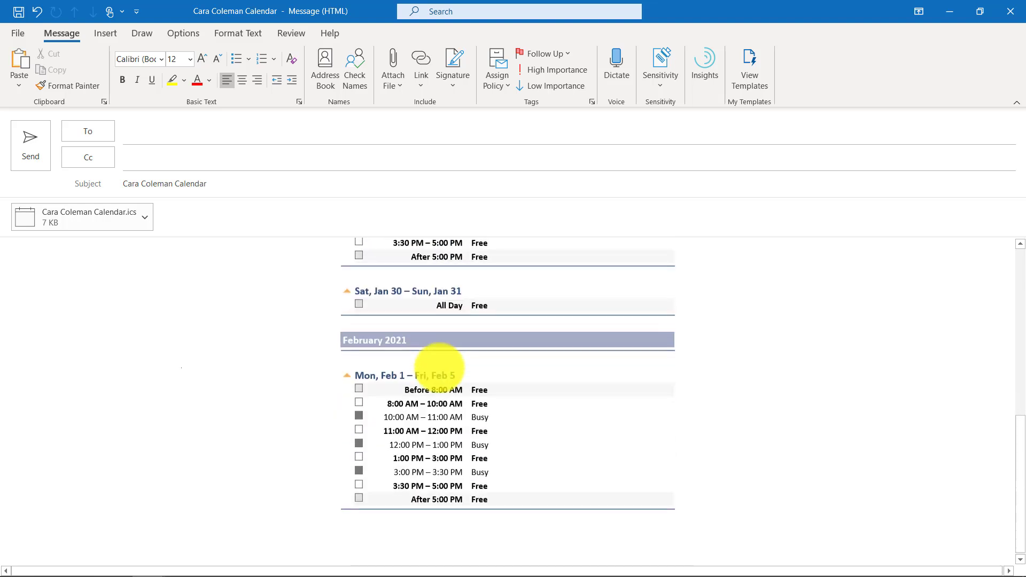
pyautogui.scroll(9, 439, 366)
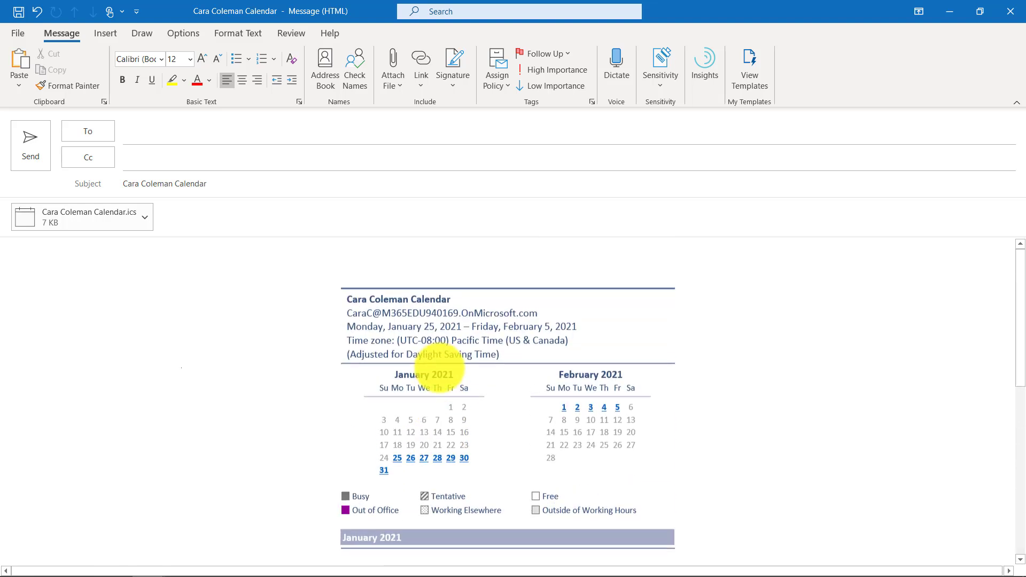
pyautogui.scroll(-3, 447, 368)
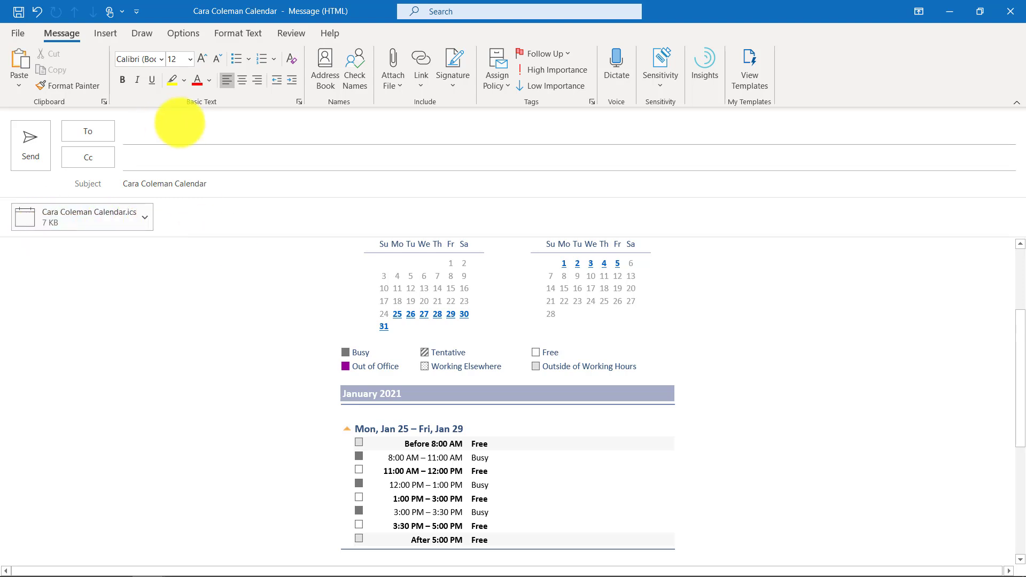
pyautogui.click(179, 124)
pyautogui.write('alex')
pyautogui.press('Return')
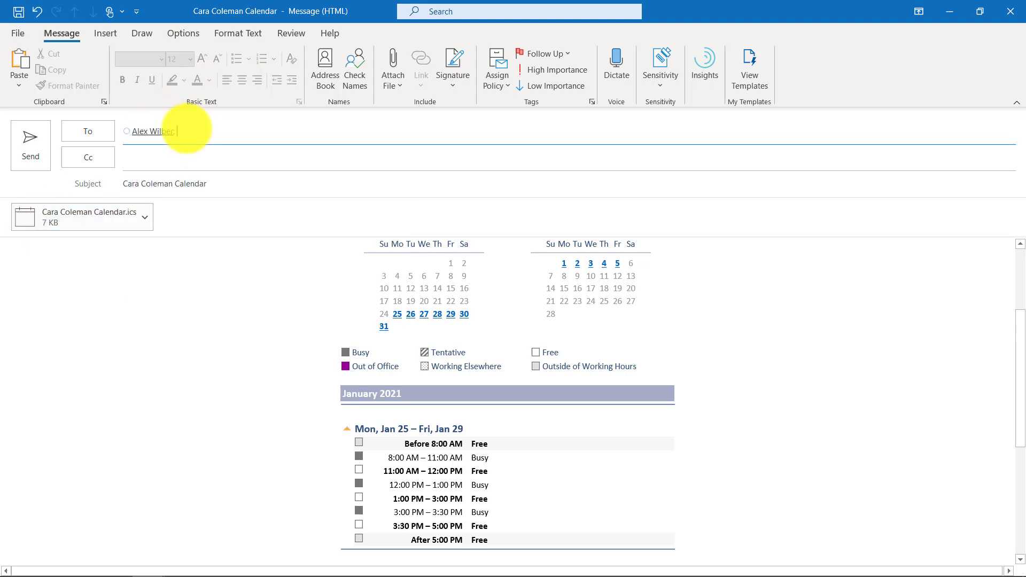
pyautogui.scroll(5, 412, 349)
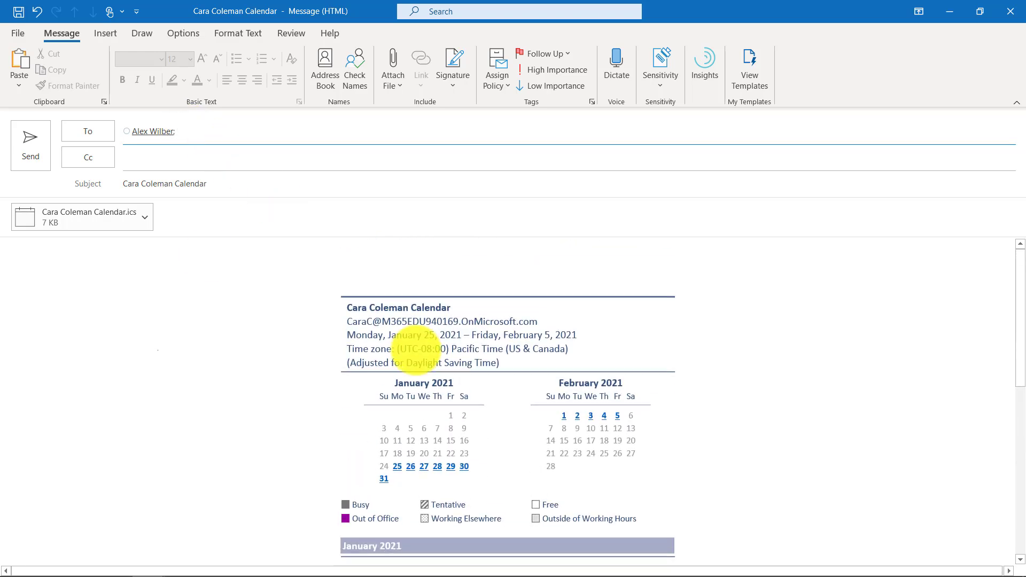
pyautogui.click(30, 145)
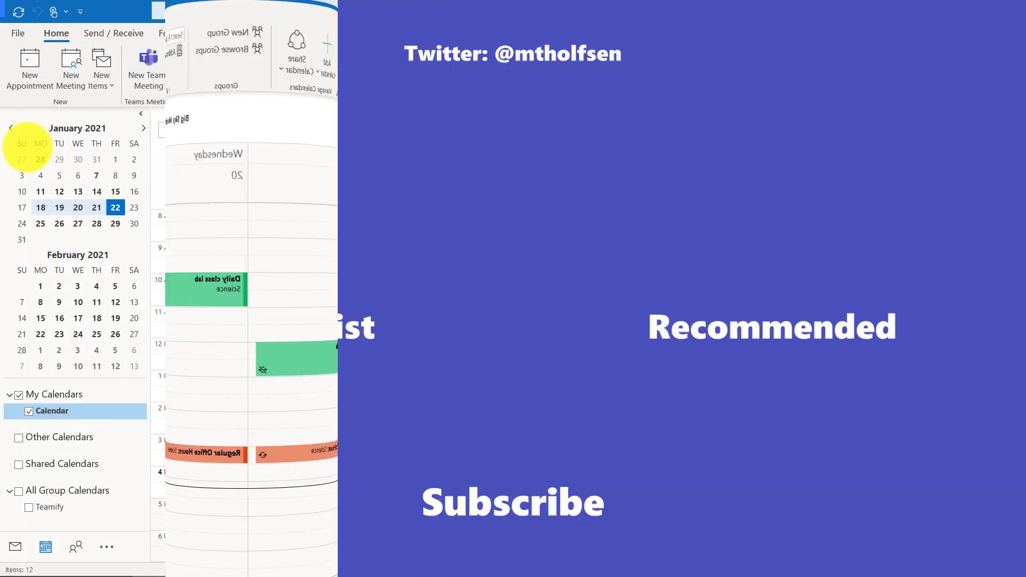